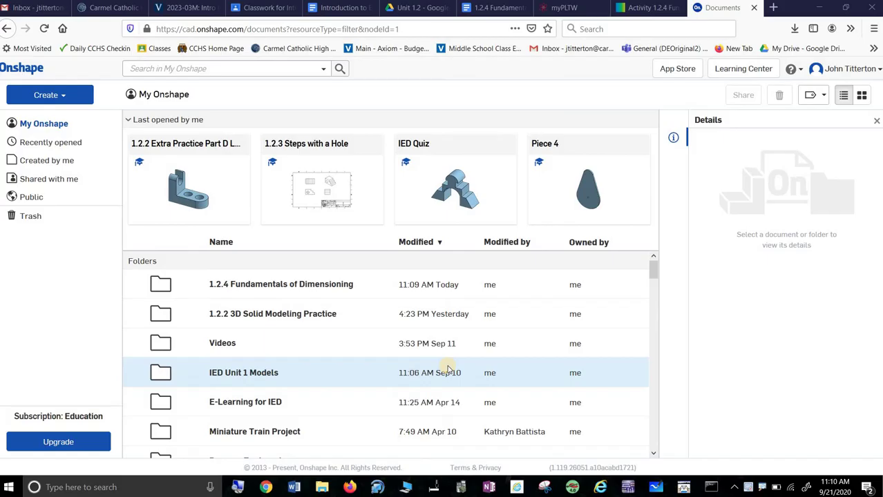
- In the 1.2.4 Fundamentals of Dimensioning folder, create a new document named 'Drawing 1 U Piece'
left_click(255, 284)
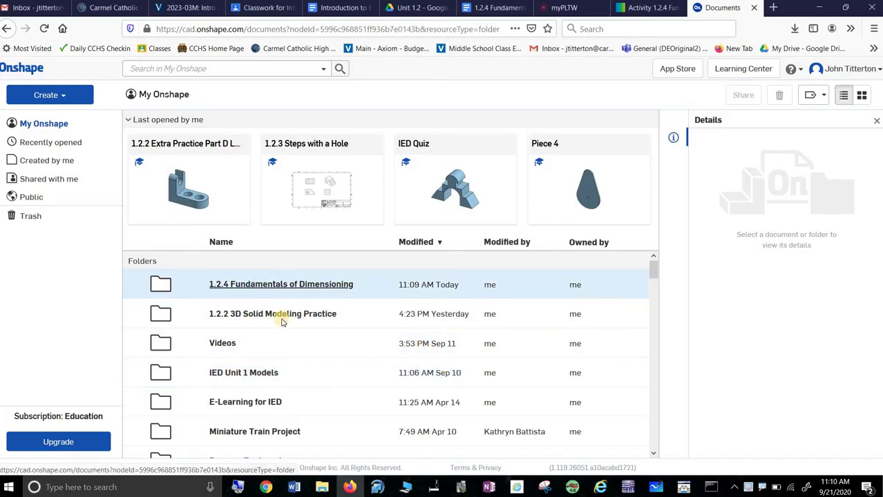
left_click(45, 95)
left_click(47, 116)
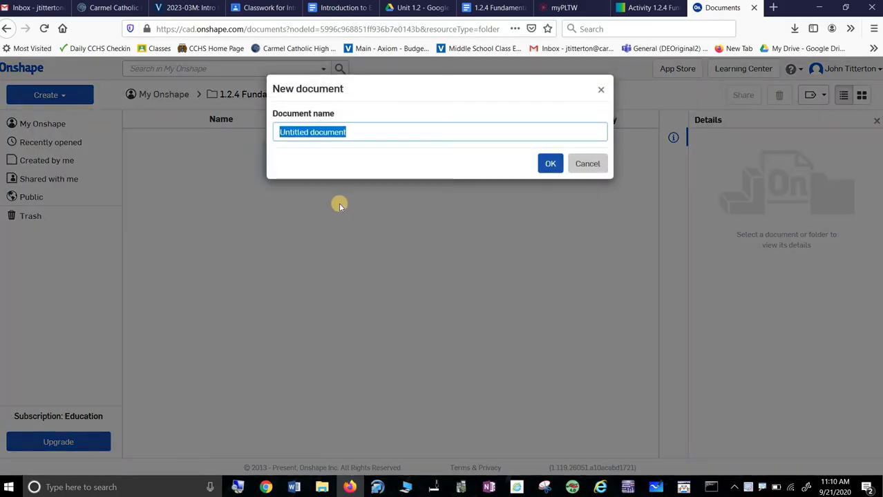
type("Drawing 1")
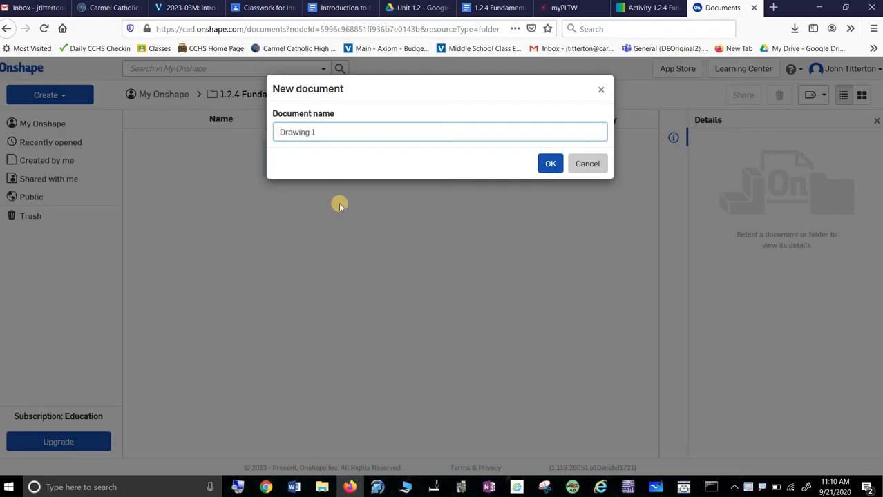
type(" U Piece")
key("Return")
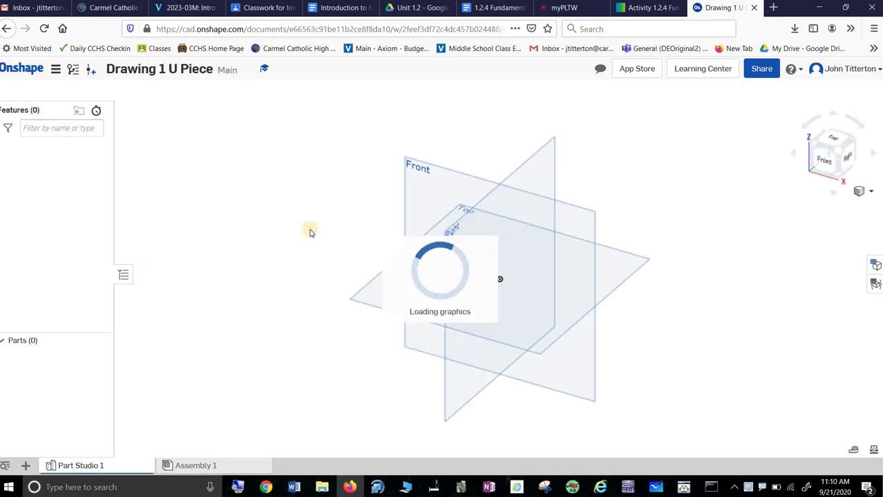
- Sketch a rectangle on the Front plane from the origin with width 2
left_click(59, 94)
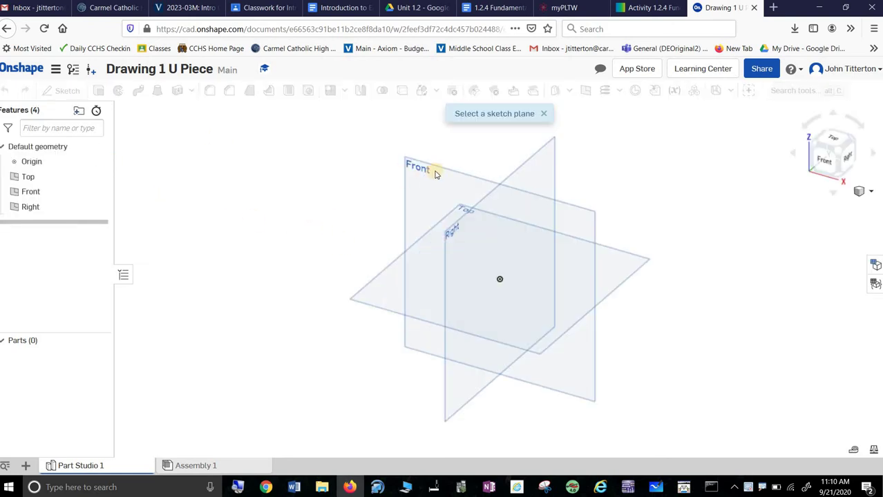
left_click(448, 259)
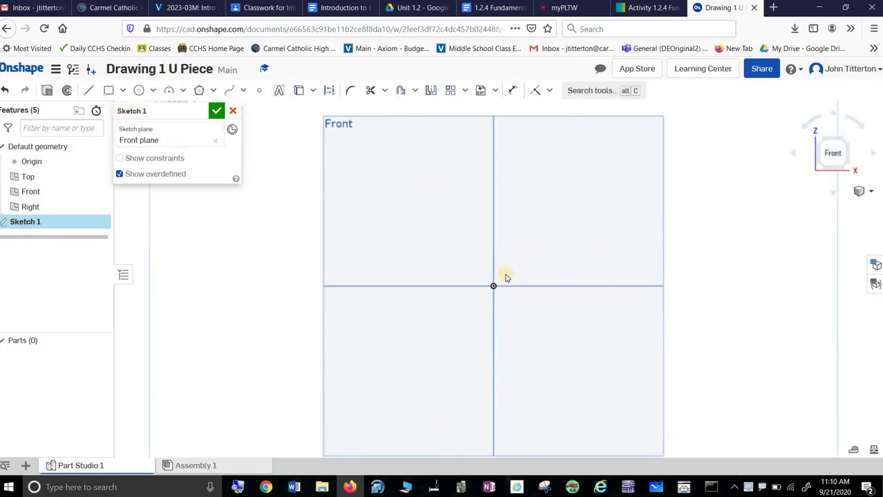
left_click(108, 90)
left_click(397, 336)
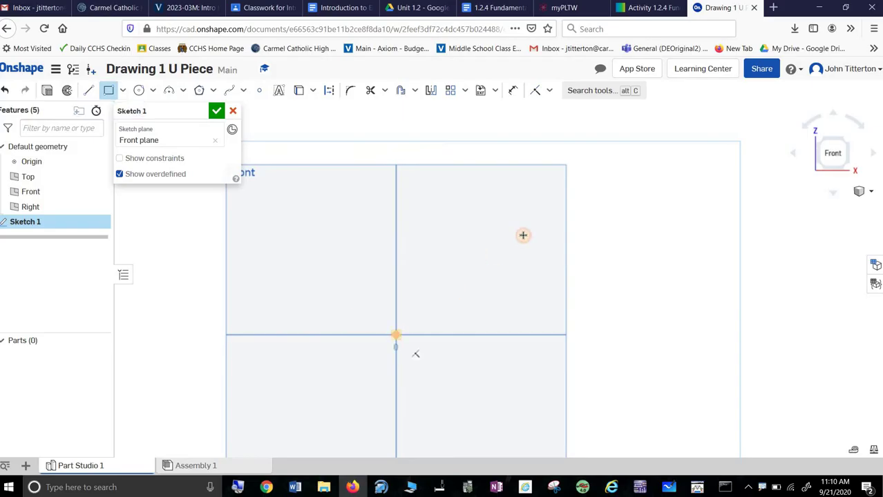
left_click(612, 202)
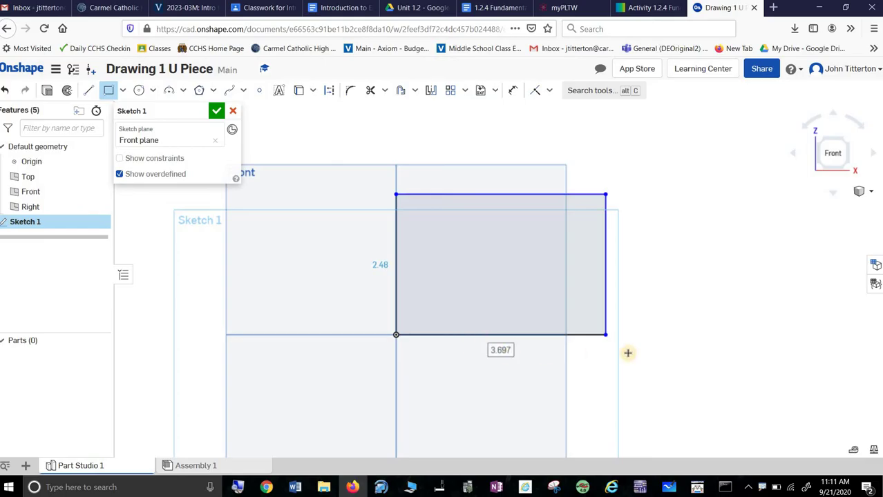
type("2")
key("Return")
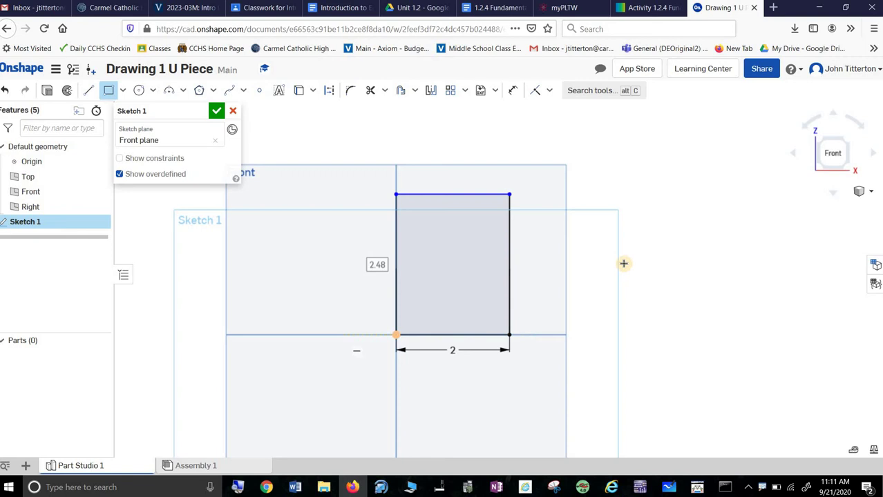
- Cancel the stray rectangle and dimension the rectangle's left edge to a height of 1.5
left_click(639, 228)
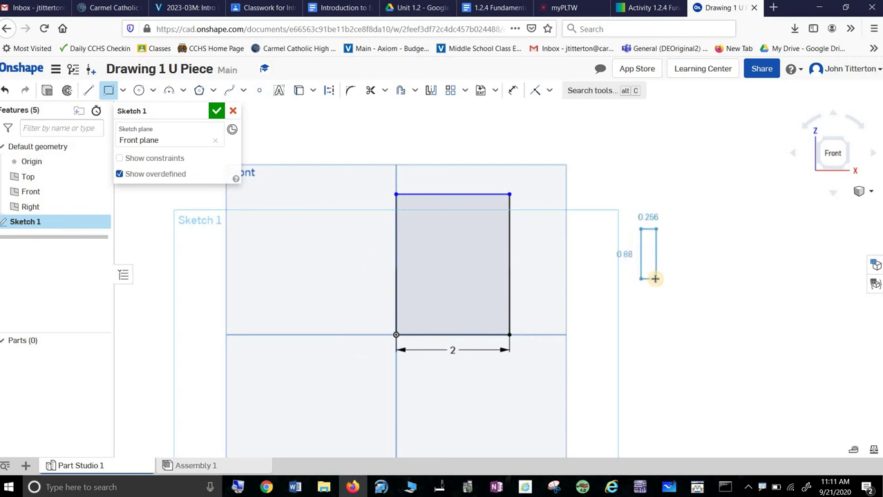
right_click(656, 278)
left_click(676, 288)
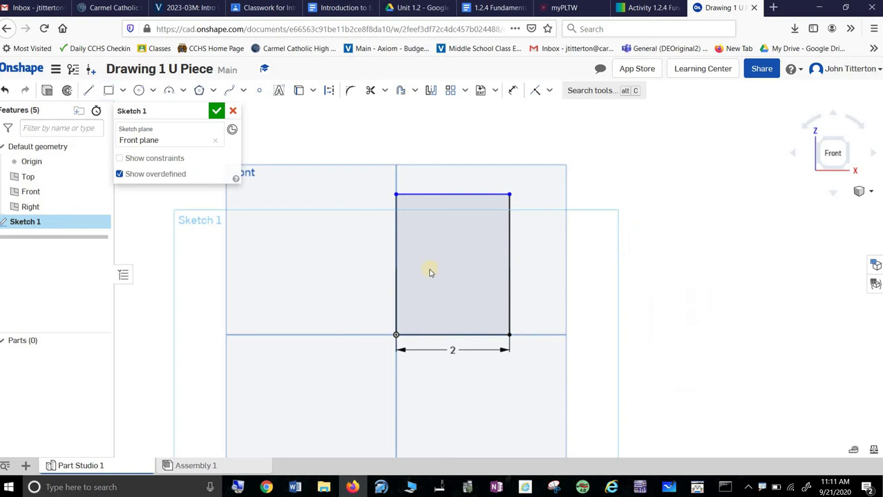
left_click(512, 91)
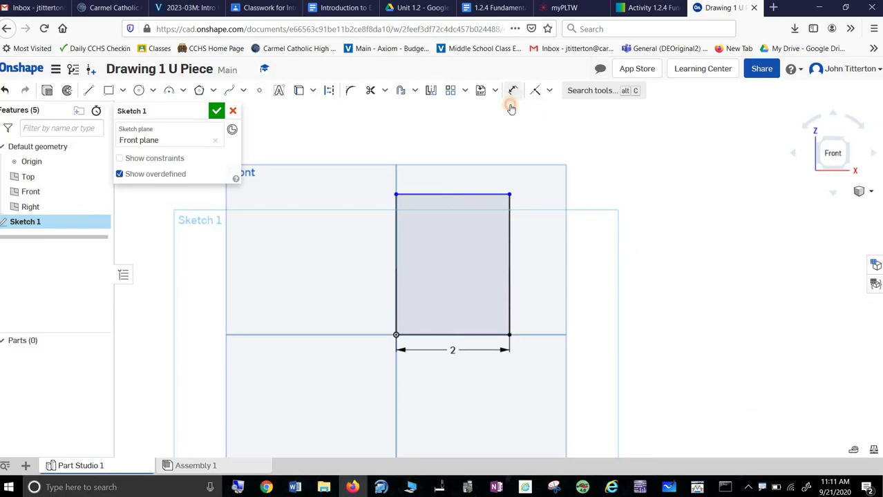
left_click(398, 270)
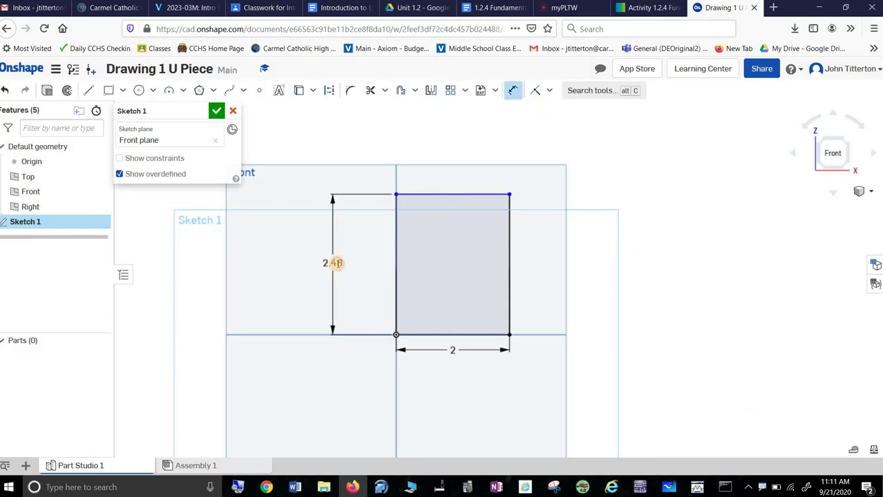
left_click(337, 264)
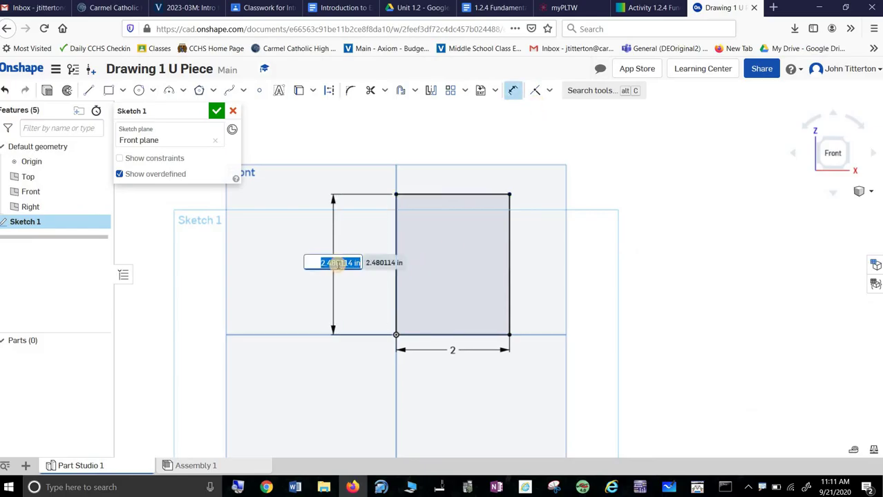
type("1.5")
key("Return")
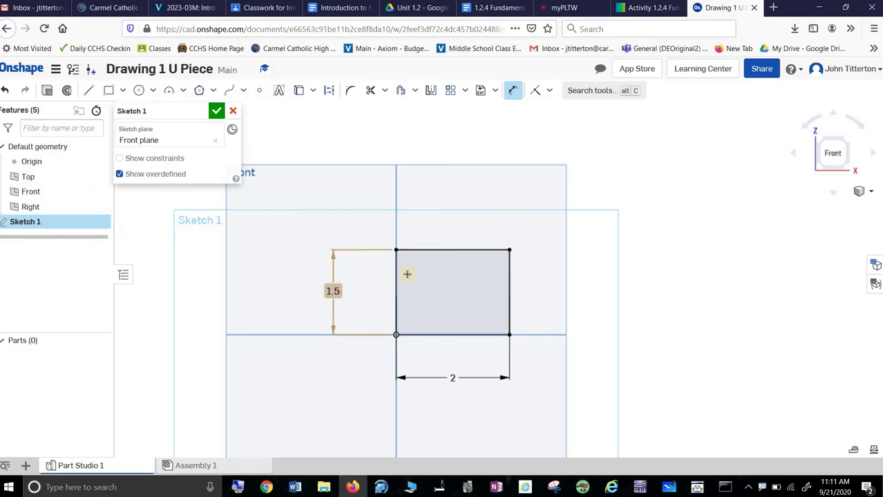
left_click(108, 90)
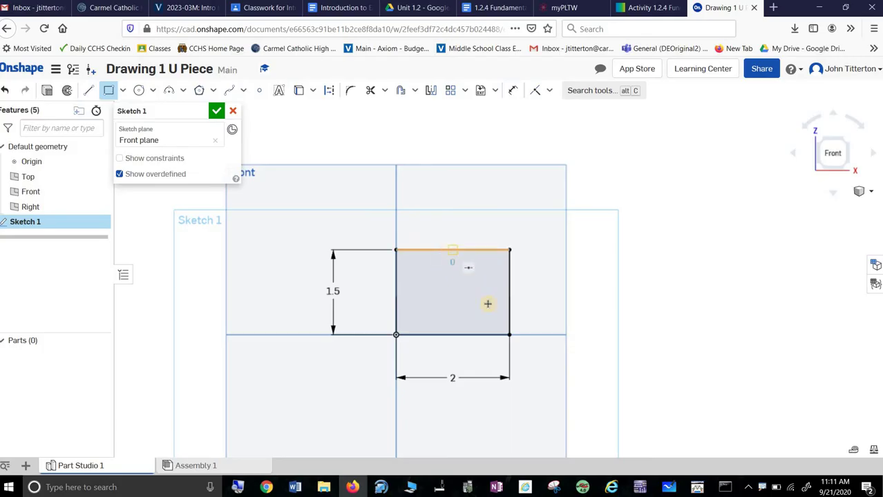
- Draw a slot 1 deep from the top edge's midpoint and trim its top edge to form a U
left_click(452, 250)
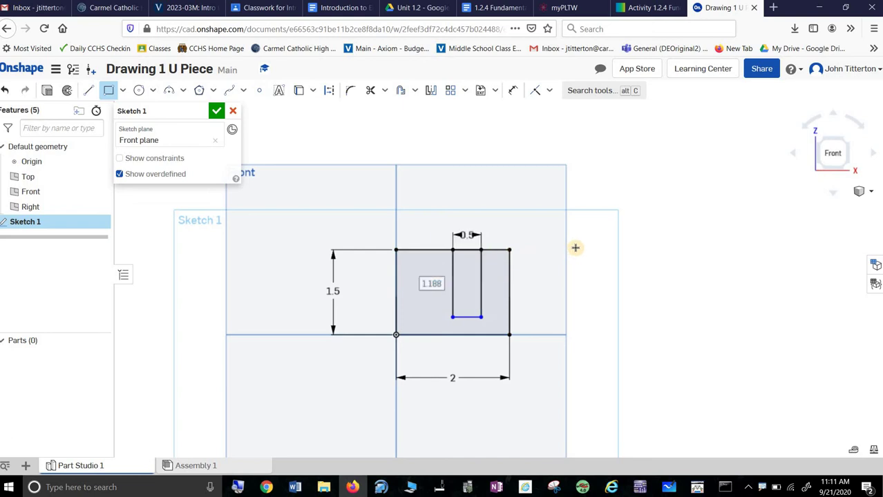
type("1")
key("Return")
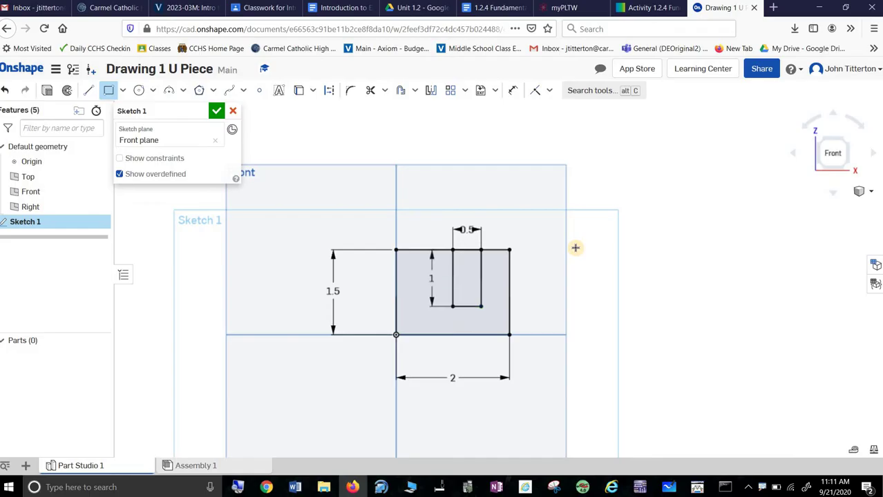
scroll(481, 280, "up", 3)
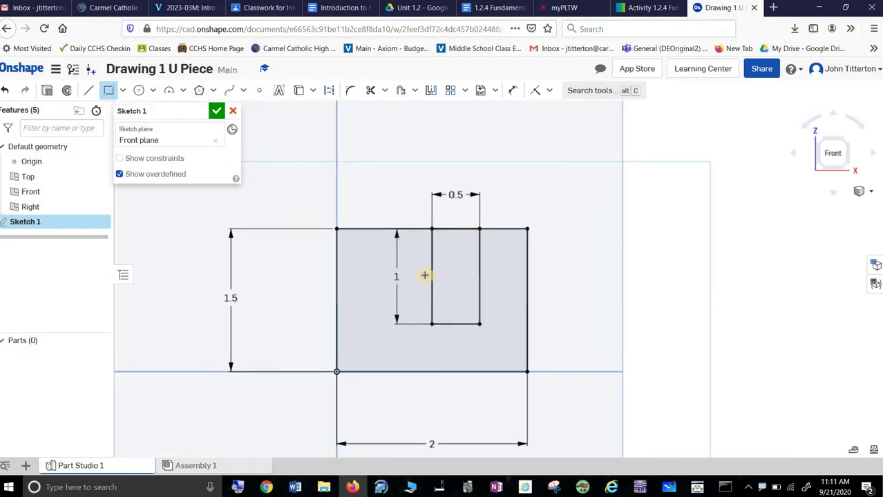
left_click(431, 242)
left_click(370, 90)
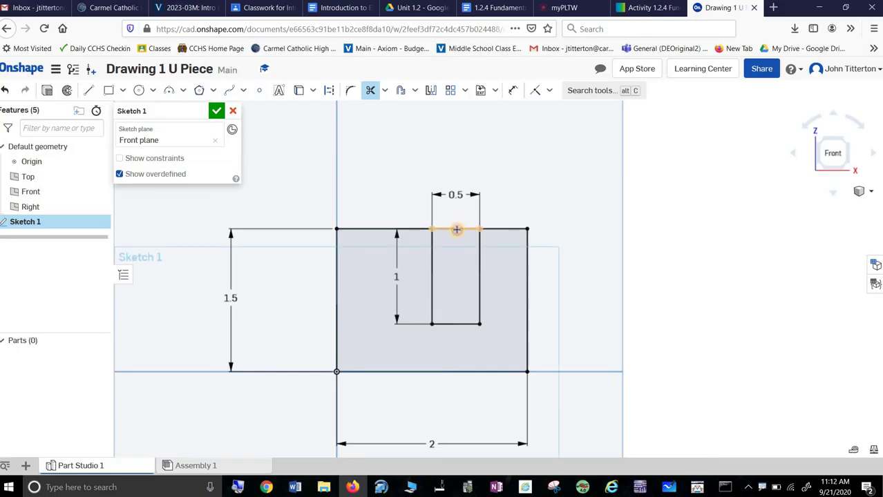
left_click(457, 229)
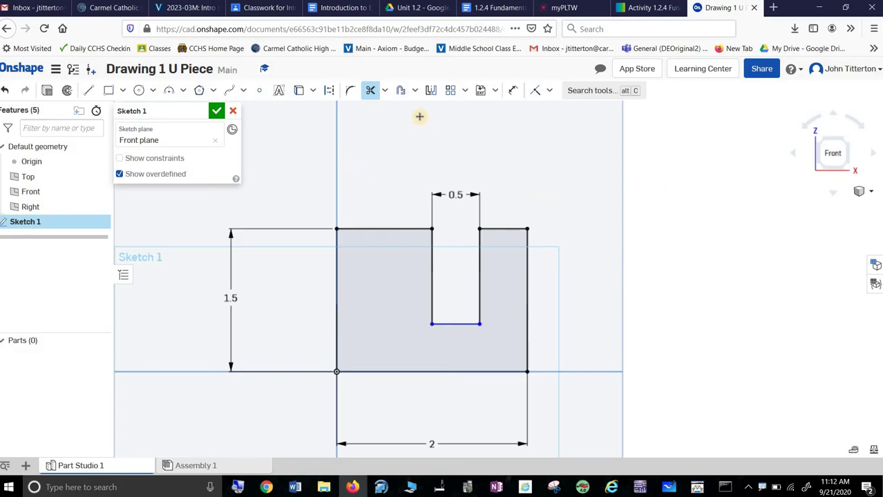
- Dimension the top-left edge's width as 1.25
left_click(512, 90)
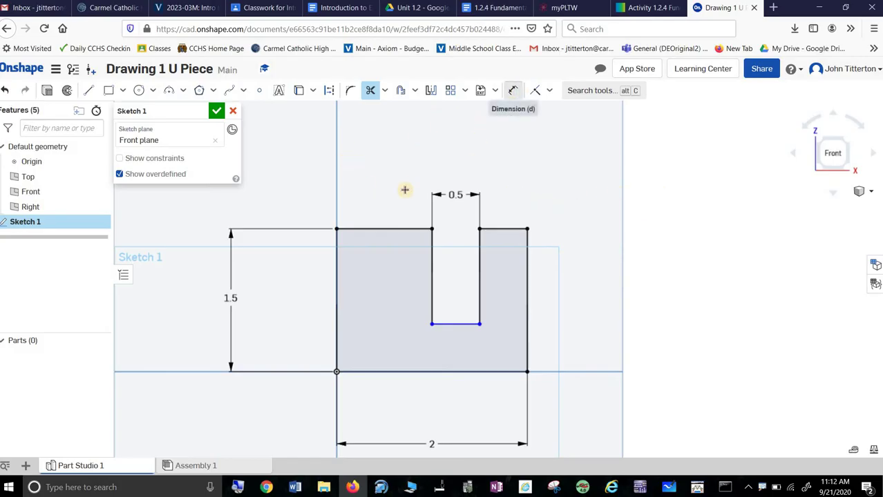
left_click(385, 228)
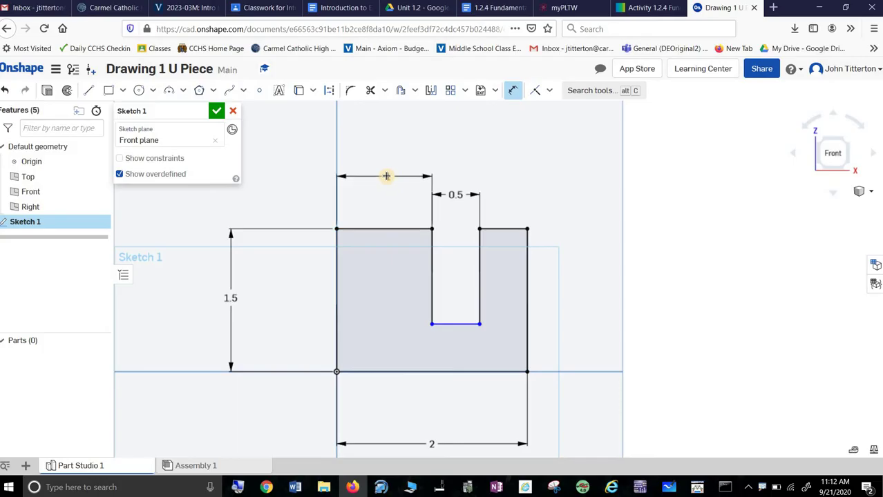
left_click(387, 175)
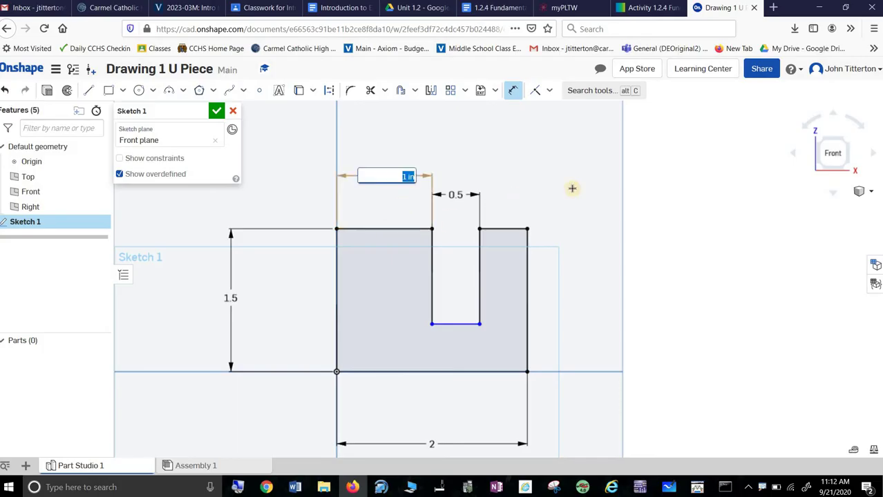
type("1.25")
key("Return")
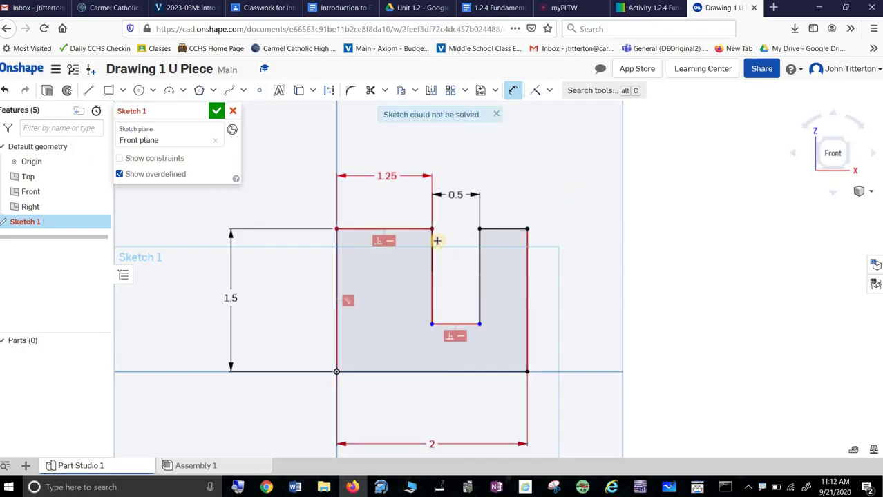
- Delete the overdefining 1.25 dimension and cancel the new top-left edge dimension
left_click(393, 178)
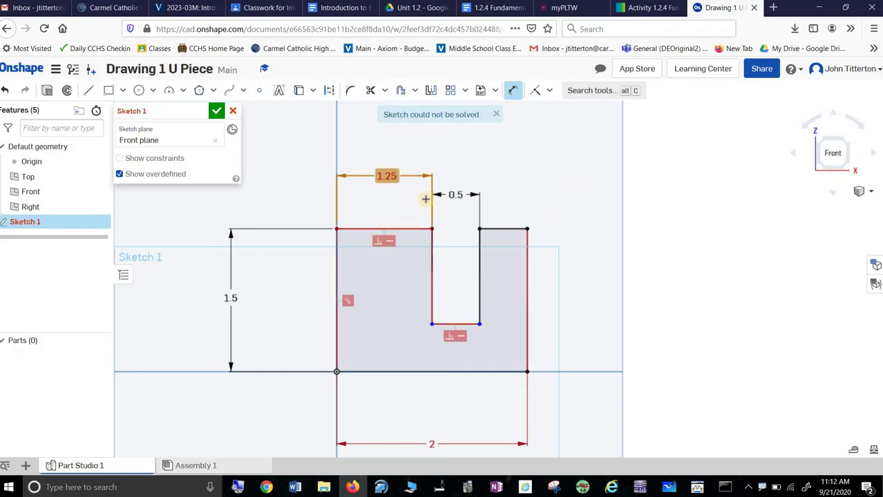
right_click(651, 192)
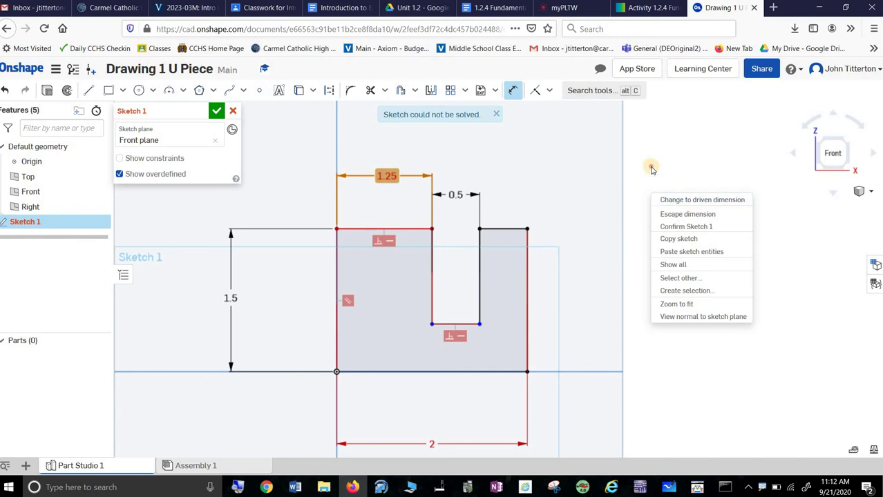
left_click(385, 183)
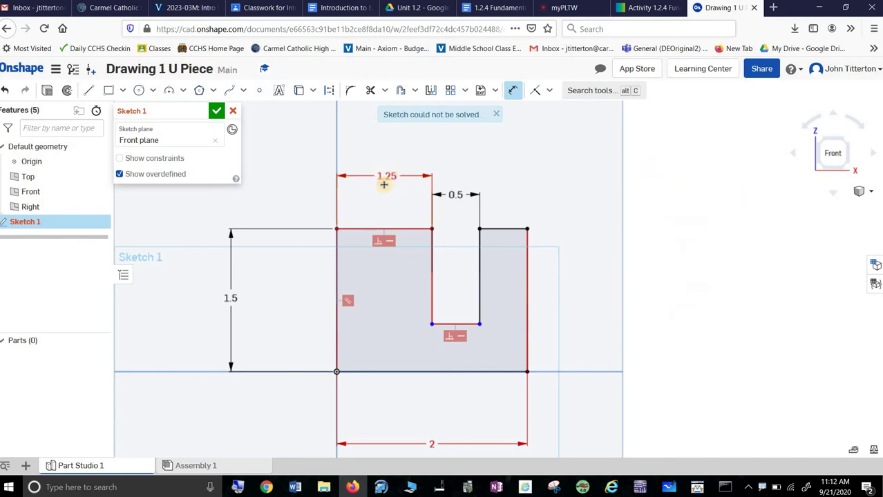
key("Delete")
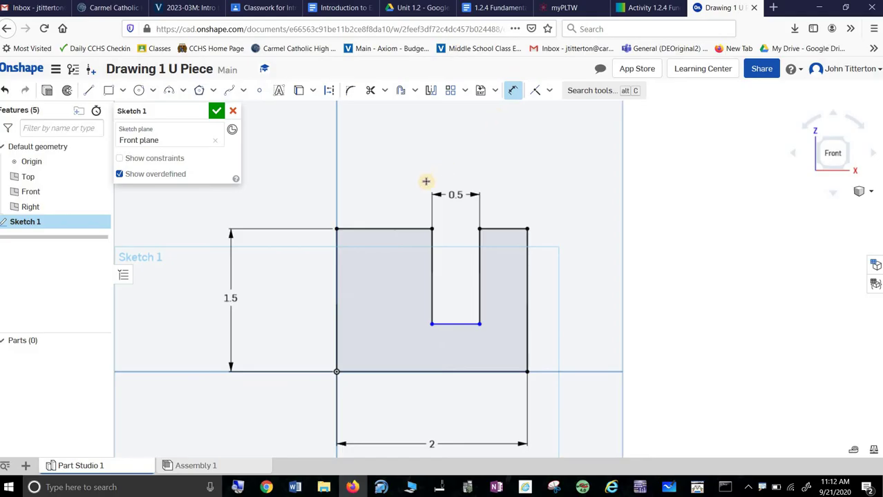
left_click(374, 228)
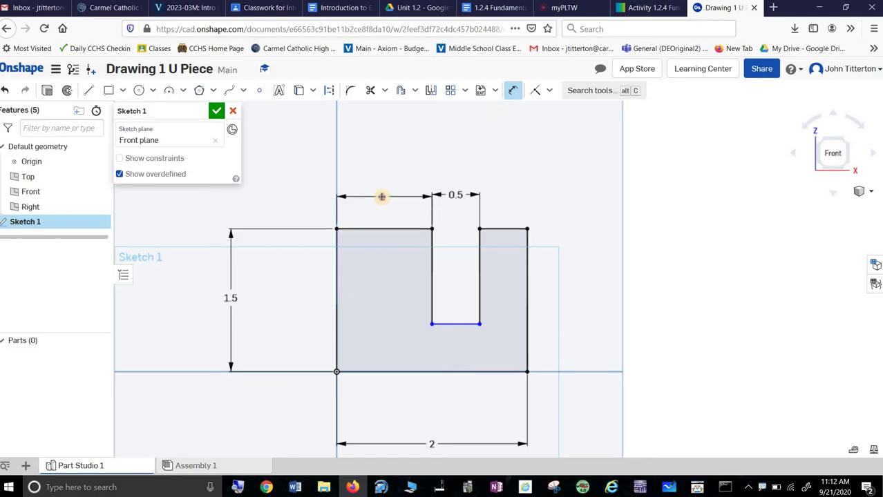
left_click(383, 197)
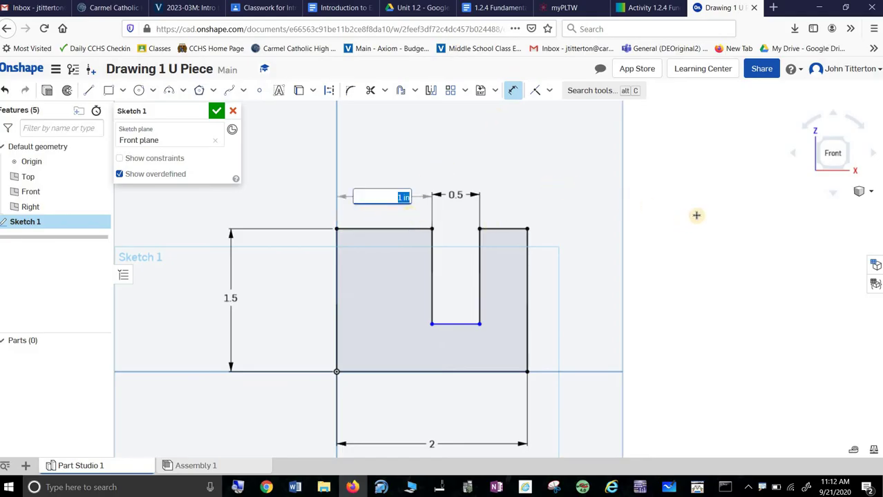
right_click(658, 219)
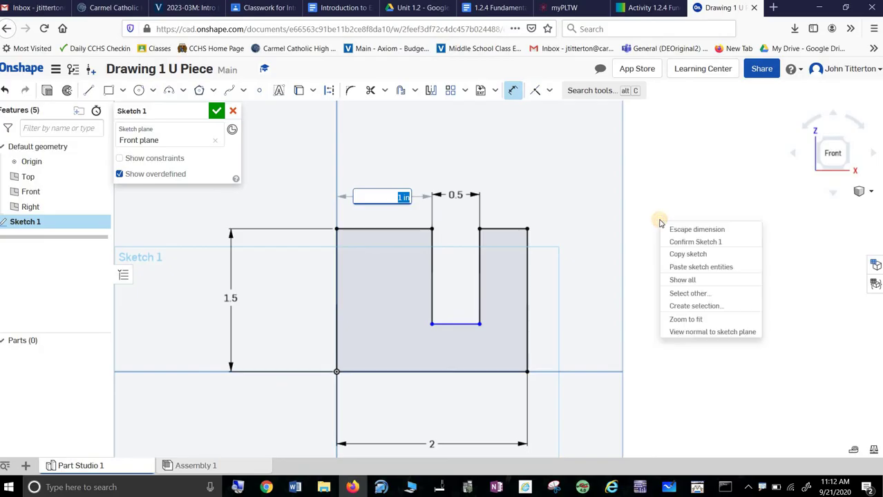
left_click(679, 229)
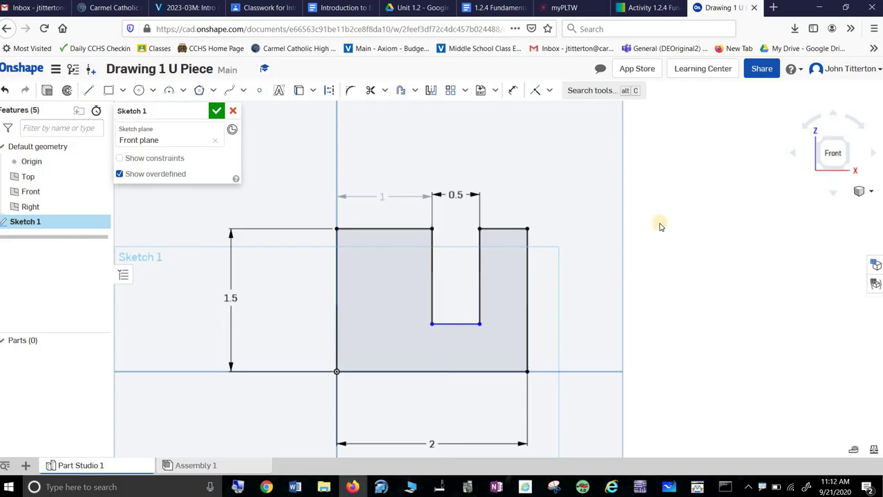
- Close Sketch 1, switch to an isometric view, and hide the Top, Front and Right planes
left_click(216, 111)
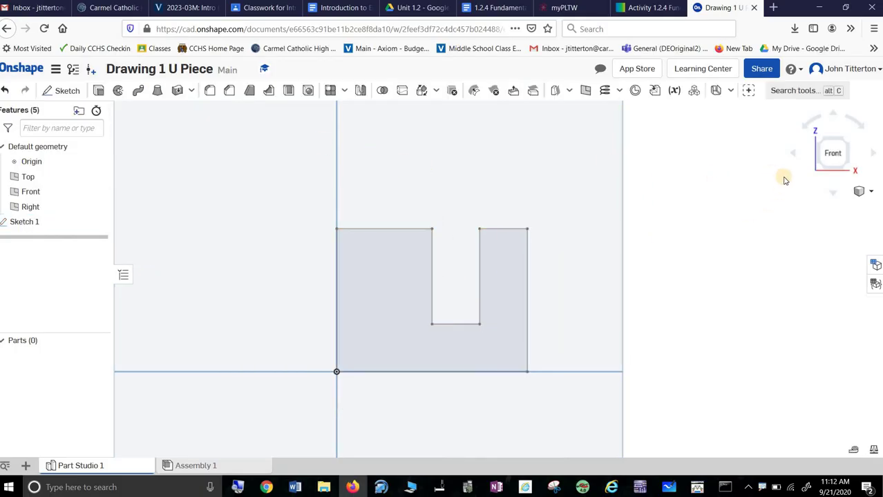
left_click(843, 140)
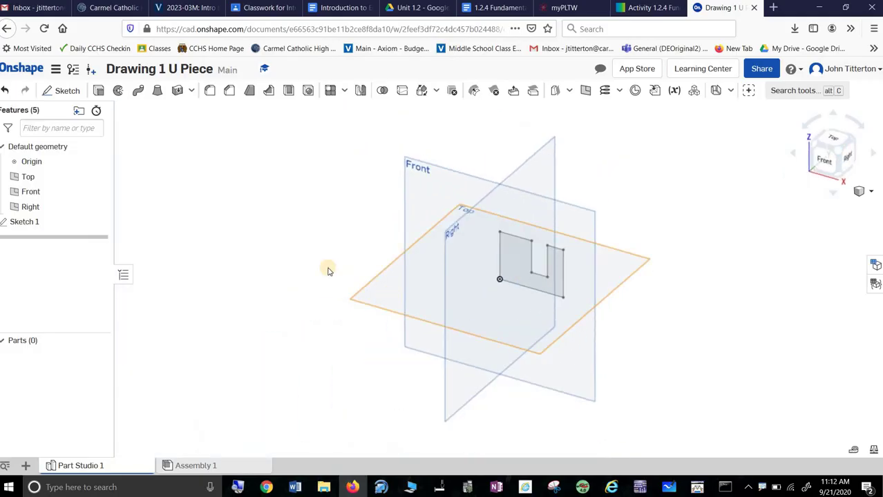
left_click(100, 177)
left_click(100, 192)
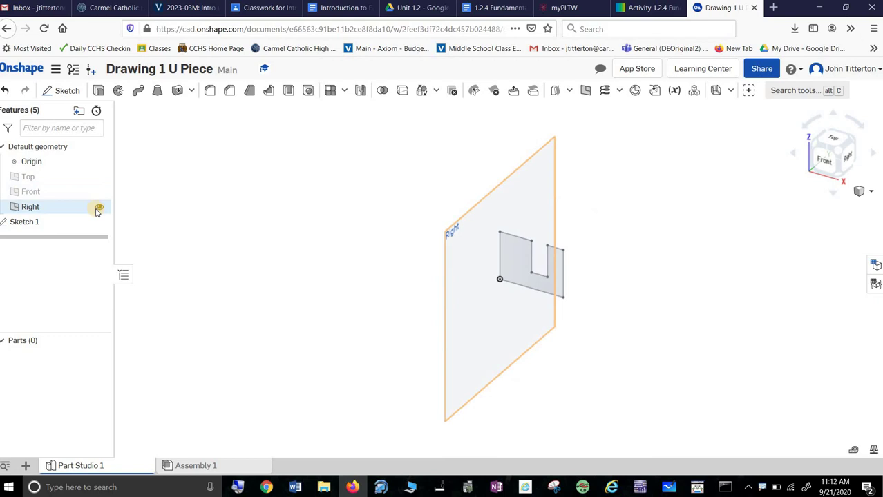
left_click(99, 206)
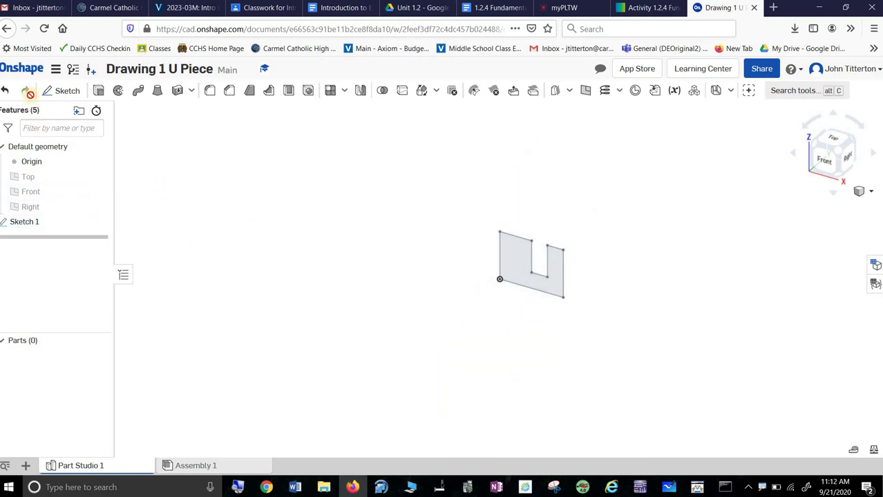
- Extrude the U-shaped sketch face 0.75 in to create Part 1
left_click(101, 91)
left_click(516, 261)
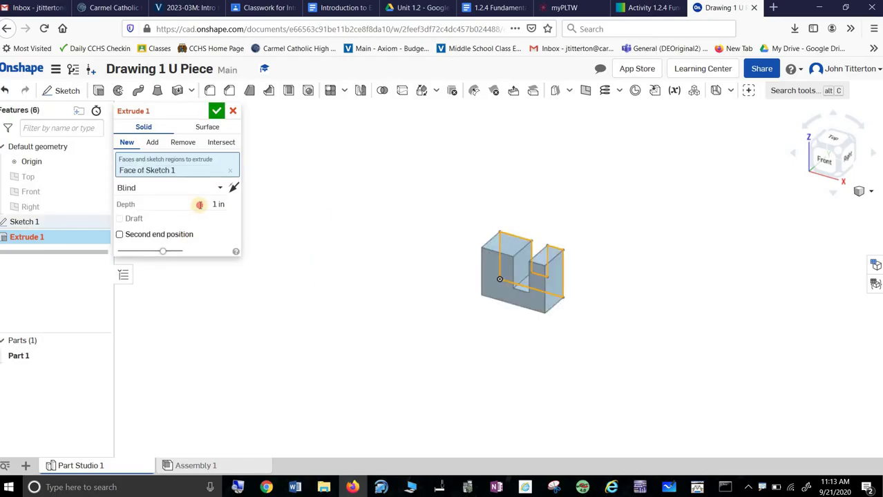
type(".75")
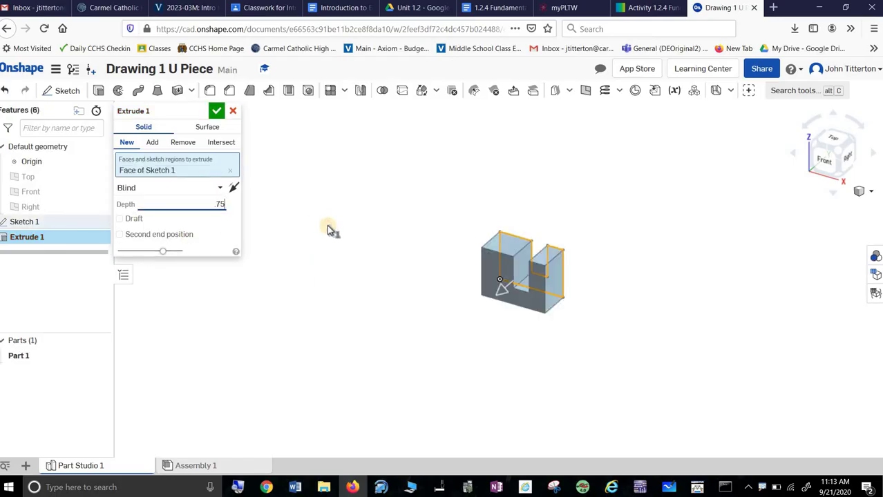
key("Return")
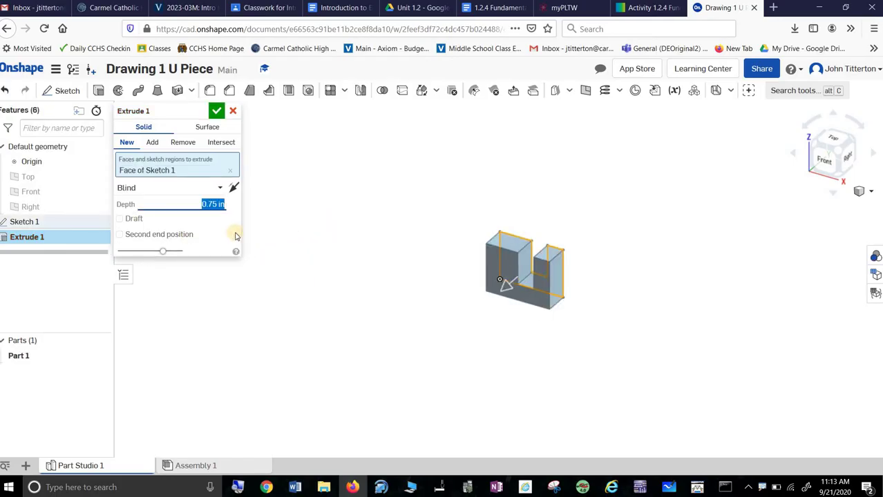
left_click(352, 234)
key("Return")
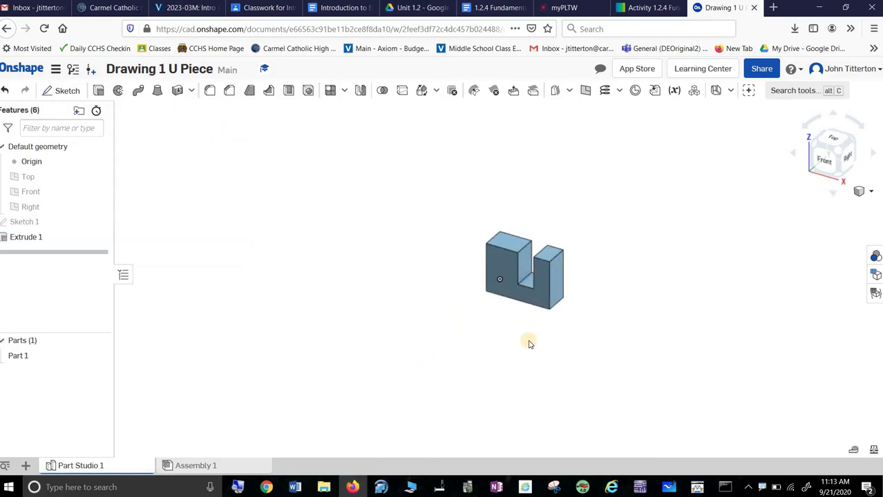
left_click(840, 150)
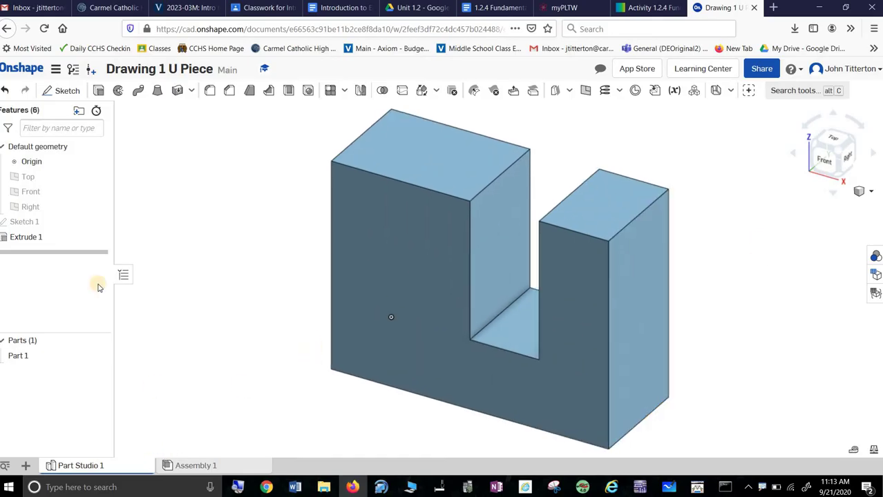
- Add a new drawing tab using the ANSI_B_INCH template with no views
left_click(27, 177)
left_click(175, 360)
left_click(28, 467)
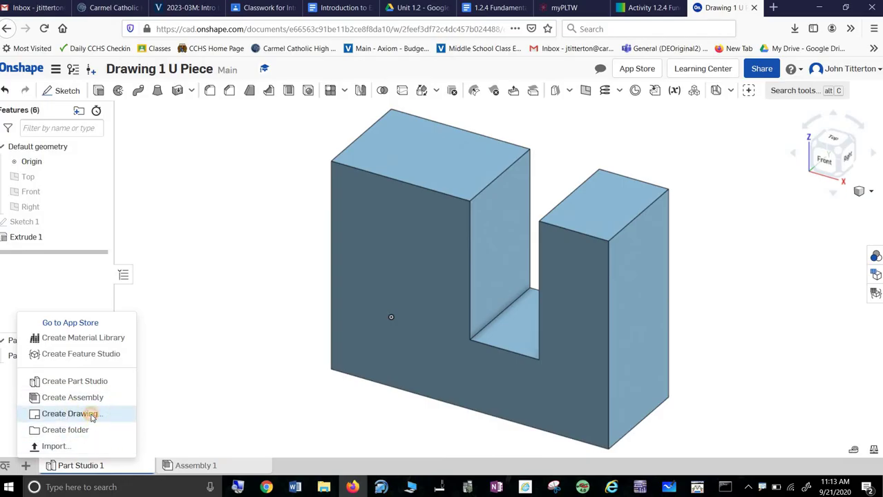
left_click(69, 414)
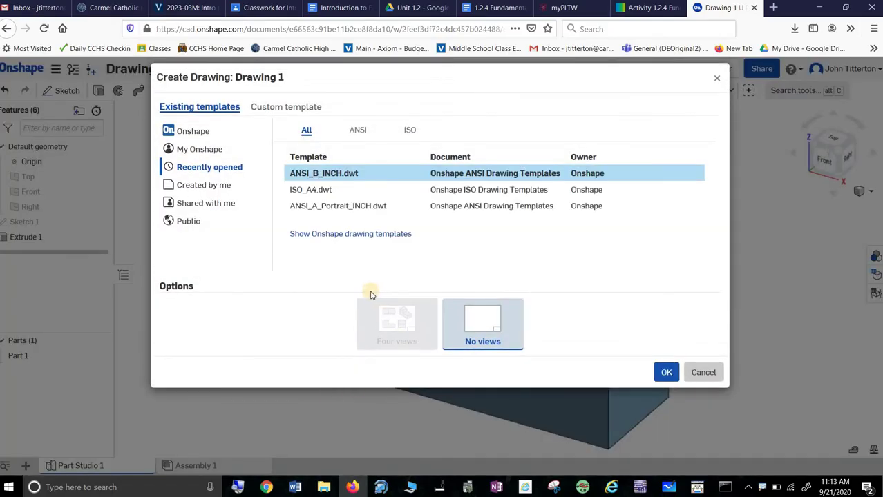
left_click(360, 133)
left_click(306, 130)
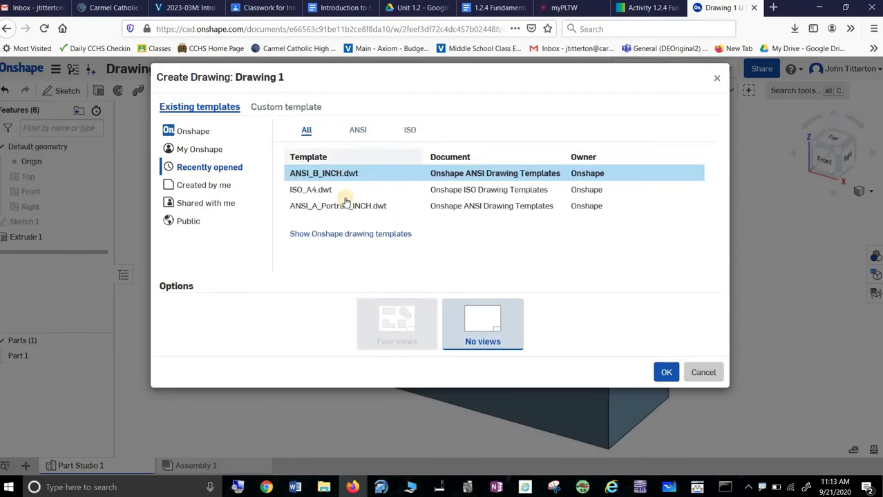
left_click(339, 177)
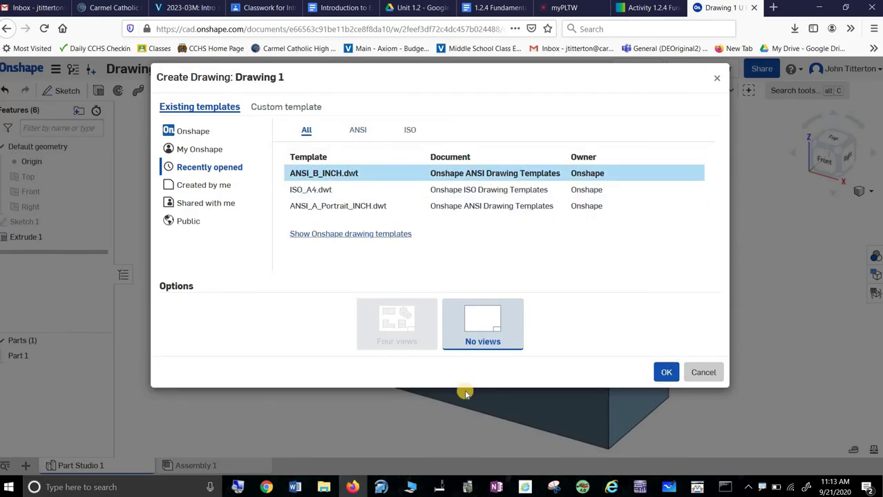
left_click(666, 372)
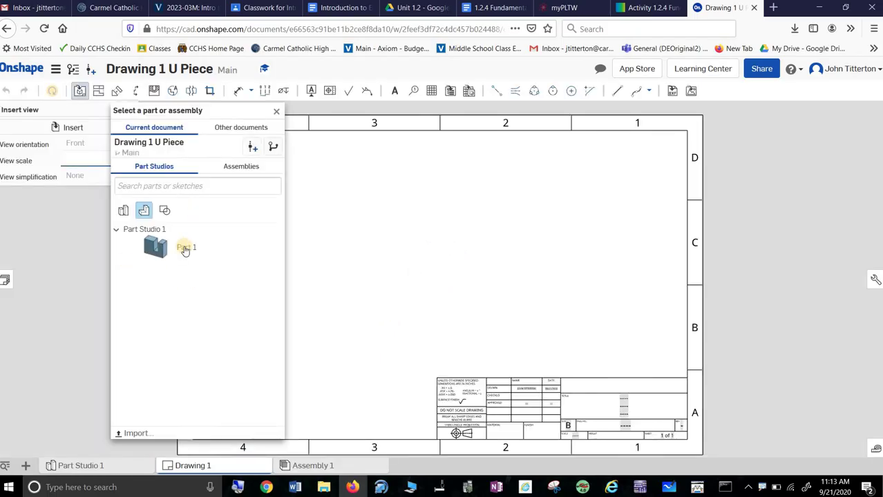
- Place Part 1's front view at lower left, then project a top view above and an isometric at top right
left_click(186, 249)
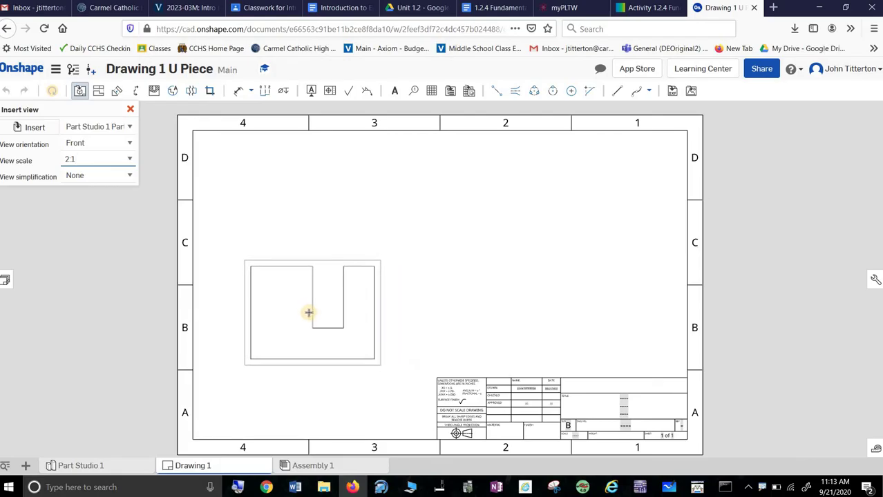
left_click(316, 287)
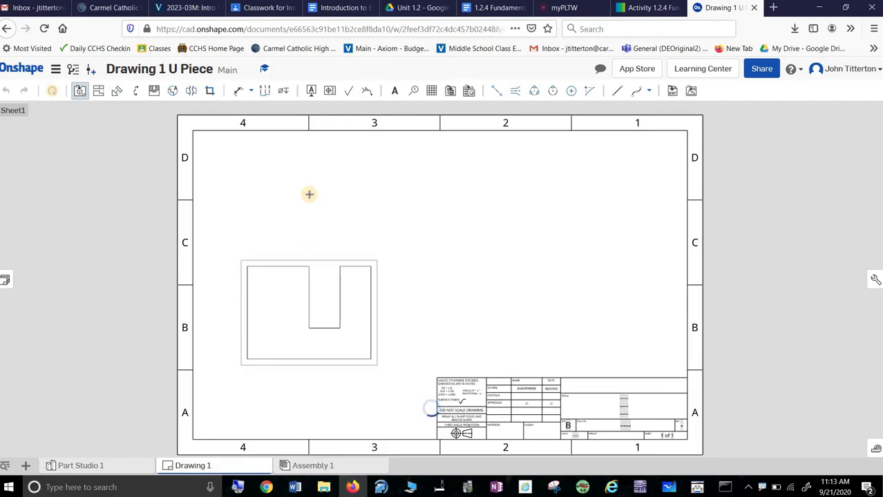
left_click(98, 90)
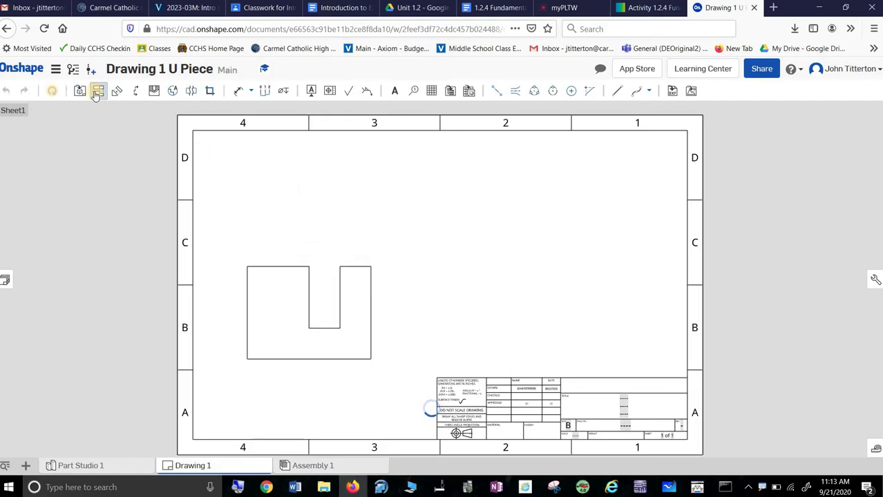
left_click(294, 305)
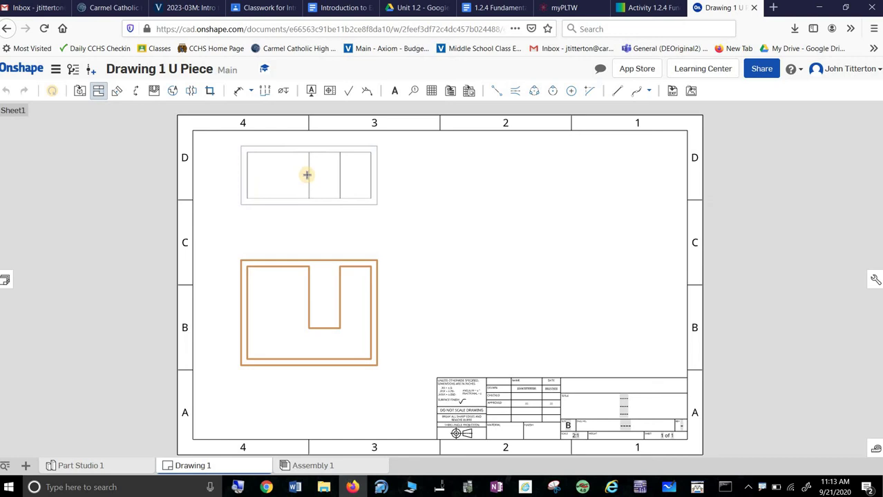
left_click(307, 175)
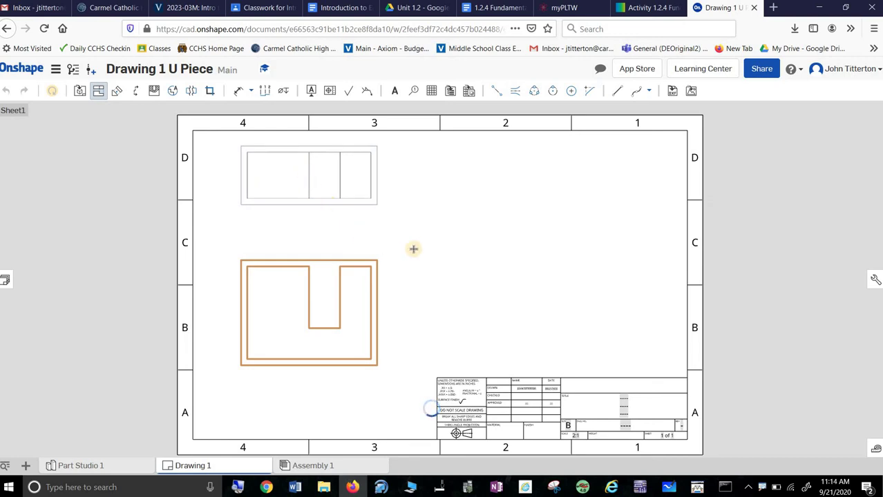
left_click(299, 340)
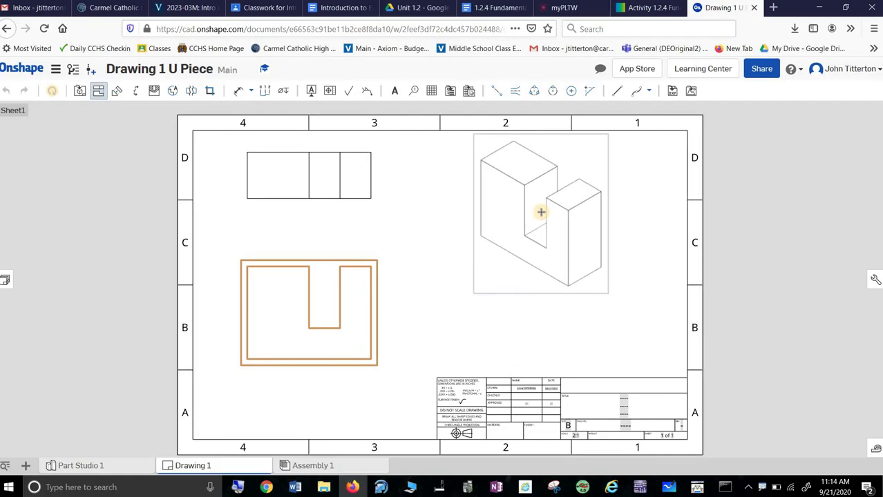
left_click(540, 211)
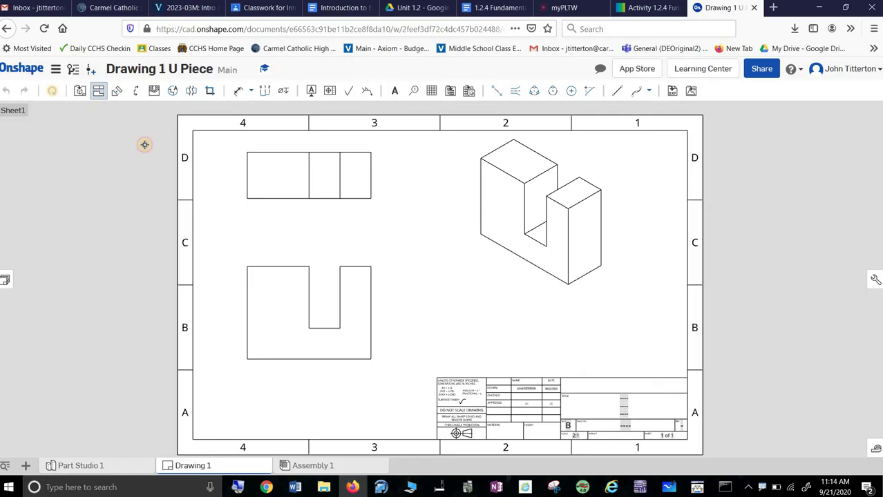
key("Escape")
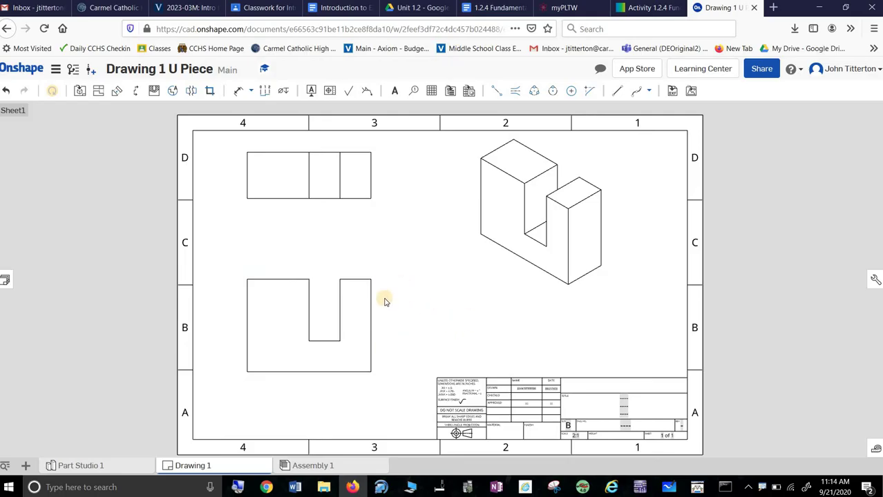
- Change the title block's title field to 'DRAWING 1 U PIECE'
scroll(632, 417, "up", 6)
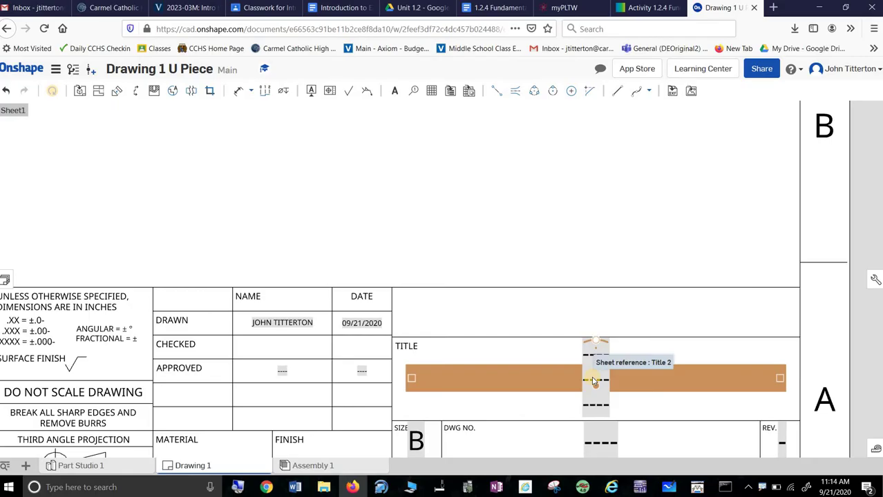
double_click(593, 379)
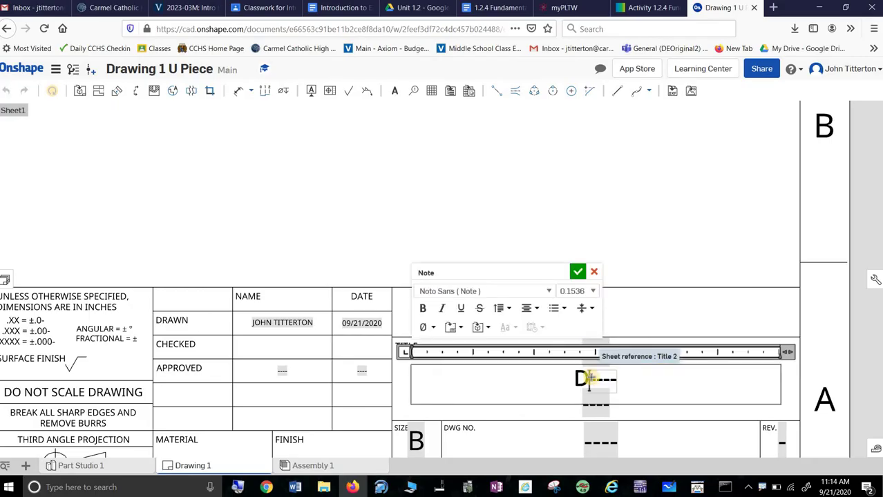
type("DR")
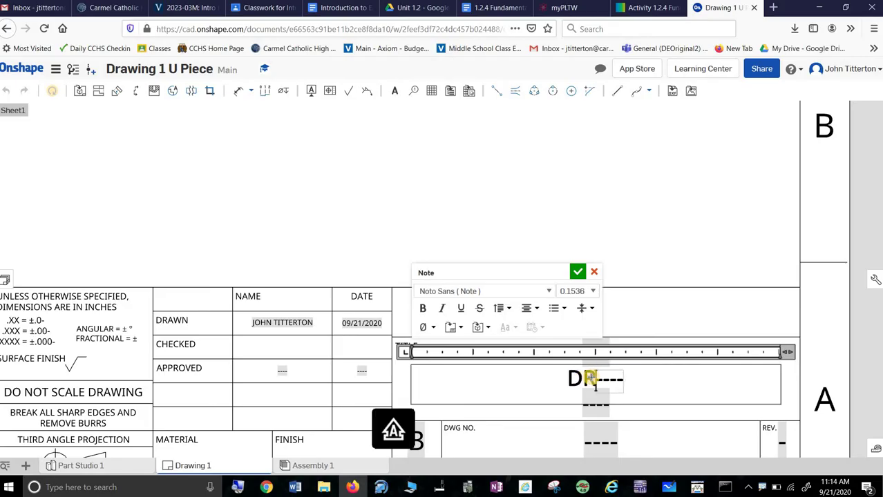
type("AWING ")
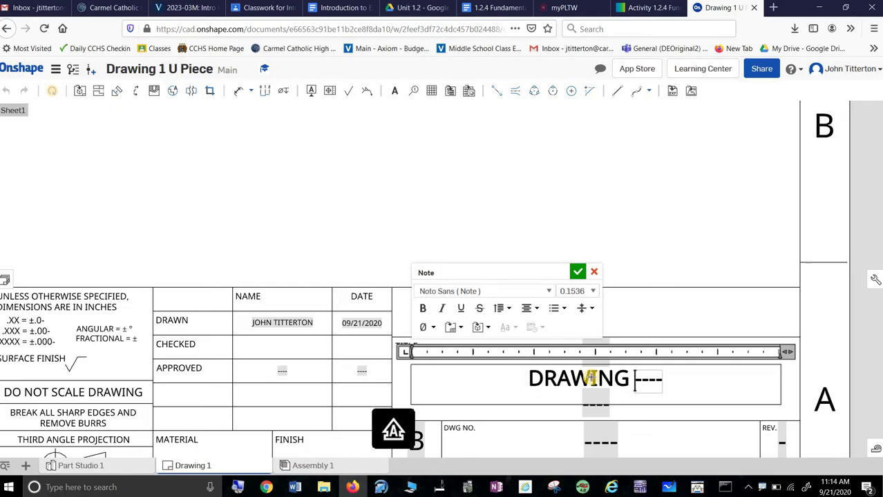
type("1 ")
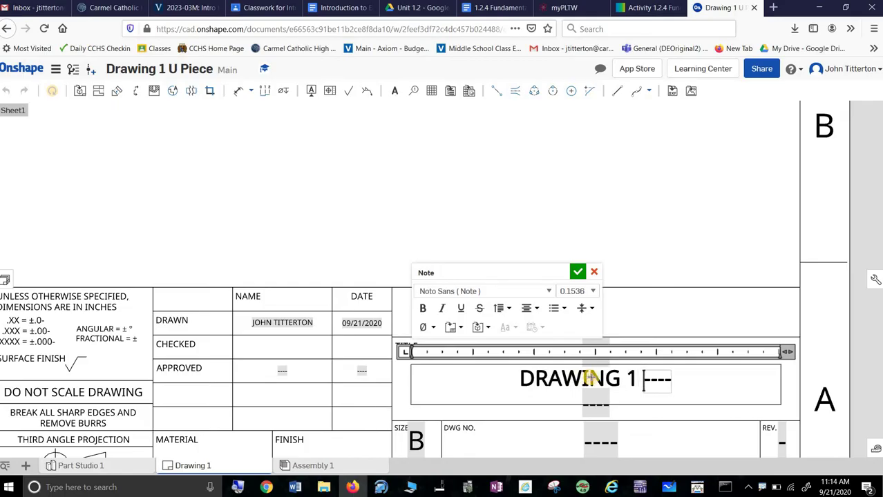
type("u")
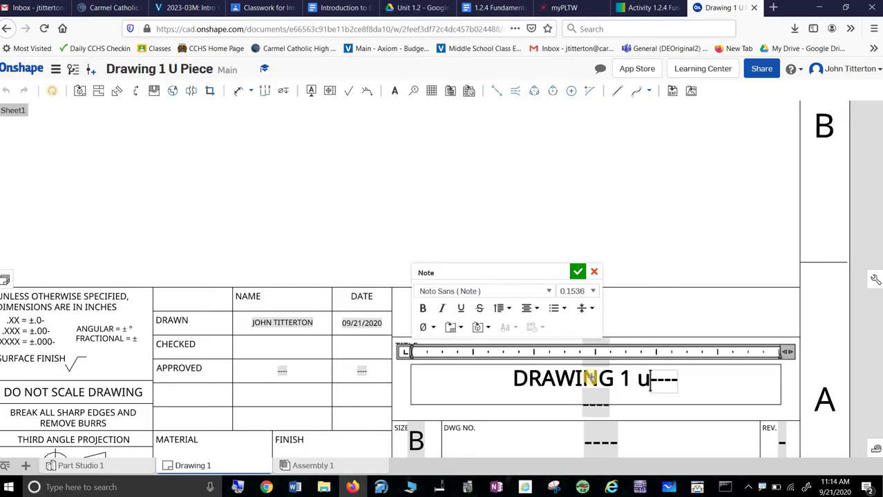
key("BackSpace")
type("U PIECE")
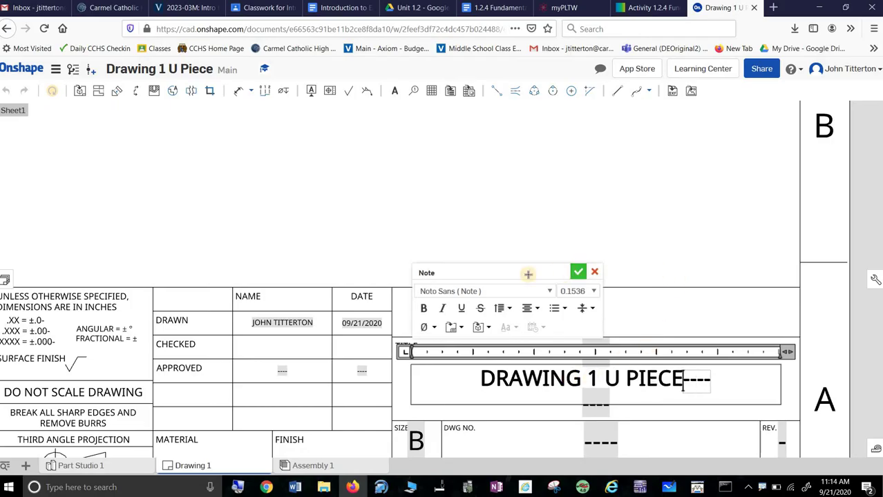
left_click(576, 274)
- Zoom to fit the whole drawing sheet in the window
scroll(366, 295, "down", 2)
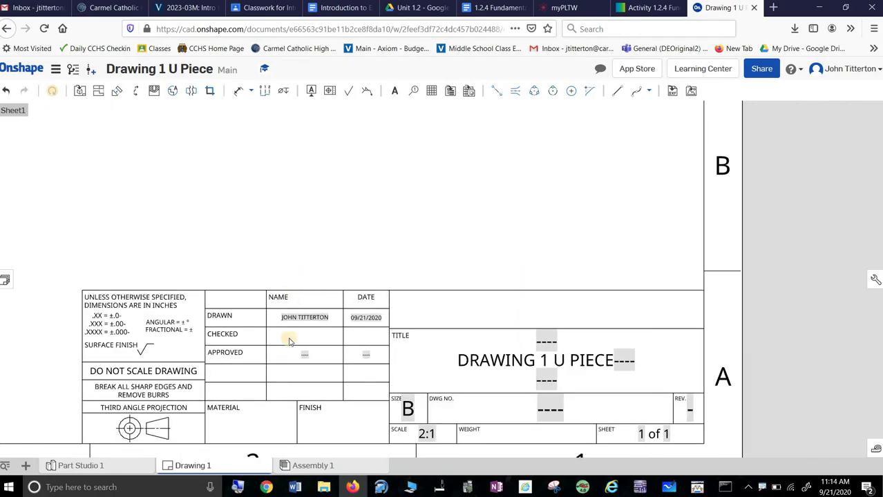
scroll(286, 349, "up", 2)
mouse_move(445, 229)
middle_mouse_down()
mouse_move(419, 187)
mouse_move(393, 168)
middle_mouse_up()
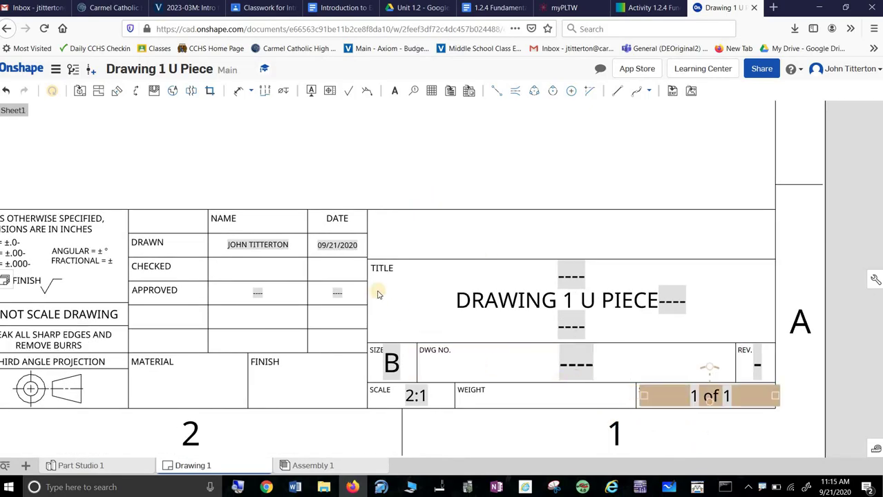
scroll(266, 177, "down", 3)
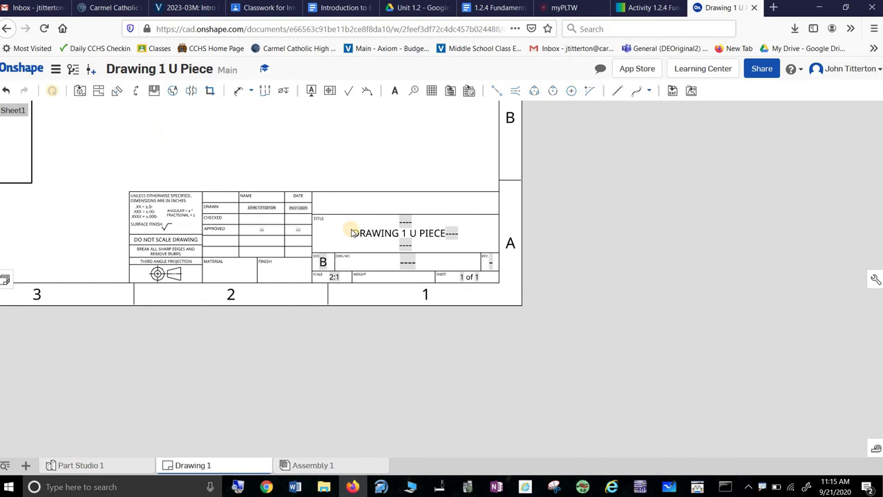
key("f")
scroll(428, 262, "down", 2)
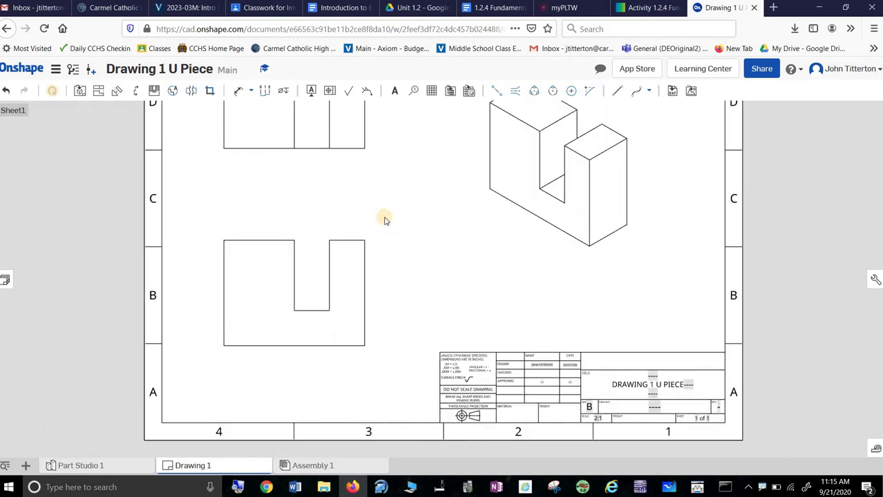
- Add a .750 height dimension between the top view's right-side corners
middle_click_drag(384, 226, 384, 276)
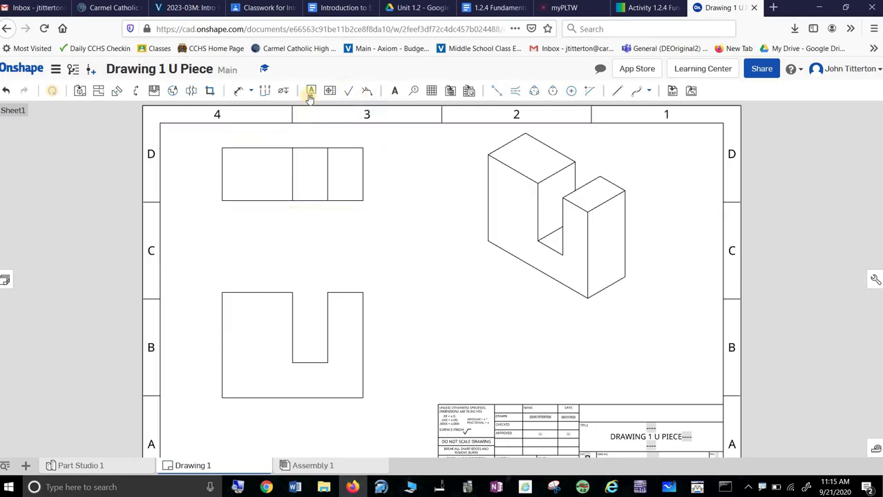
left_click(237, 91)
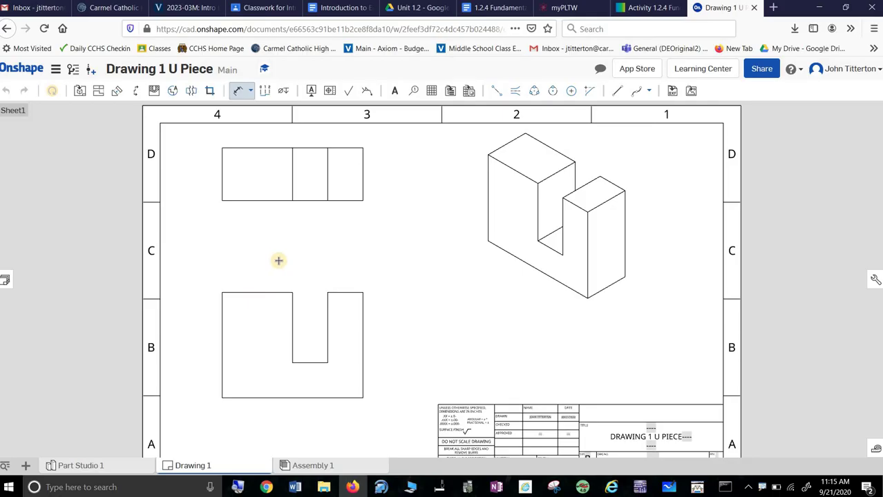
left_click(362, 147)
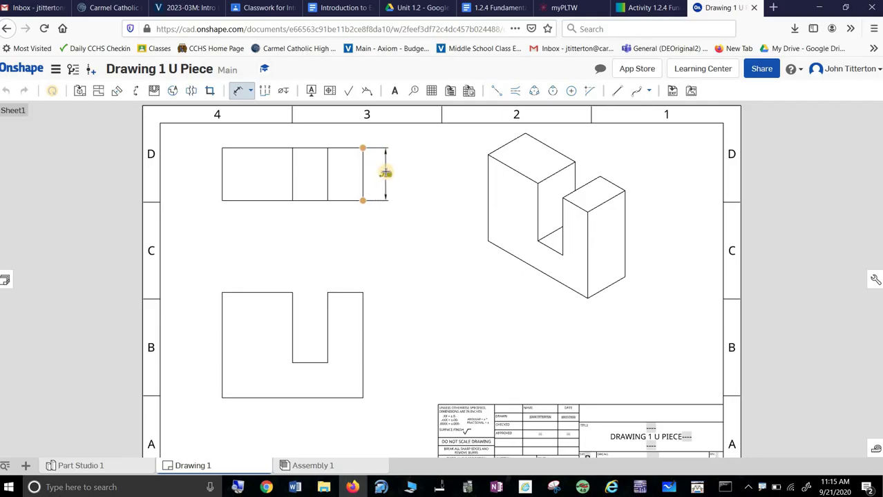
scroll(388, 174, "up", 3)
scroll(385, 174, "up", 3)
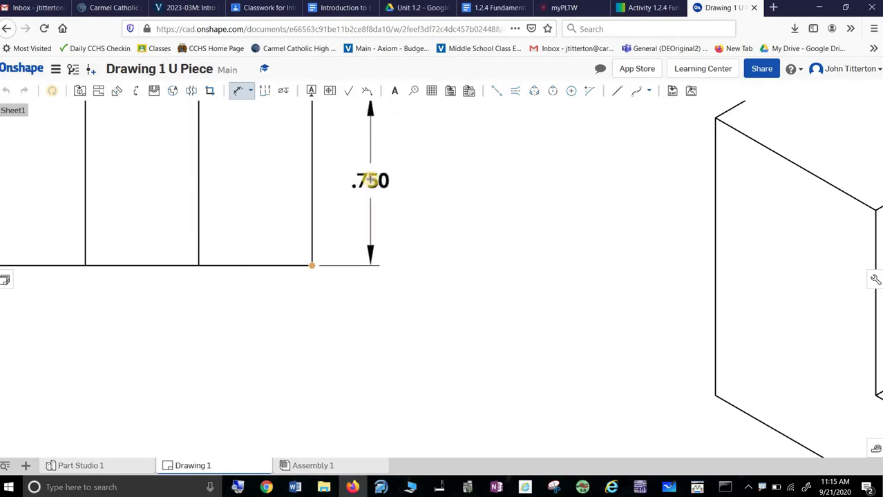
middle_click_drag(371, 179, 387, 227)
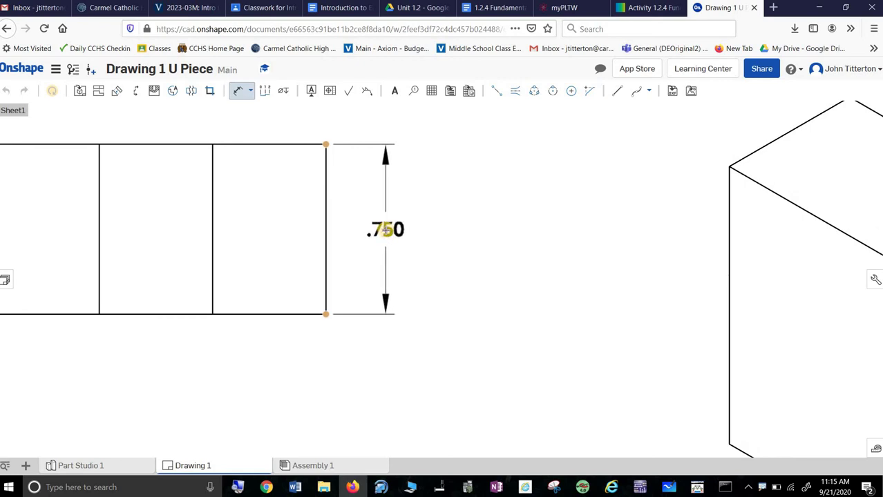
left_click(398, 246)
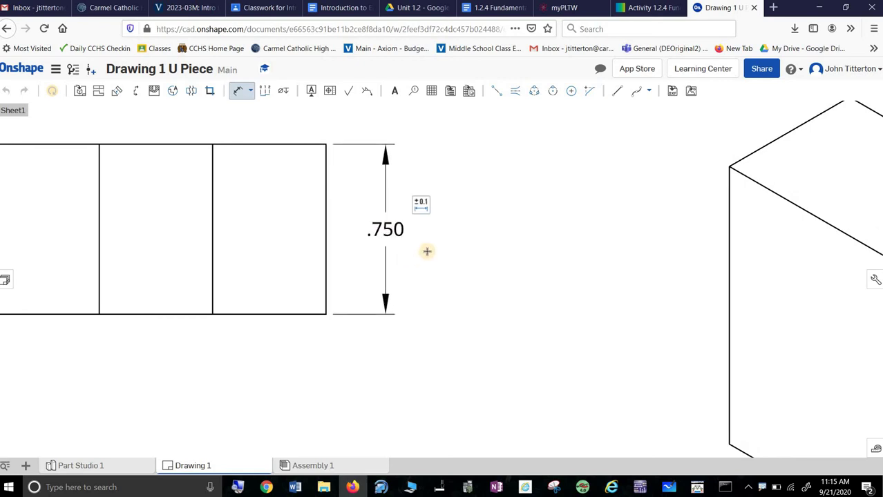
- Set the .750 dimension to 0.12 precision in fractional inches so it reads 3/4
left_click(420, 204)
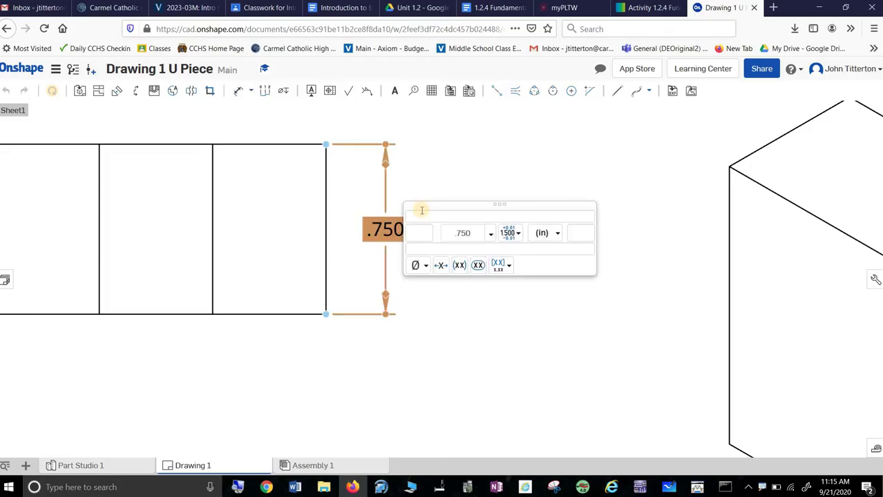
left_click(489, 233)
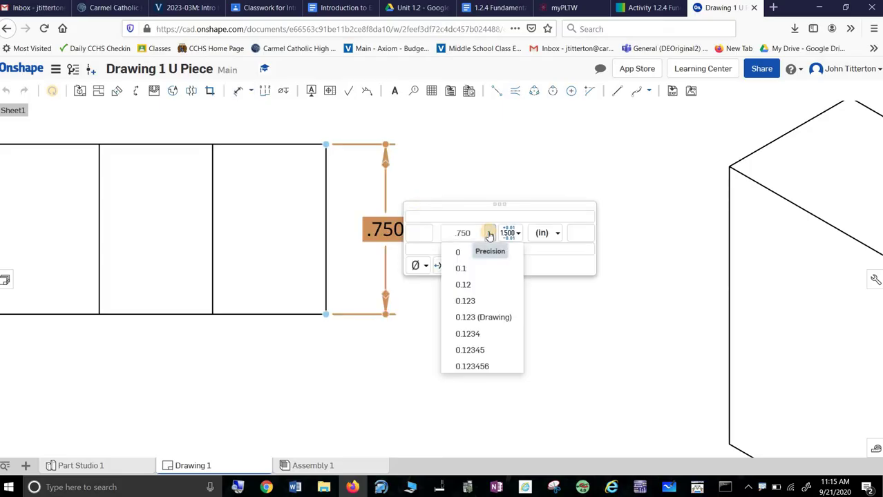
left_click(477, 285)
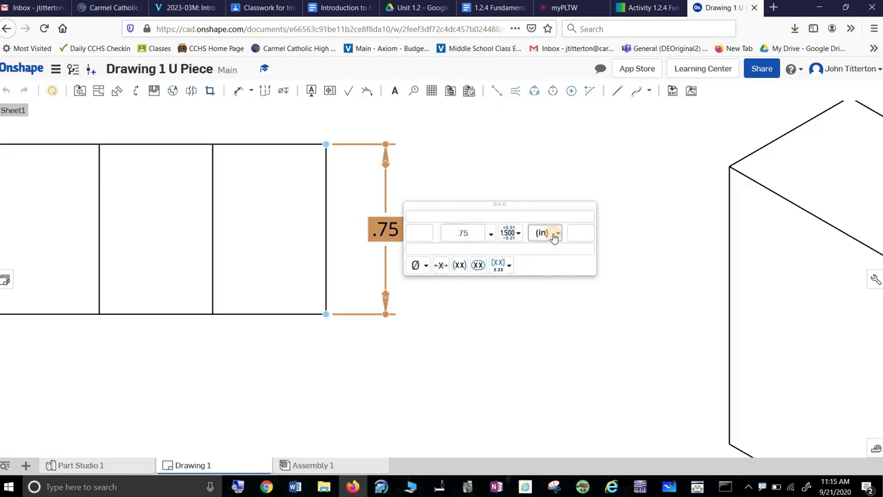
left_click(554, 235)
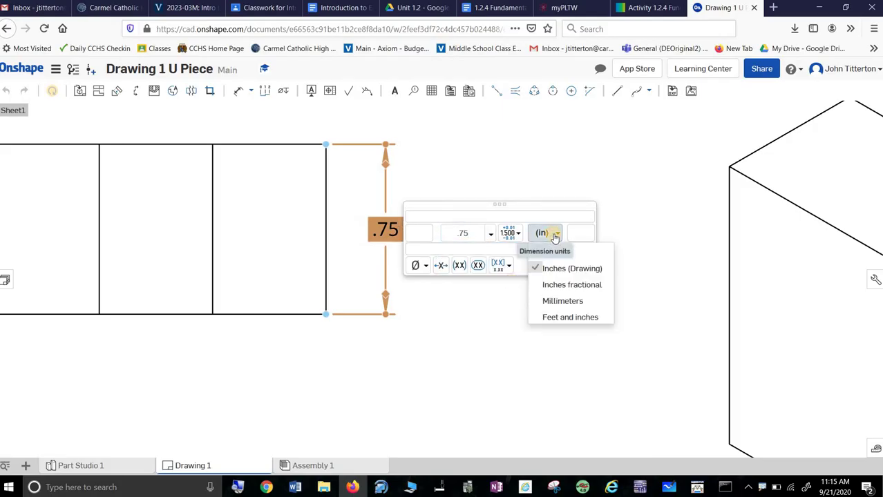
left_click(579, 285)
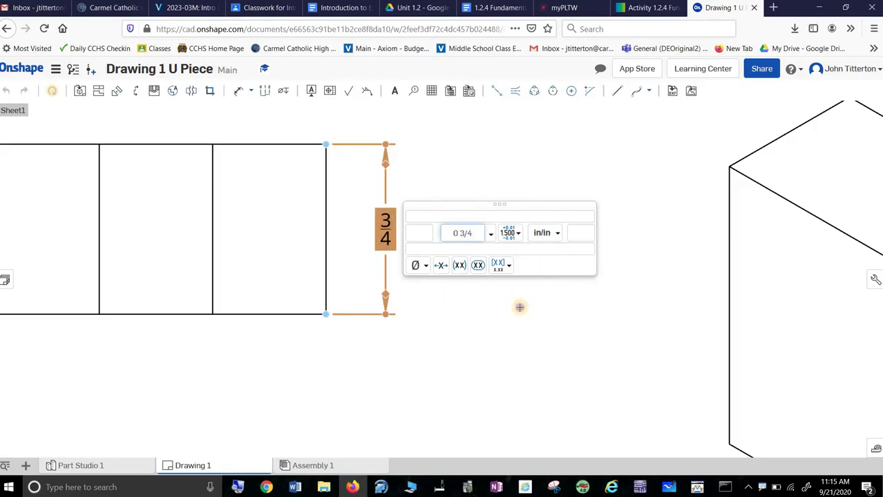
left_click(464, 325)
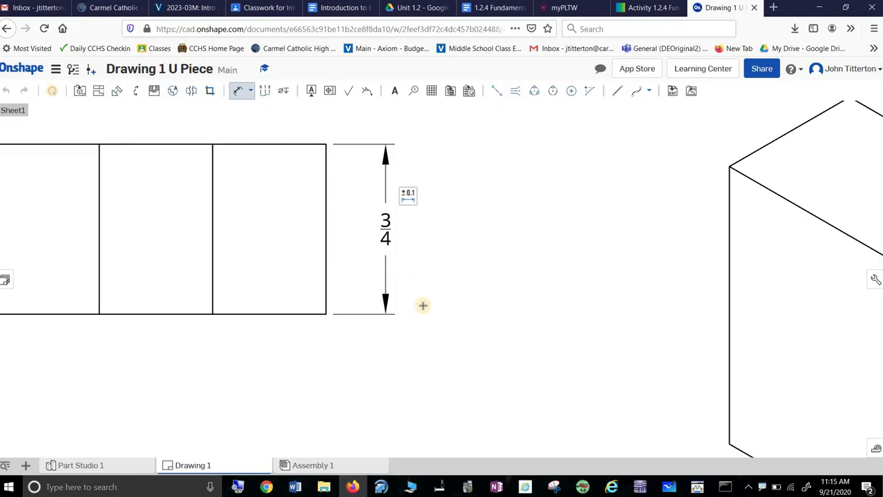
scroll(315, 404, "down", 3)
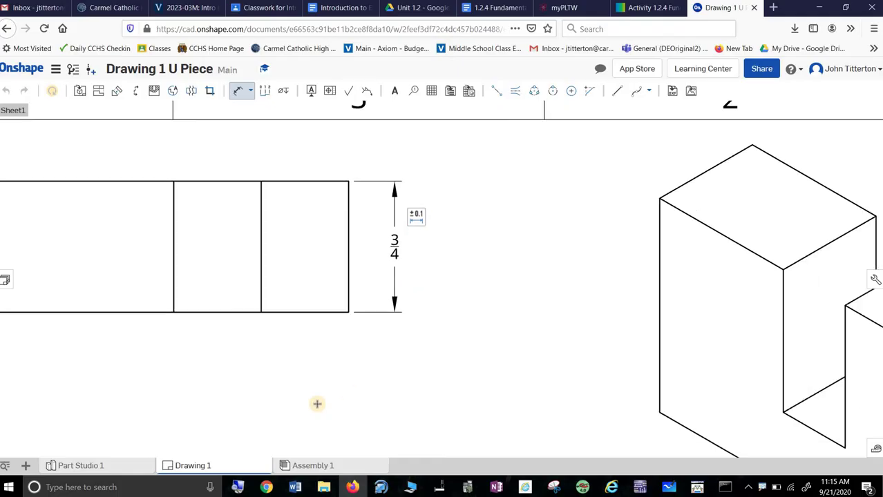
left_click(250, 92)
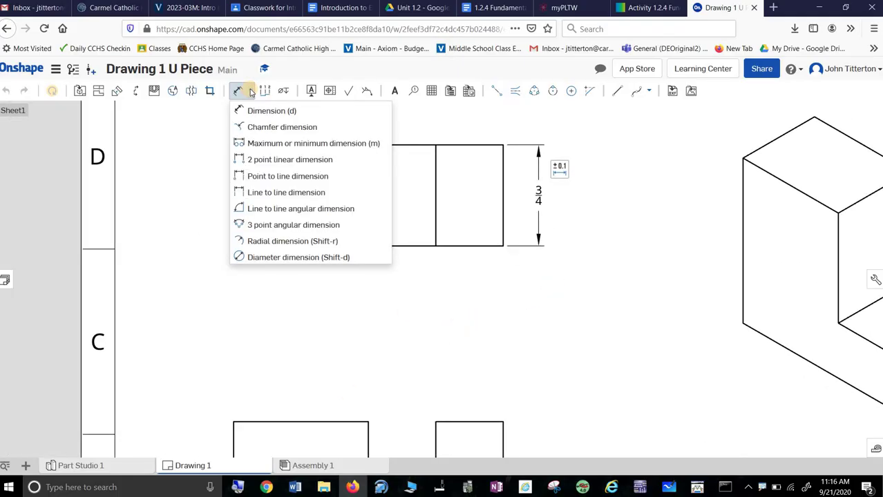
left_click(153, 187)
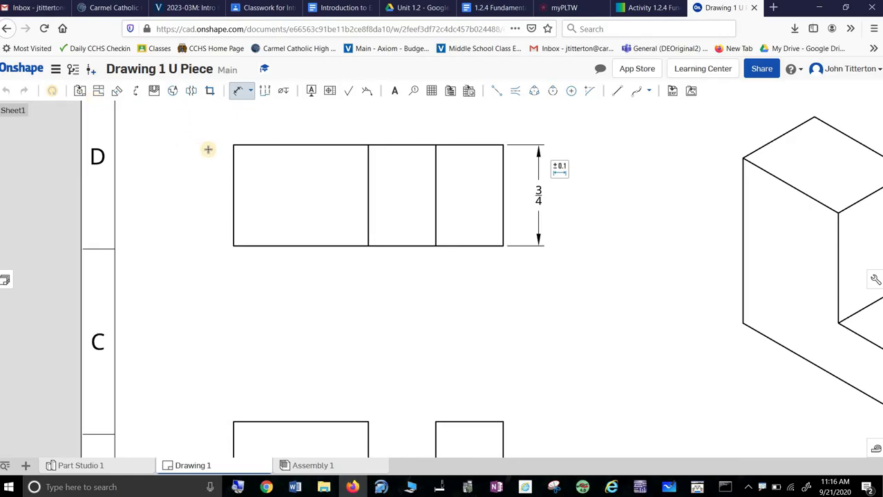
scroll(435, 332, "down", 3)
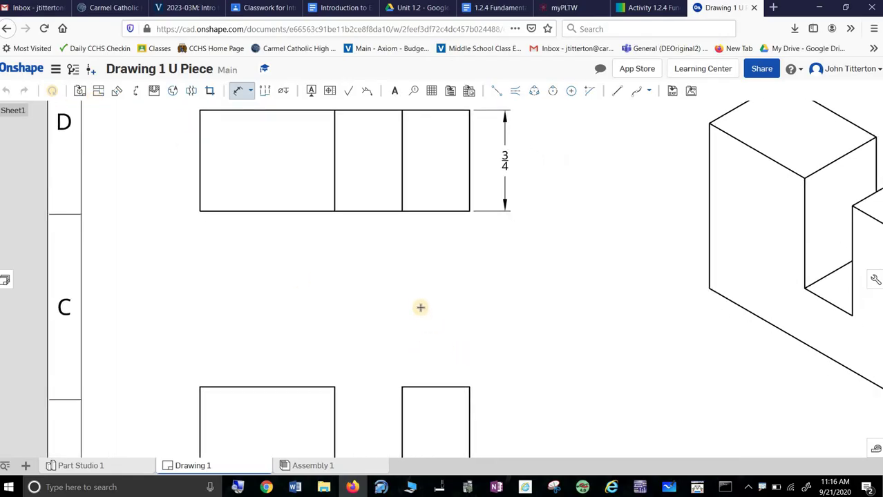
middle_click_drag(400, 291, 408, 199)
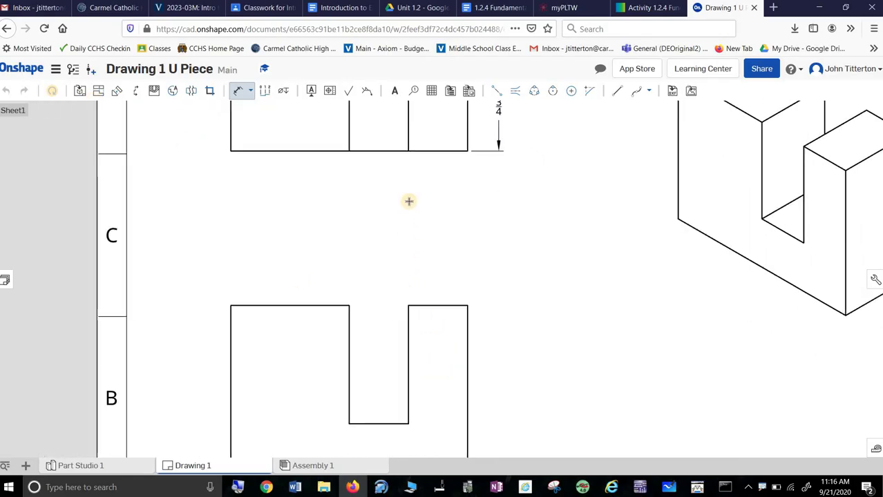
mouse_move(384, 309)
middle_mouse_down()
mouse_move(383, 263)
mouse_move(327, 264)
middle_mouse_up()
scroll(379, 260, "up", 2)
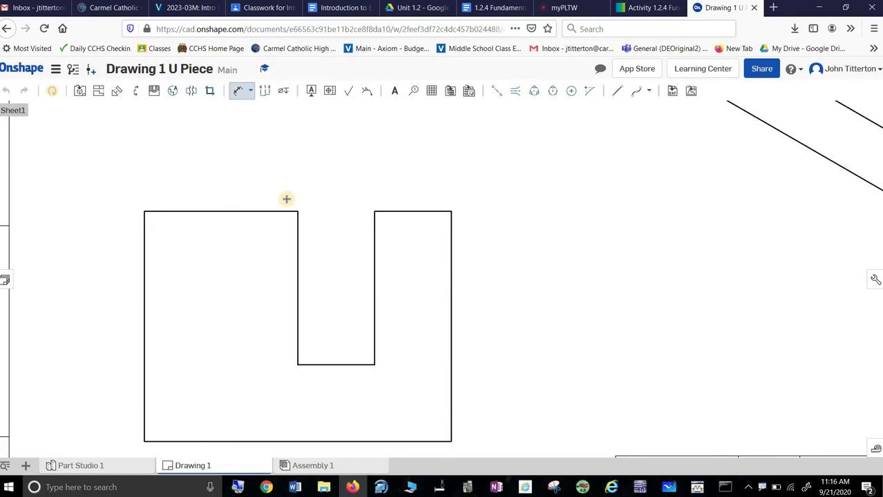
- Place the 1.000 slot depth dimension on the front view and set precision to show 1
left_click(373, 365)
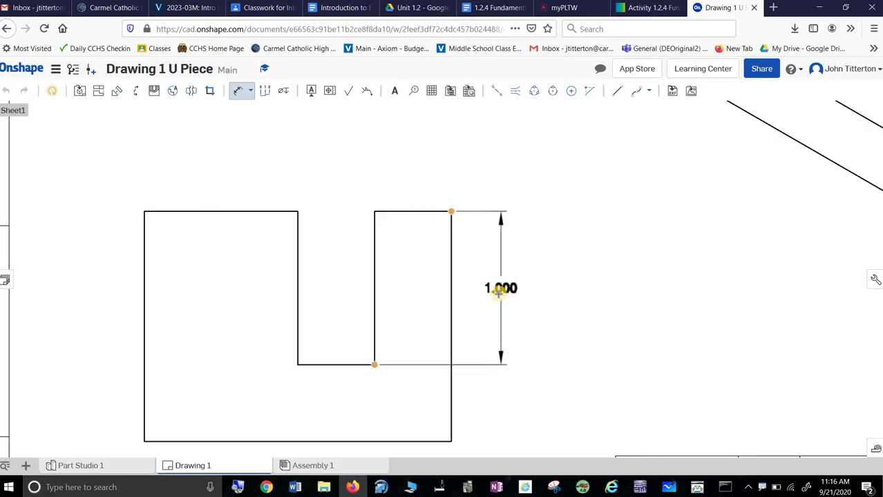
left_click(492, 288)
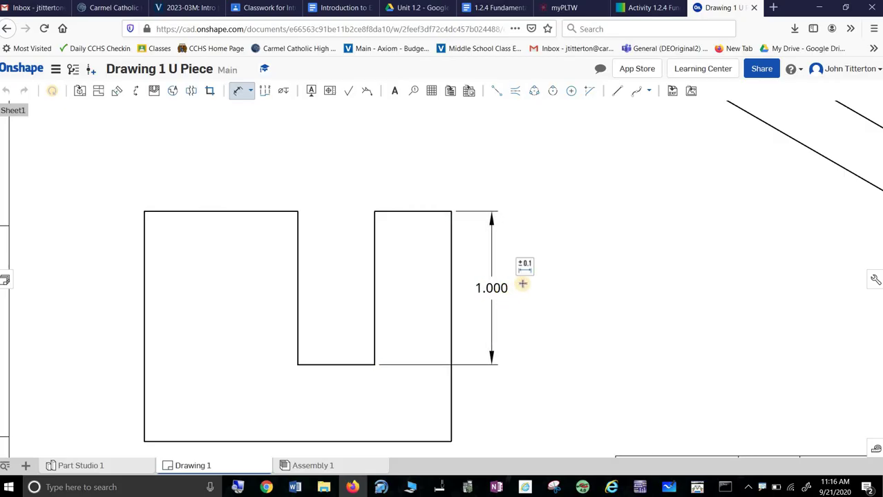
left_click(525, 268)
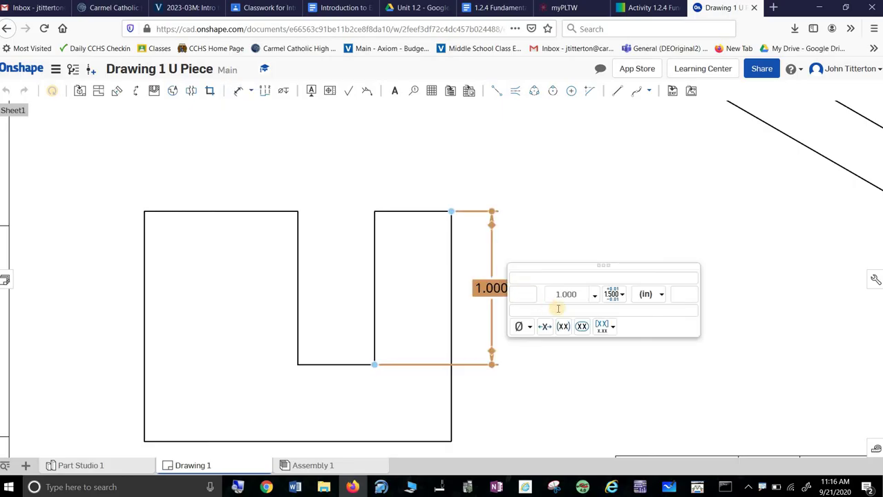
left_click(596, 296)
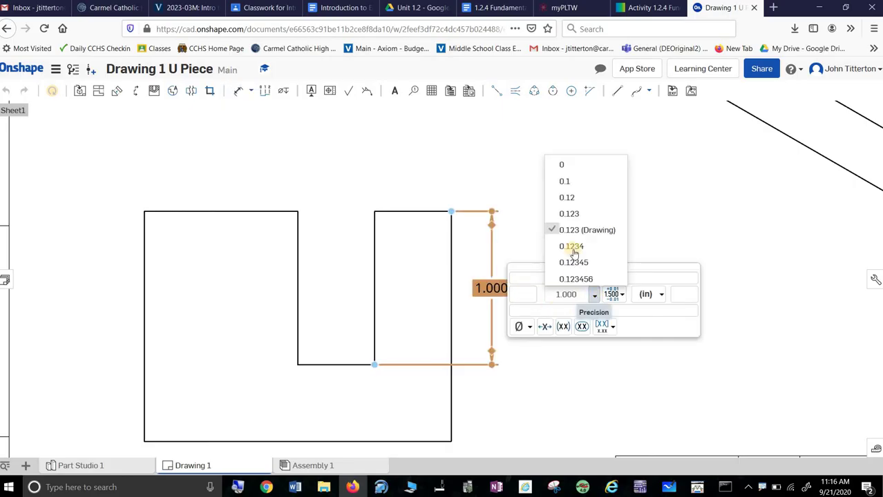
left_click(564, 166)
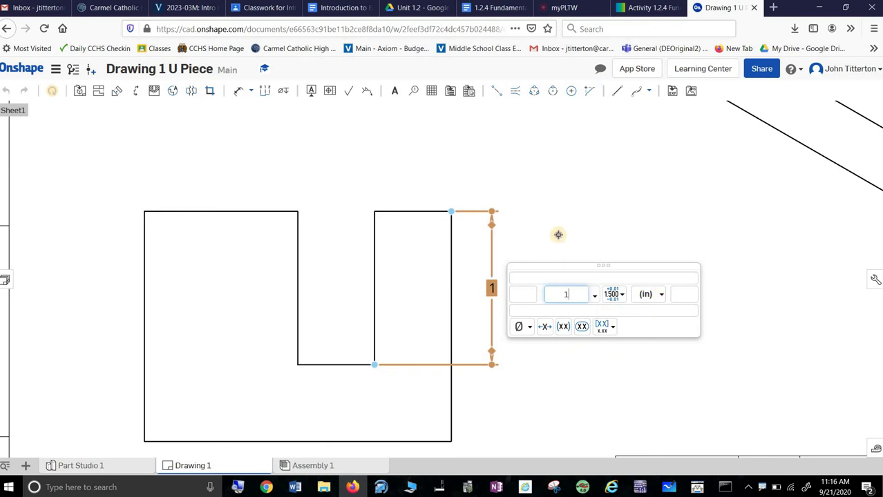
- Add a 1.500 overall height dimension on the U's right side
left_click(501, 418)
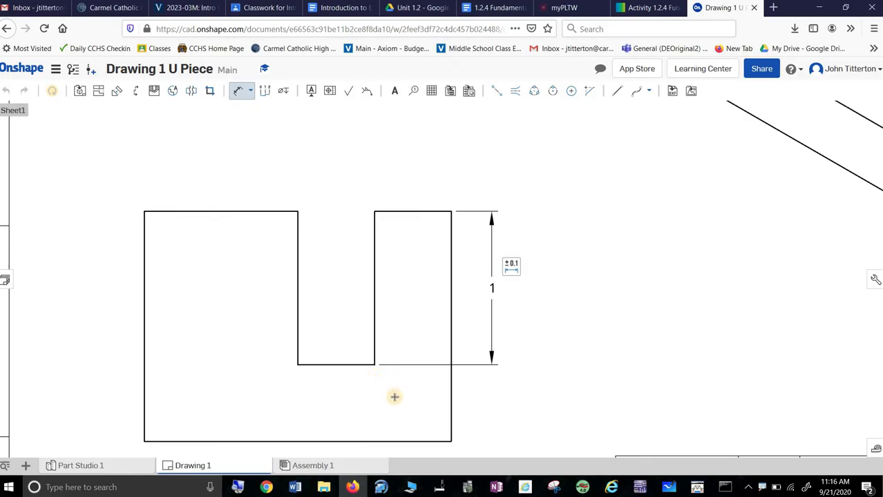
left_click(451, 213)
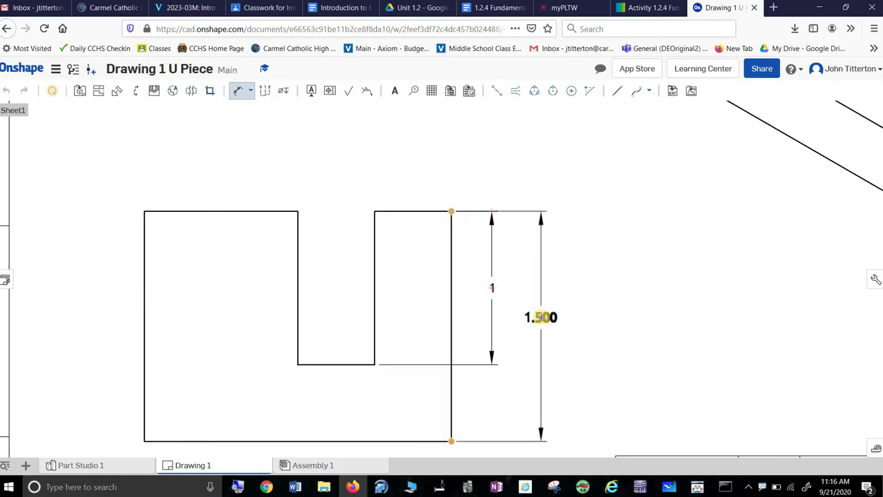
left_click(541, 318)
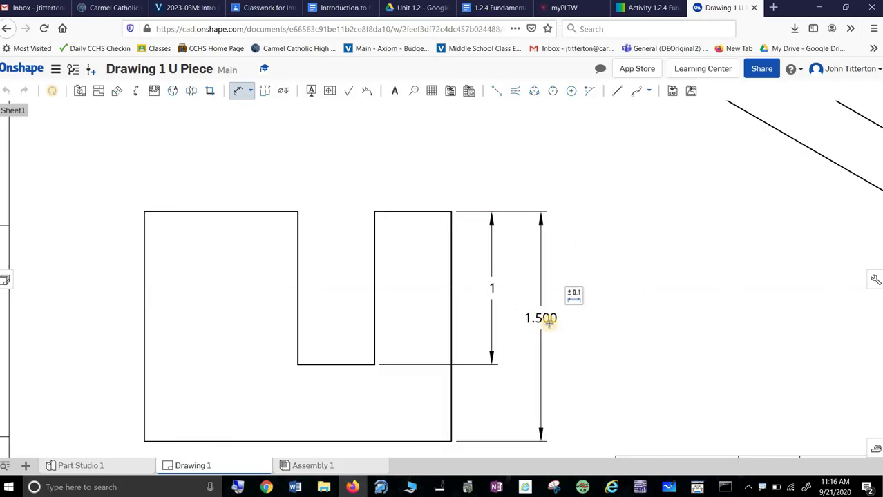
- Switch the 1.500 height dimension to fractional inches so it reads 1 1/2
left_click(580, 303)
left_click(710, 329)
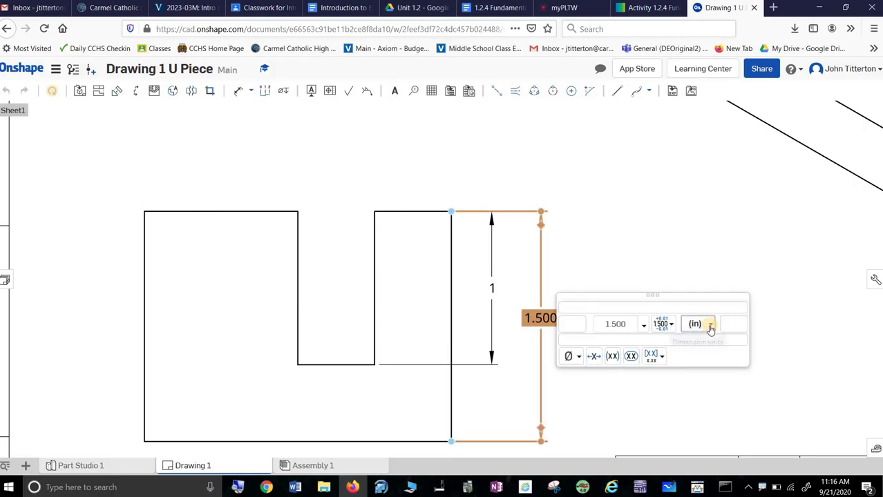
left_click(719, 334)
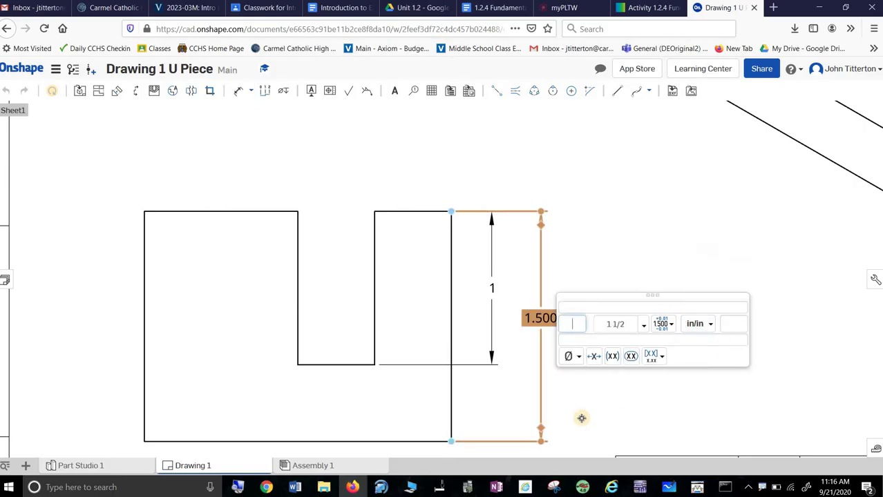
left_click_drag(577, 414, 327, 195)
middle_click_drag(332, 184, 331, 262)
scroll(332, 262, "up", 1)
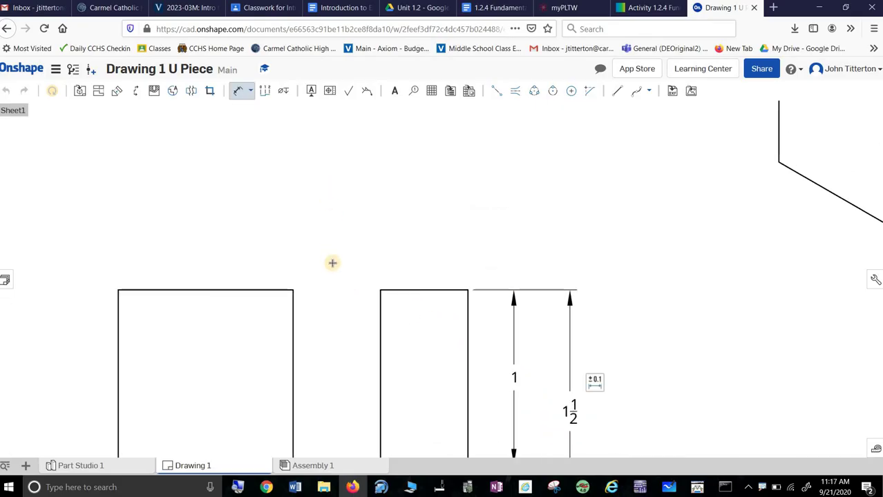
scroll(333, 263, "up", 2)
scroll(335, 256, "down", 3)
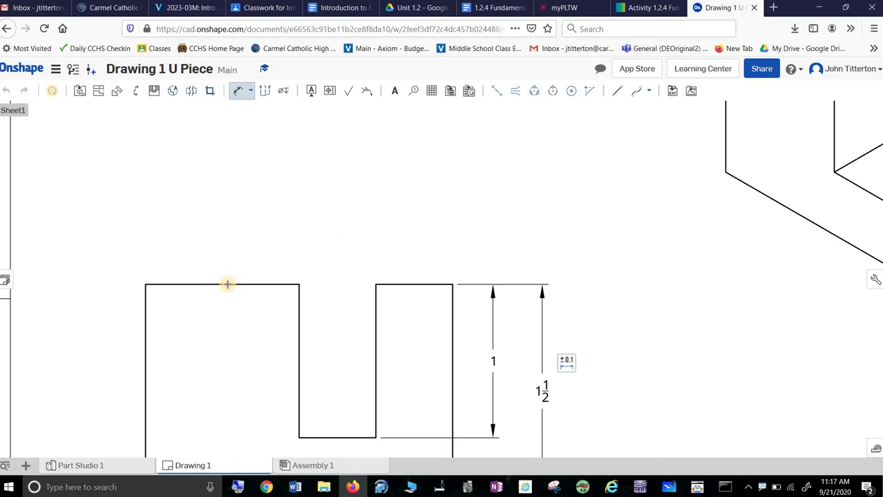
- Dimension the left leg's top edge as 1 in fractional inches
left_click(145, 284)
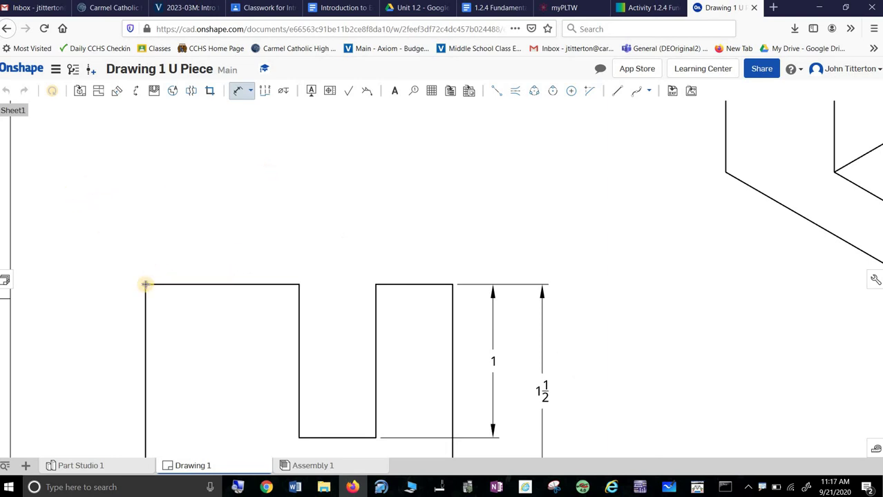
left_click(298, 283)
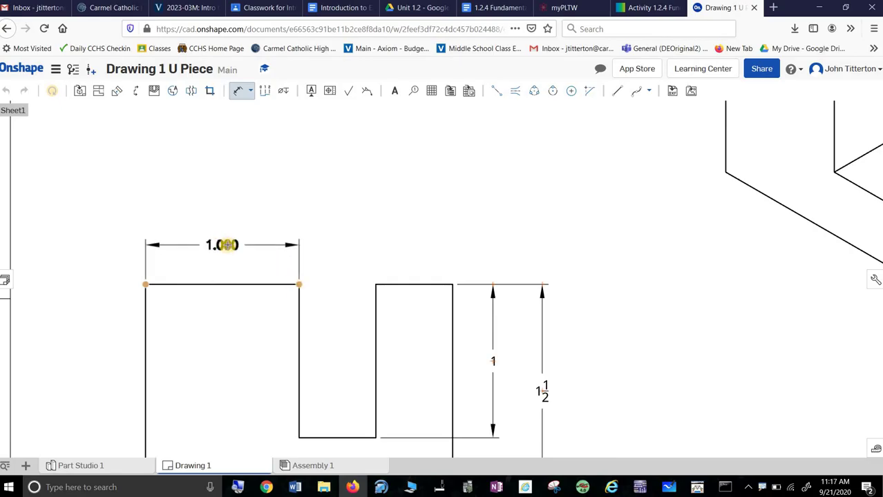
left_click(227, 245)
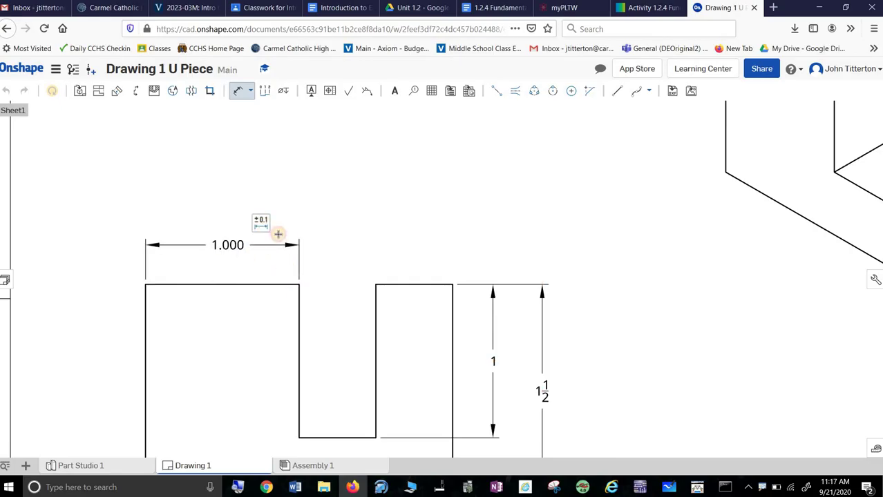
left_click(277, 234)
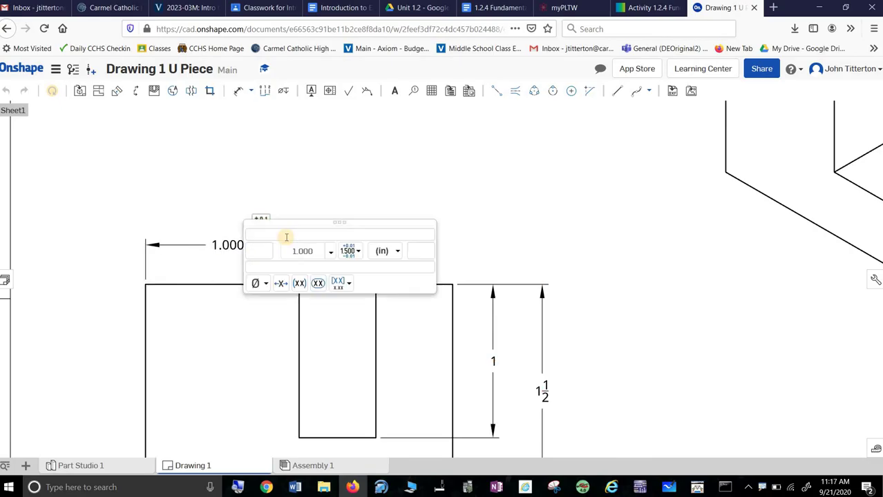
left_click(399, 250)
left_click(400, 302)
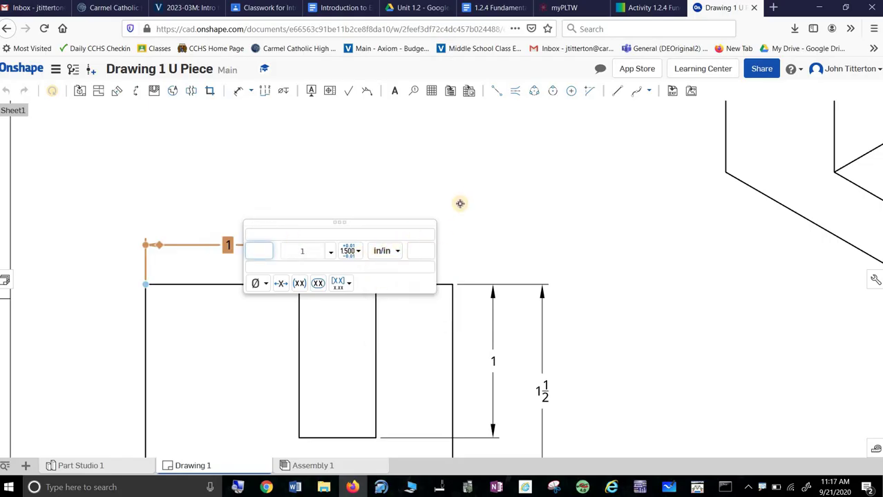
- Add the slot width dimension beside it and show it as fractional 1/2
key("d")
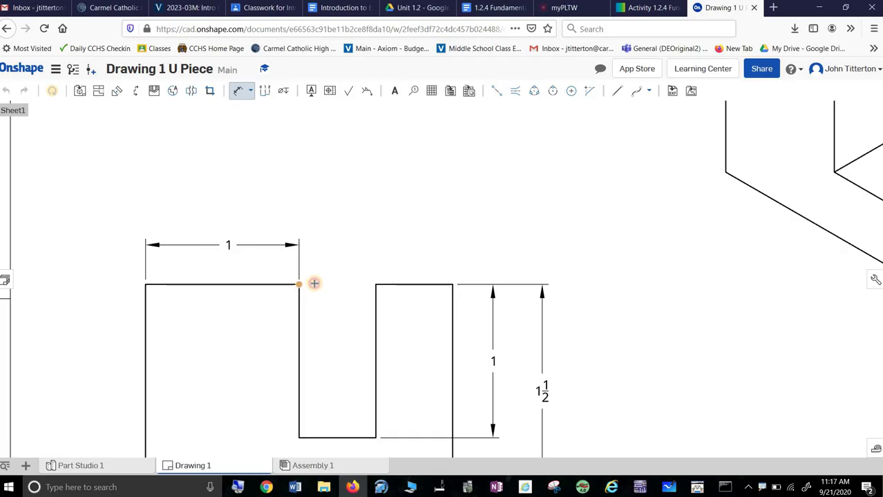
left_click(376, 285)
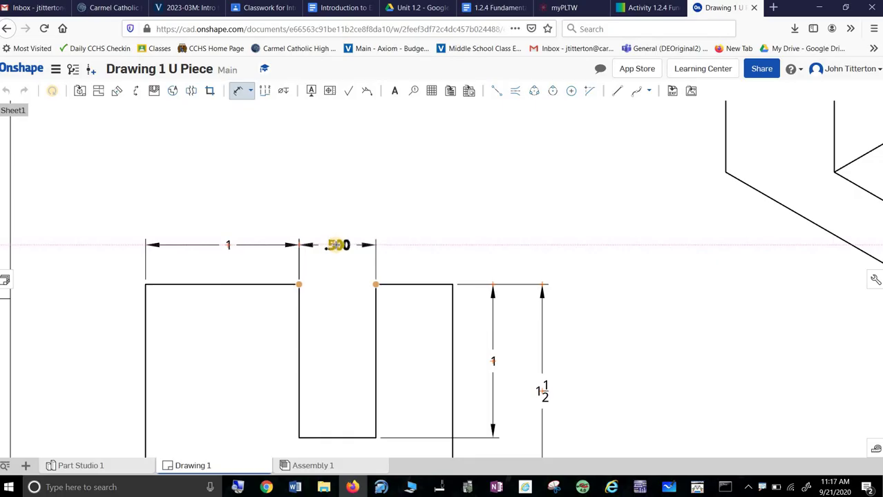
left_click(348, 255)
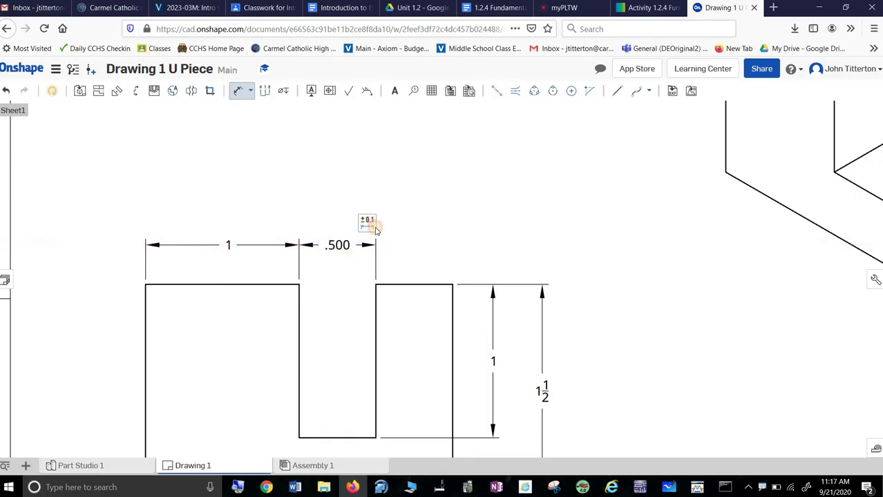
left_click(376, 230)
left_click(493, 253)
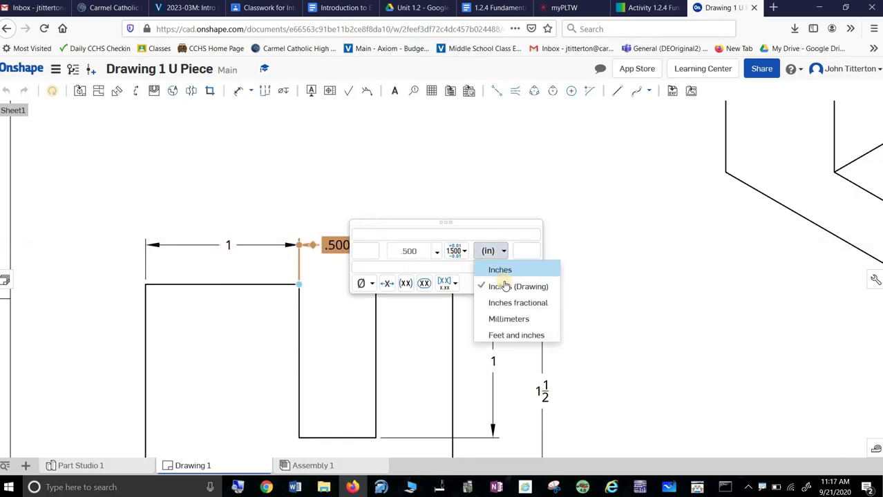
left_click(504, 303)
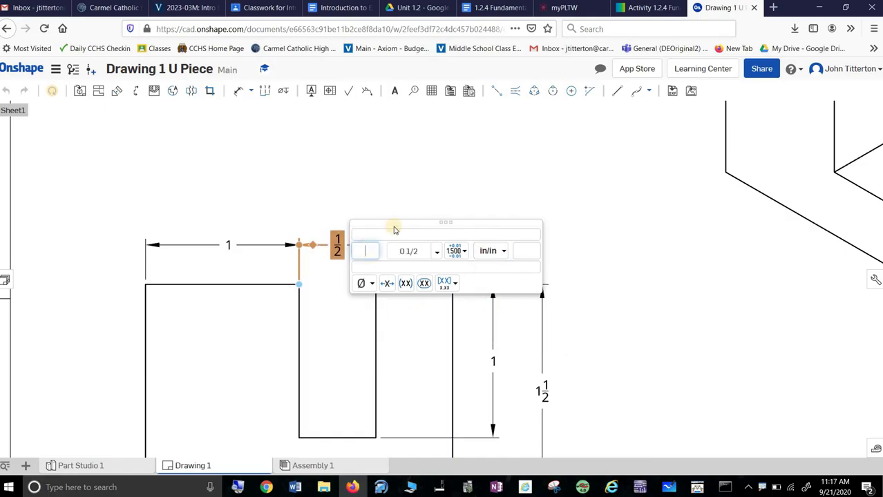
left_click(345, 340)
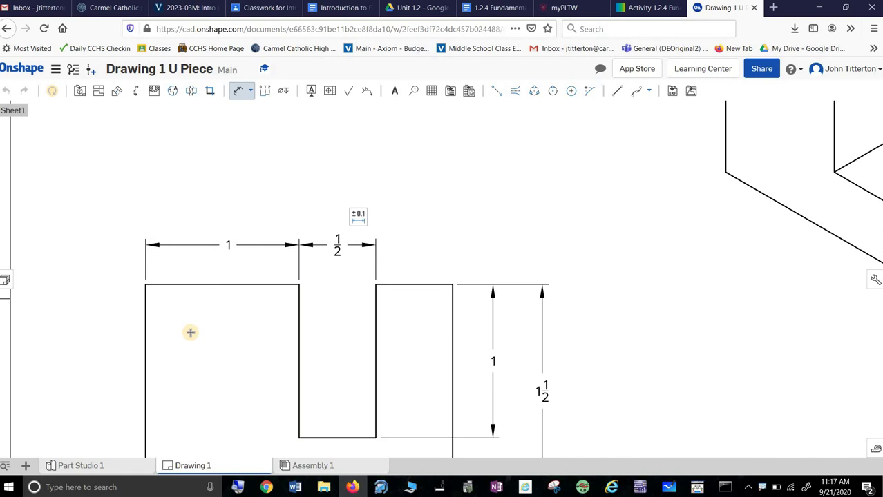
- Add the overall 2 width dimension above the others in fractional inches
left_click(145, 284)
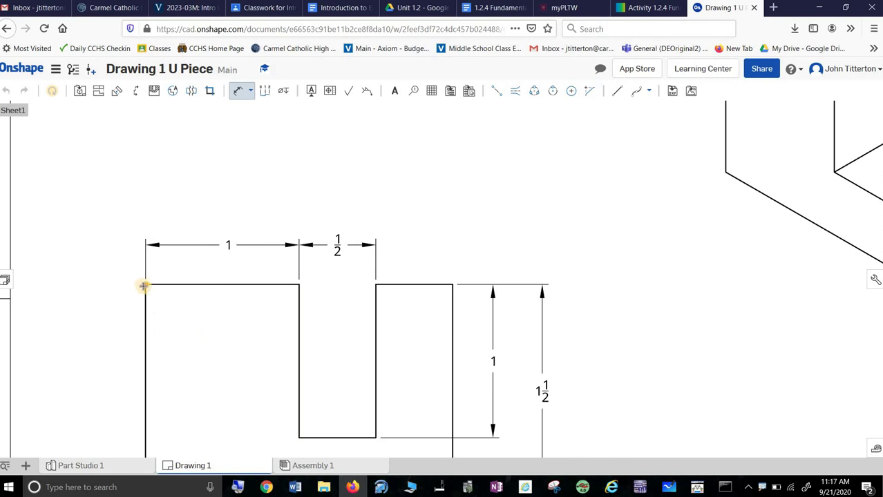
left_click(453, 284)
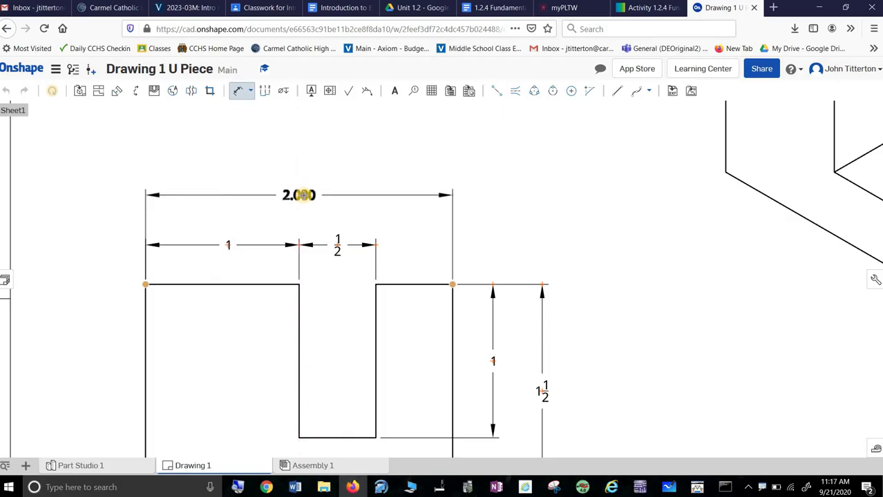
left_click(299, 195)
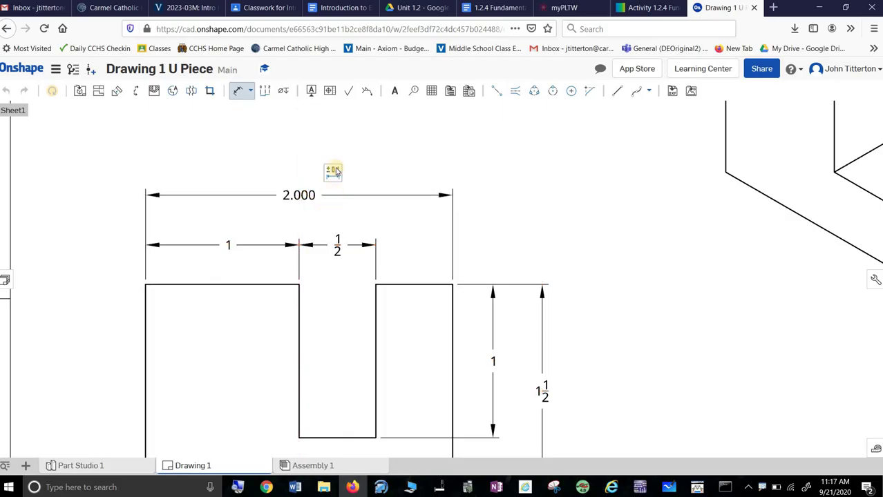
left_click(331, 175)
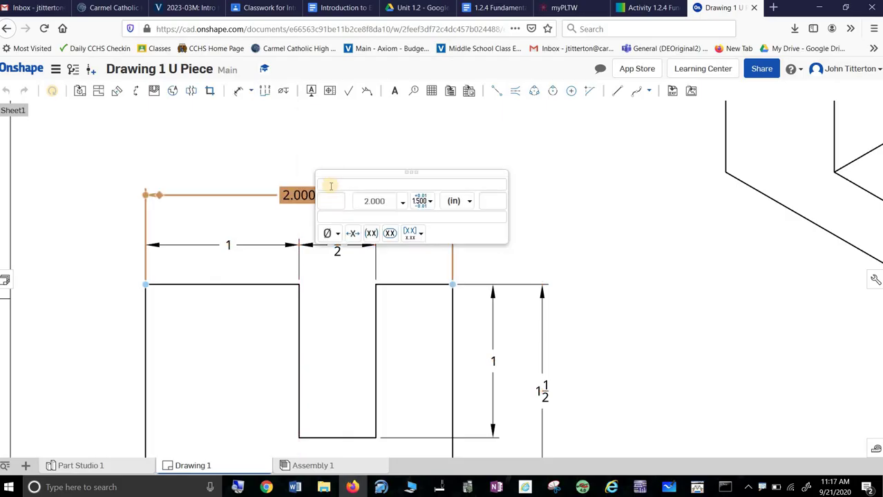
left_click(466, 202)
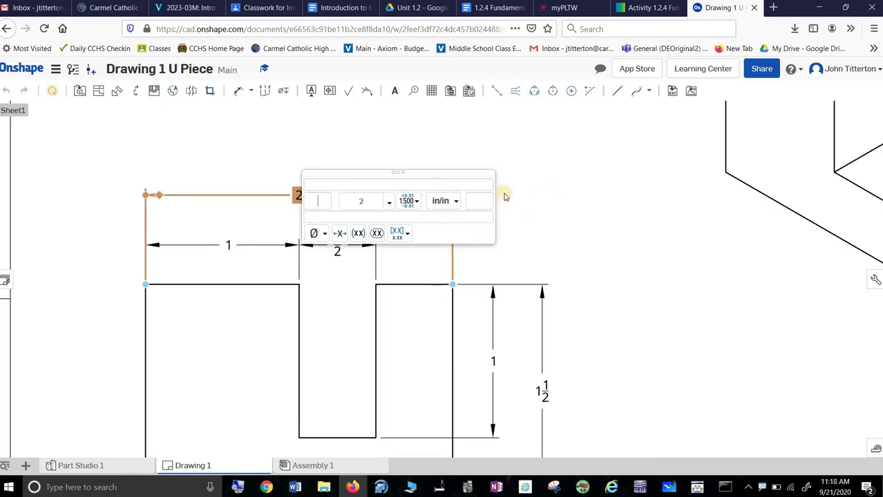
left_click(442, 148)
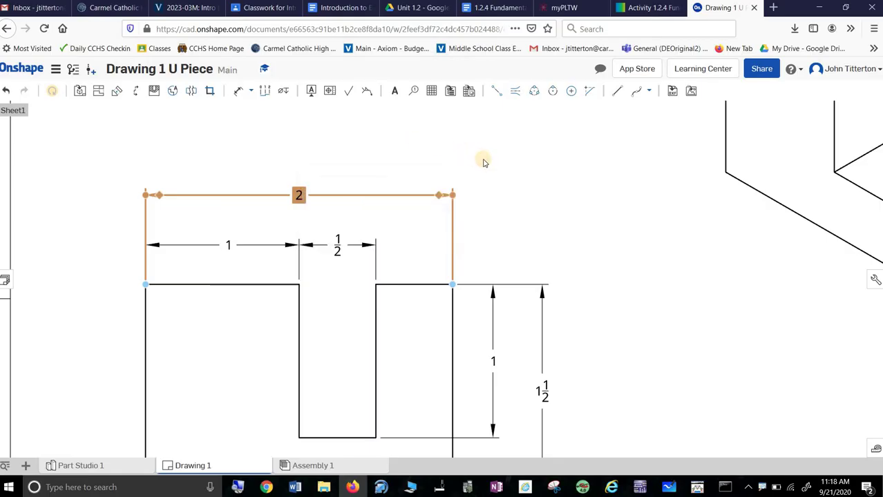
- Return to the documents list and begin a new document named 'Drawing 2 Block with a Hole'
scroll(538, 231, "up", 5)
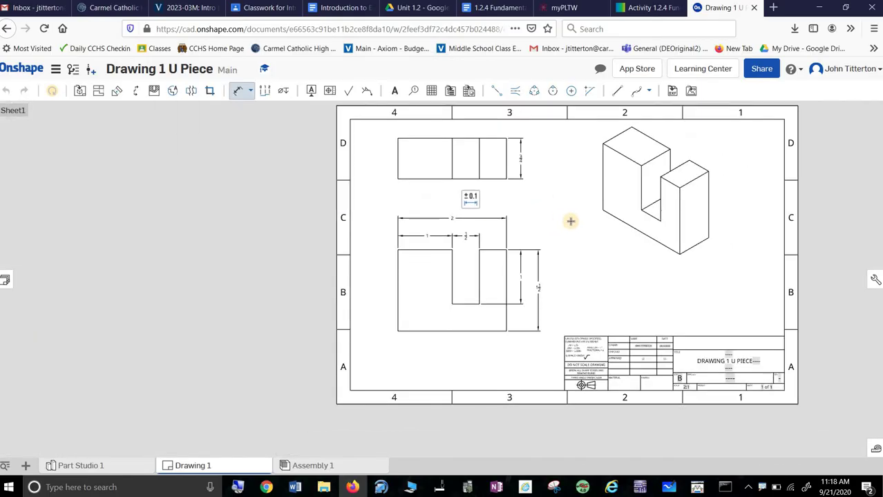
key("f")
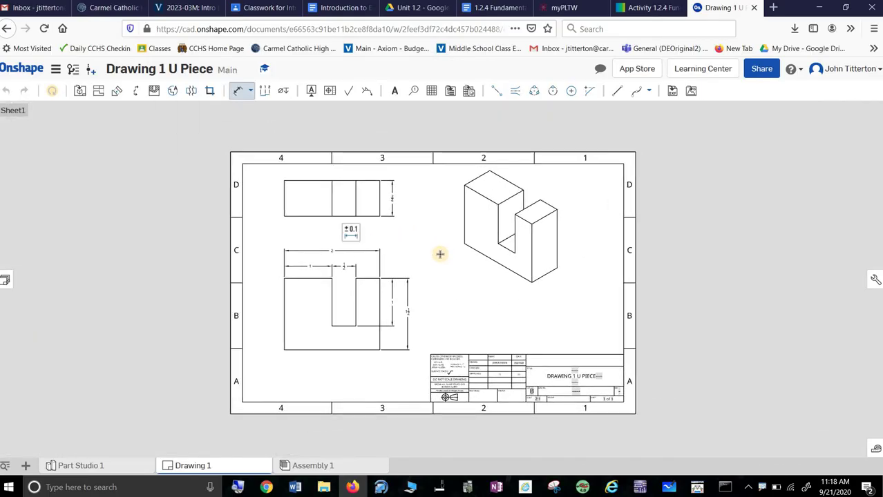
left_click(30, 72)
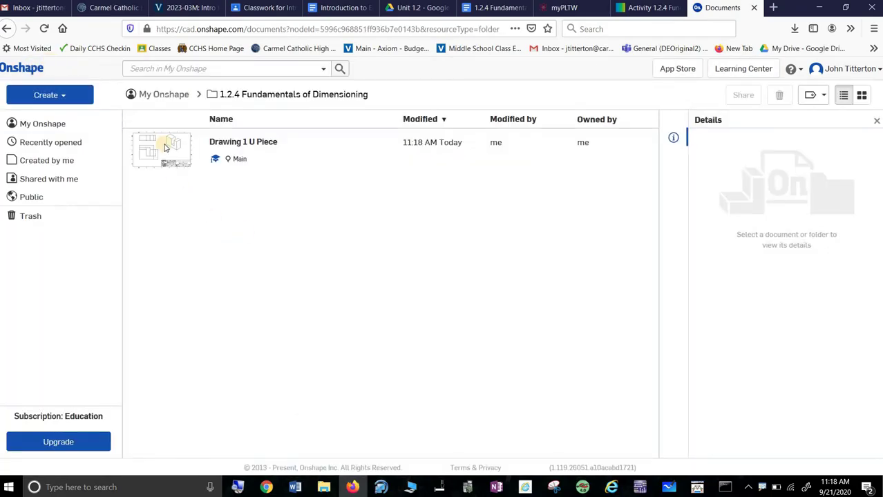
left_click(62, 94)
left_click(55, 116)
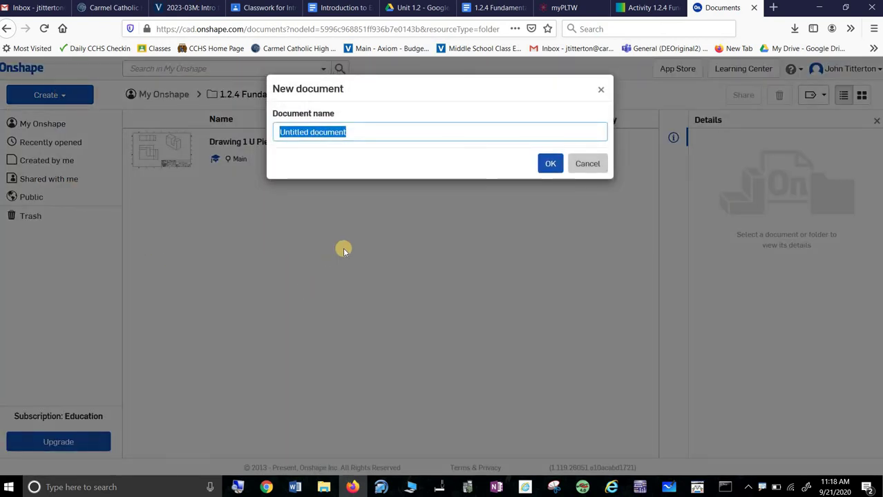
type("drivetr")
key("BackSpace")
key("BackSpace")
key("BackSpace")
key("BackSpace")
key("BackSpace")
key("BackSpace")
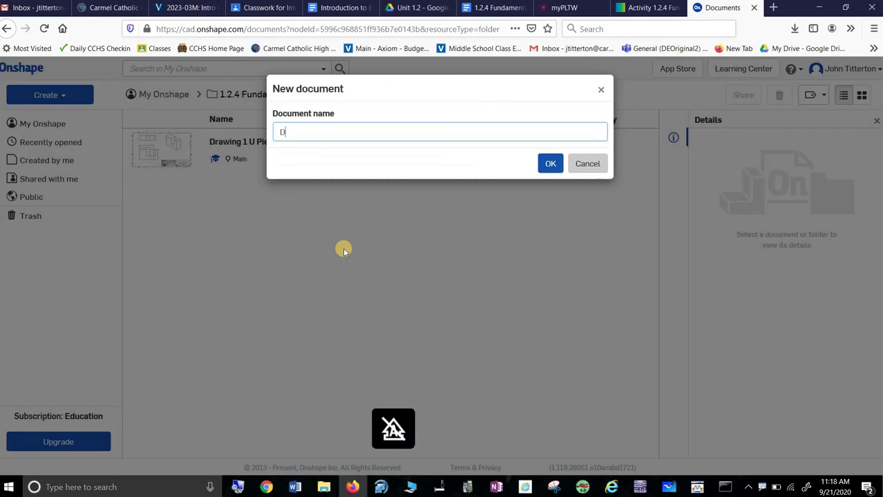
key("BackSpace")
type("Drawing 2")
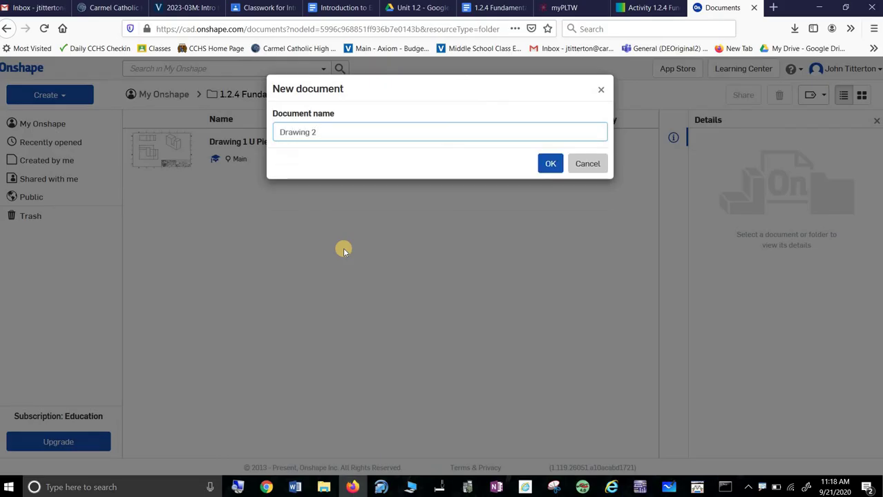
type(" Block with a a ho")
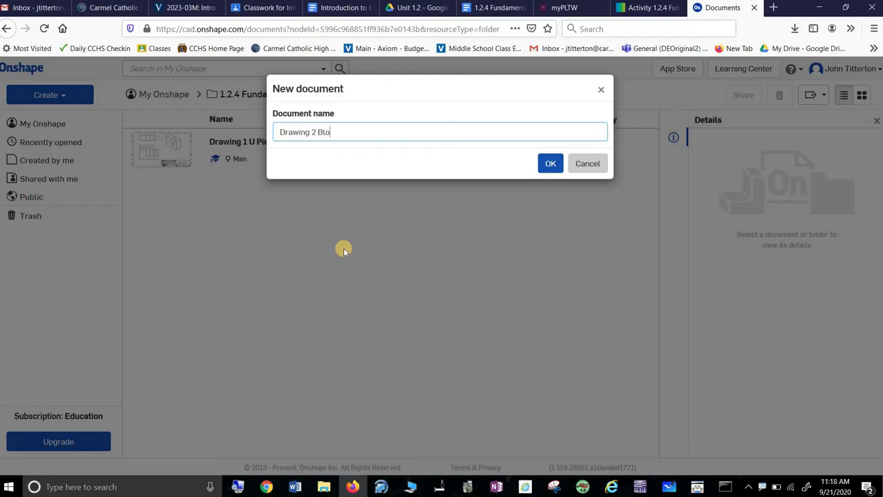
key("BackSpace")
key("BackSpace")
key("BackSpace")
key("BackSpace")
- Finish naming and create the document, then start a sketch on the Front plane viewed head-on
type("Hole")
left_click(548, 163)
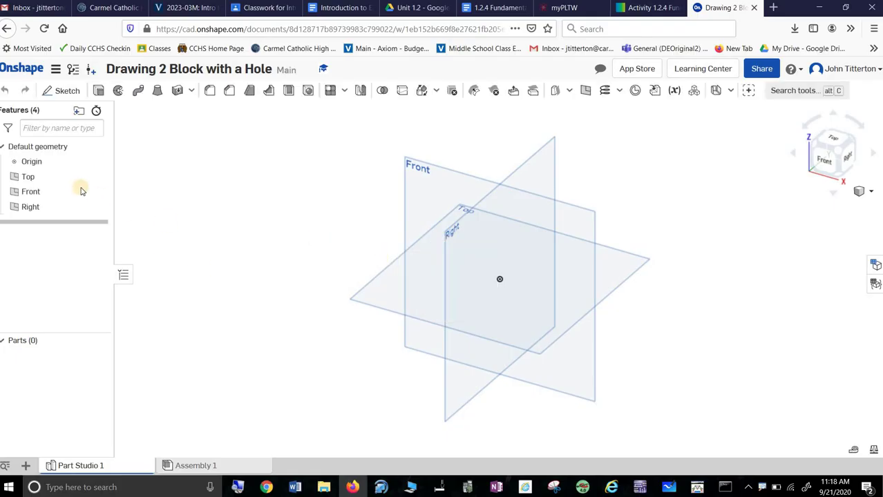
left_click(62, 90)
left_click(427, 172)
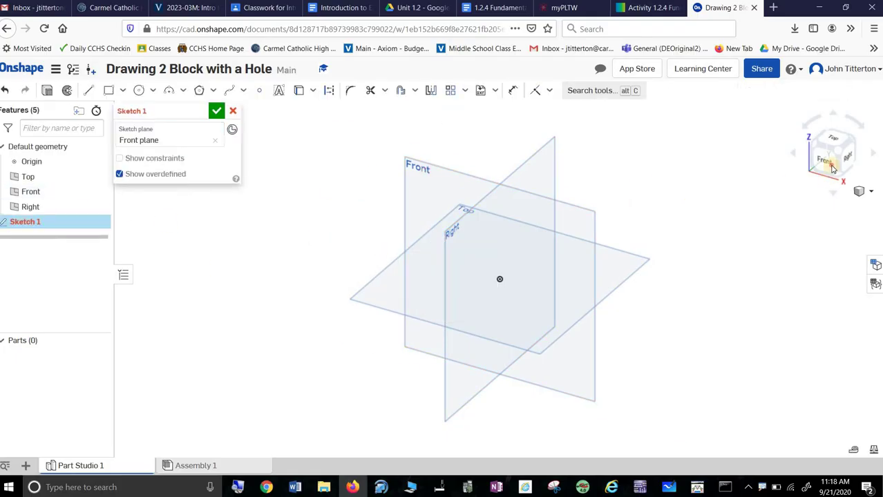
left_click(832, 169)
middle_click_drag(574, 245, 462, 308)
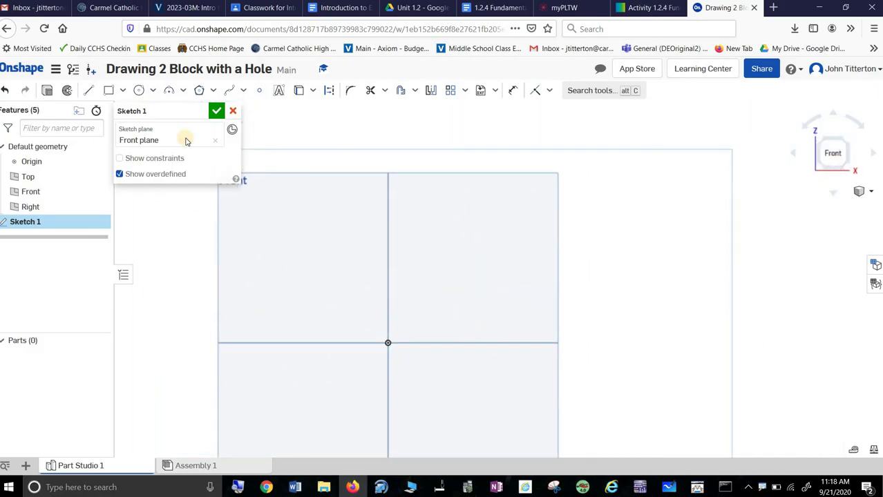
- Draw a rectangle from the origin, 2.5 wide by 2 tall
left_click(108, 90)
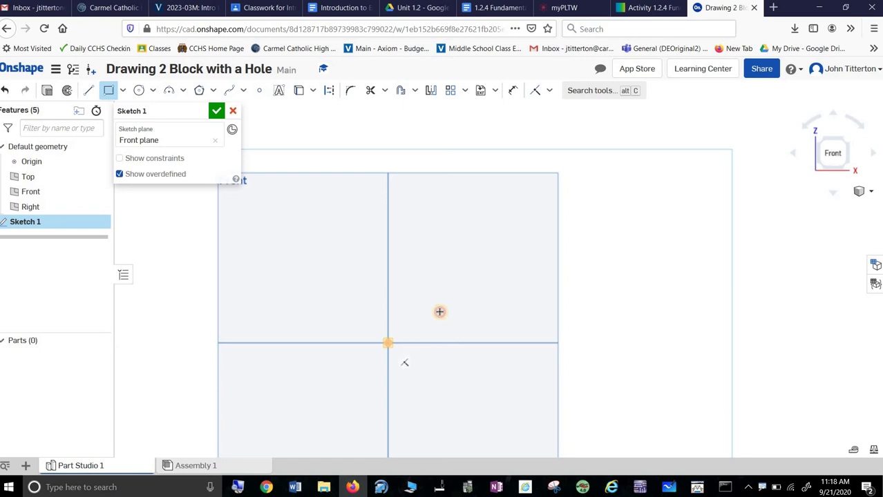
left_click(387, 343)
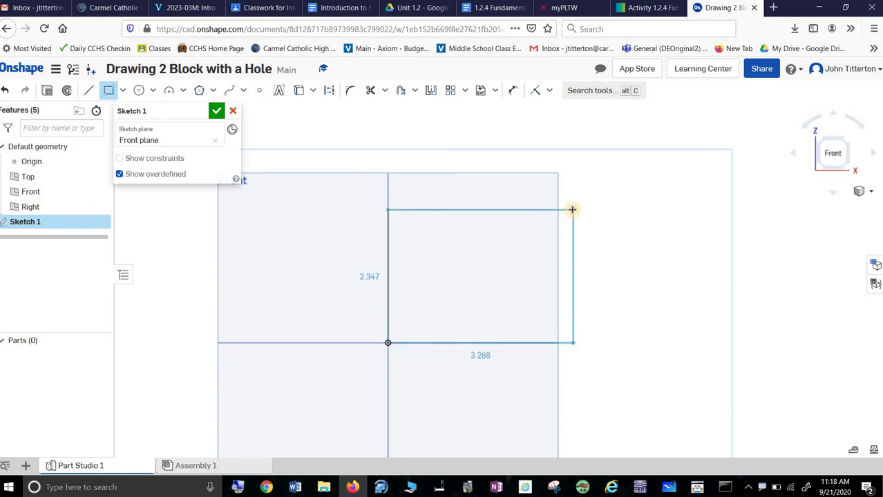
left_click(572, 210)
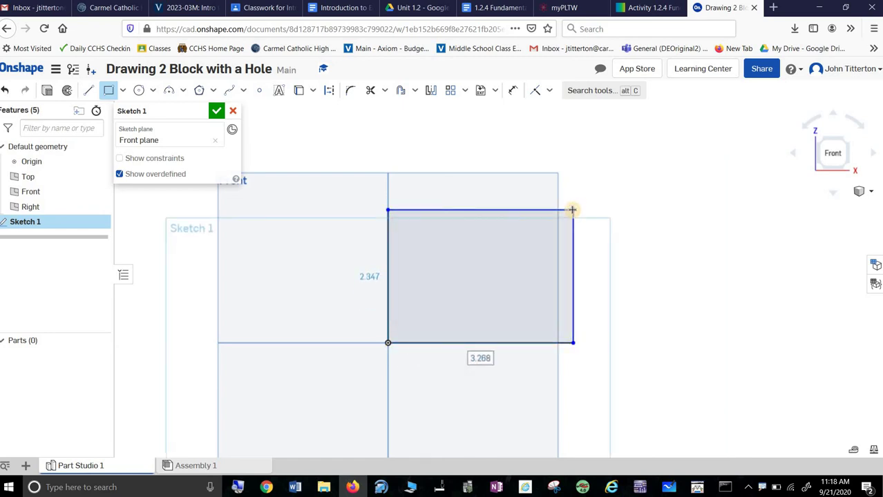
type("2")
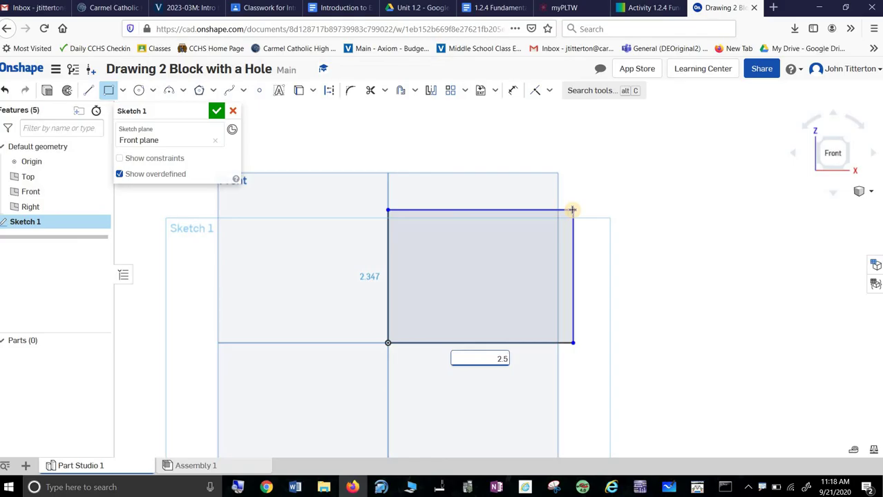
type(".5")
key("Tab")
type("2")
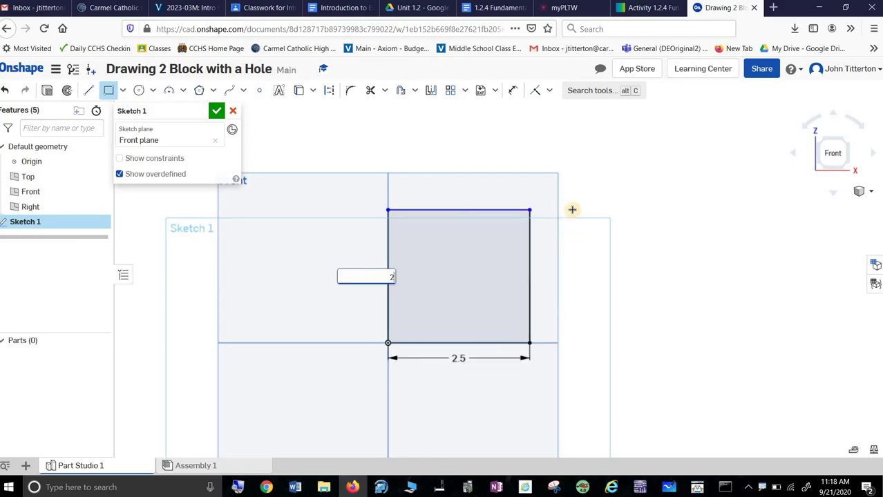
key("Return")
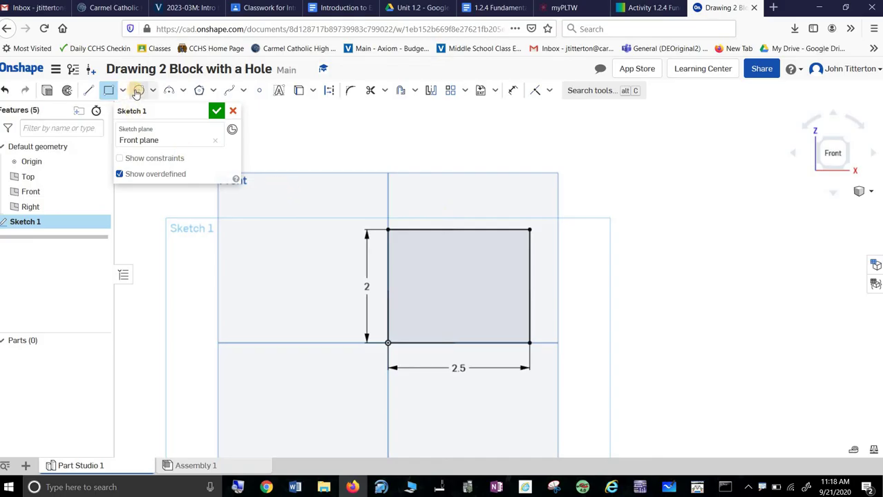
- Draw a 0.75 diameter circle inside the rectangle
left_click(138, 90)
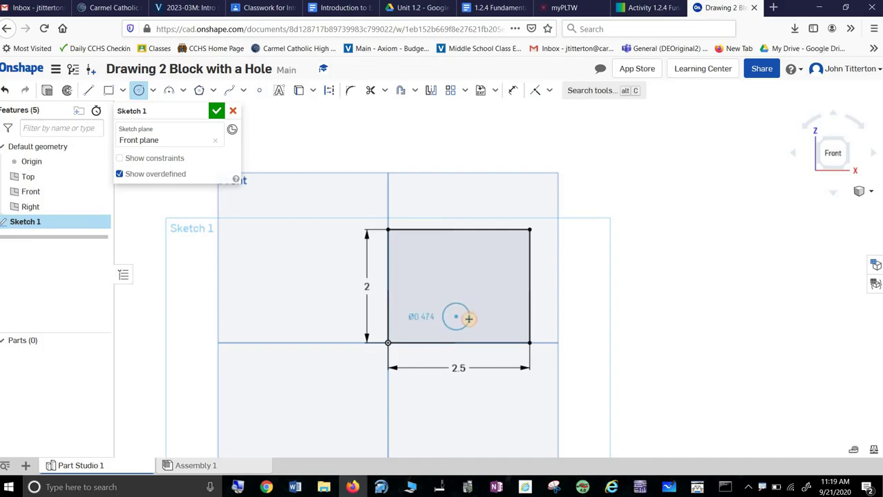
left_click(468, 319)
type("0.75")
key("Return")
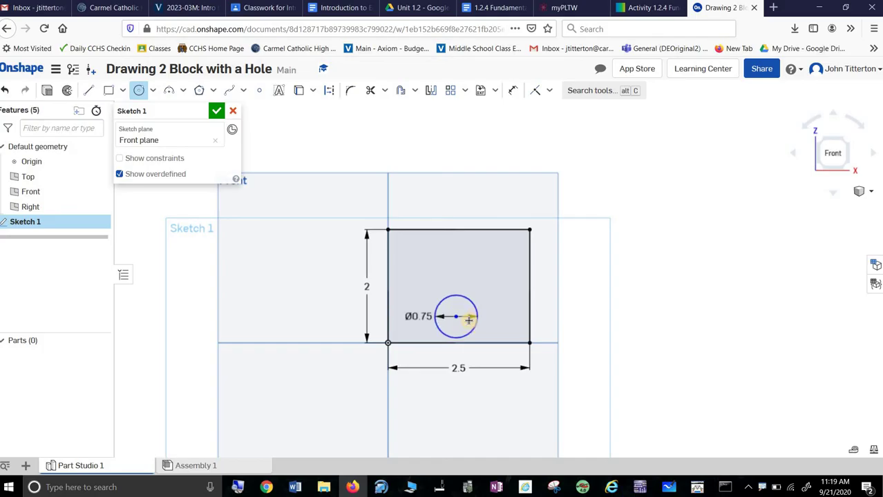
scroll(494, 325, "up", 4)
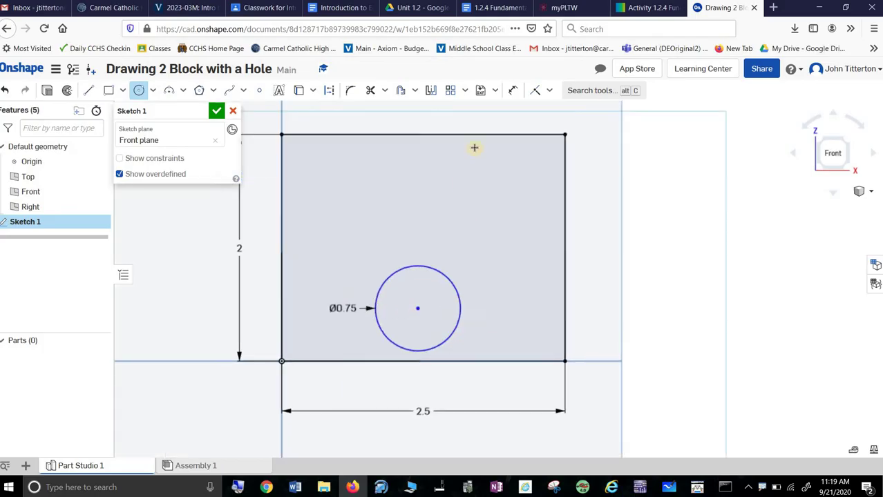
- Dimension the circle centre 0.5 above the bottom edge and 1 from the right edge
key("d")
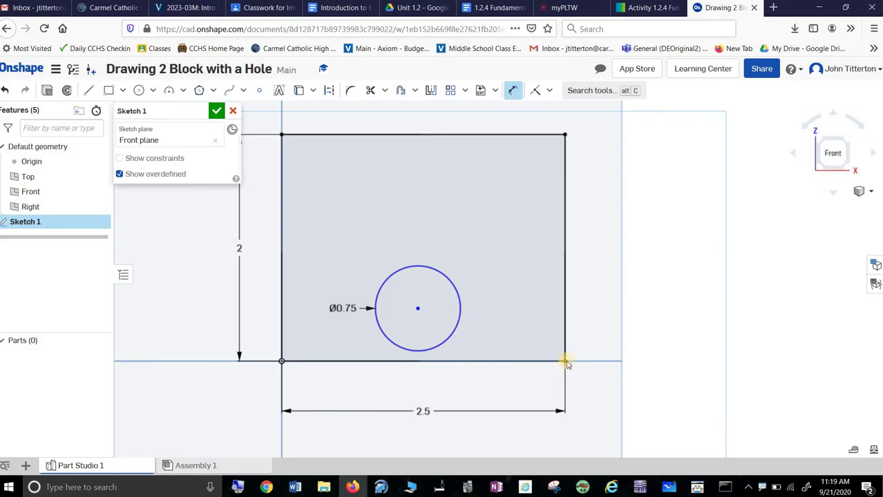
left_click(420, 309)
left_click(565, 360)
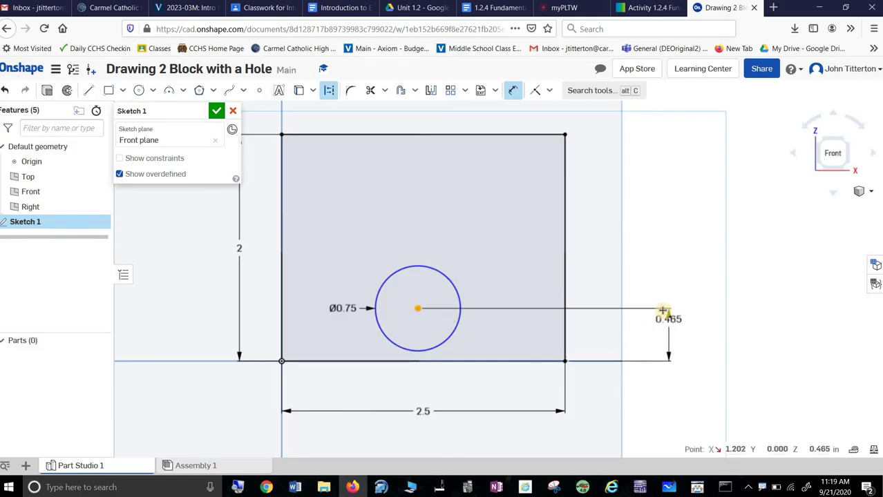
left_click(671, 335)
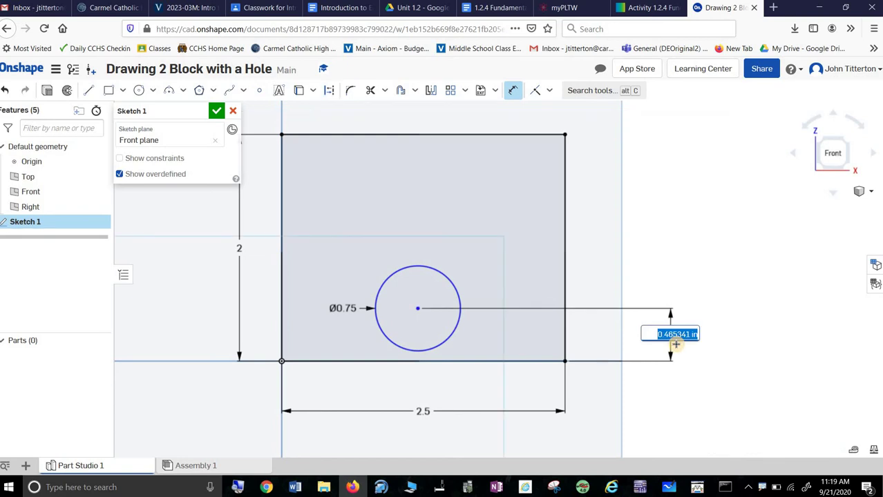
type("0.5")
key("Return")
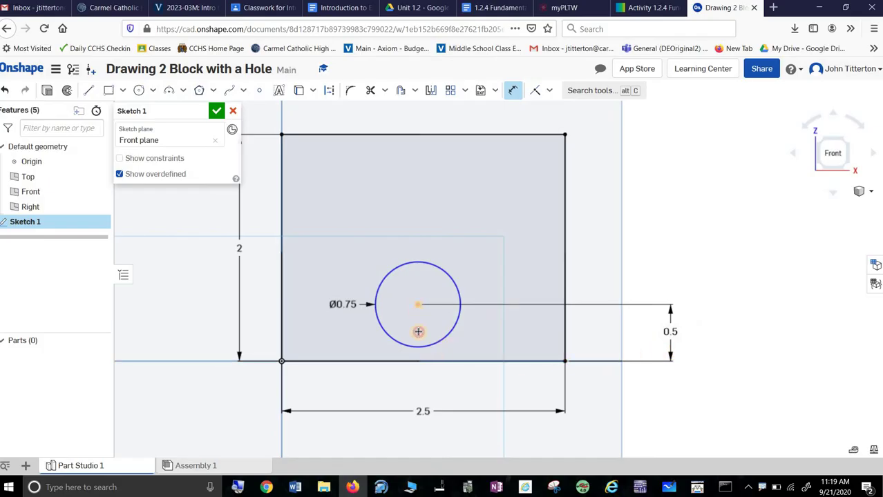
left_click(476, 385)
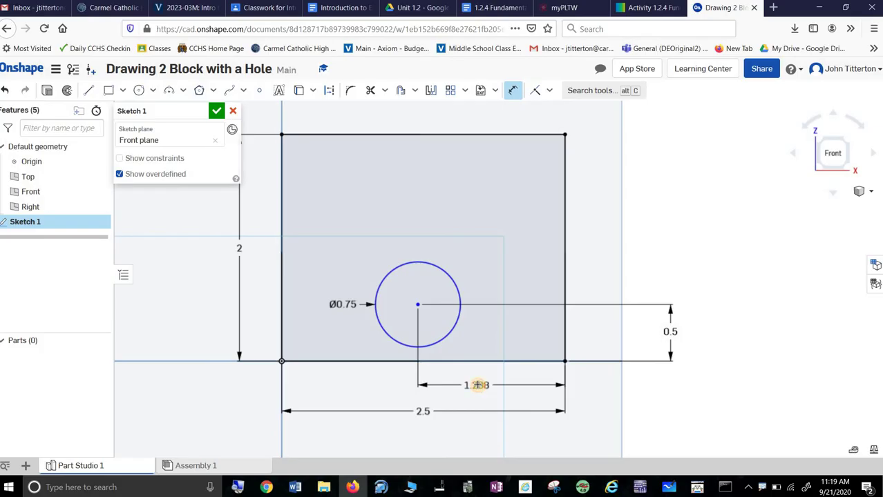
key("BackSpace")
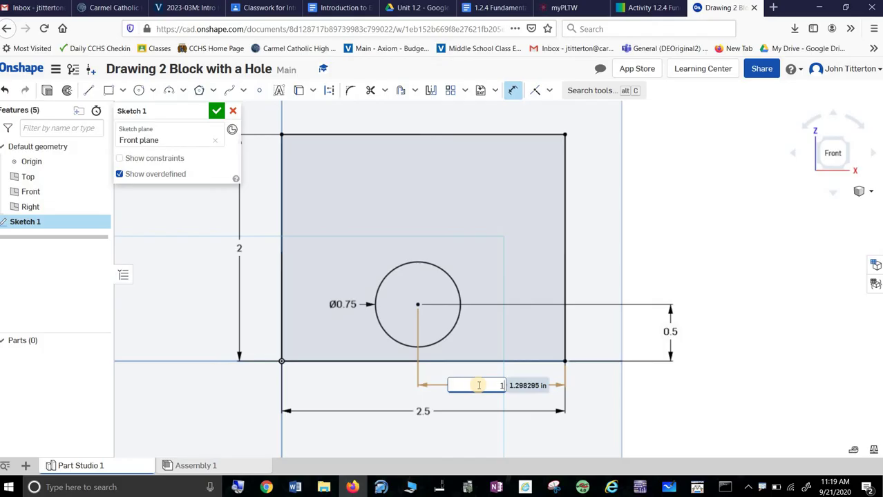
key("Return")
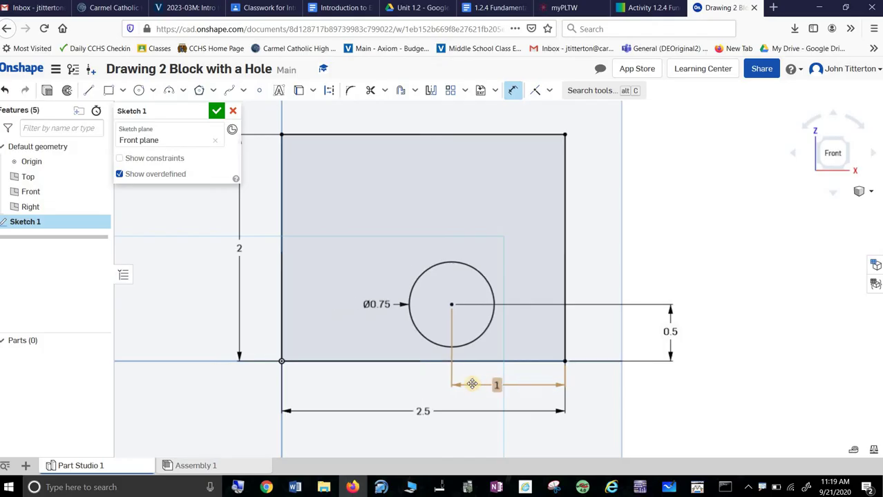
scroll(469, 390, "down", 3)
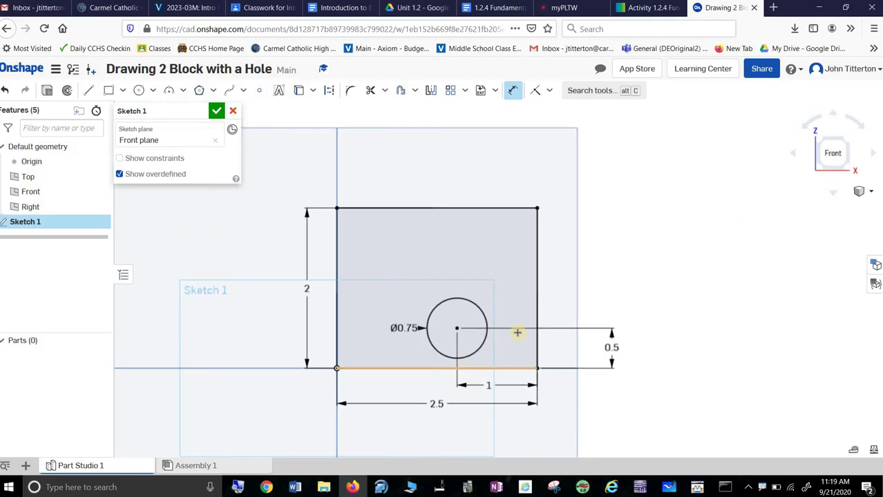
- Accept the sketch, switch to isometric, and hide the Top, Front and Right planes
left_click(216, 111)
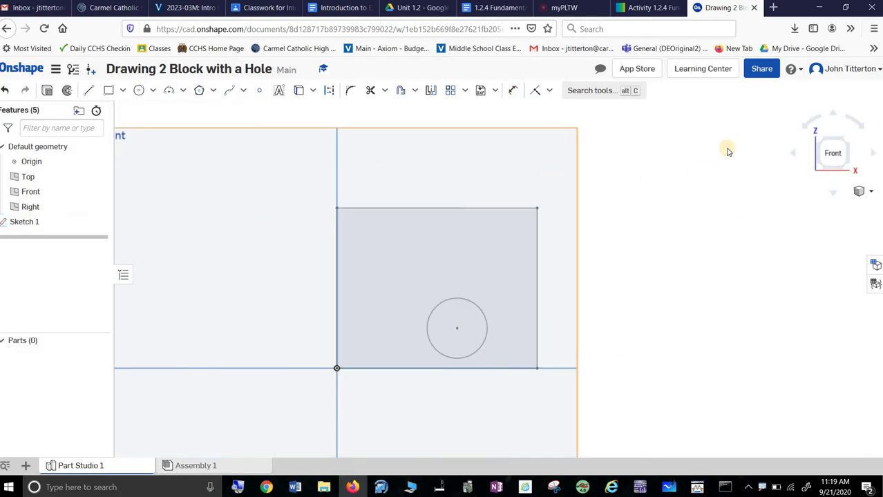
left_click(846, 142)
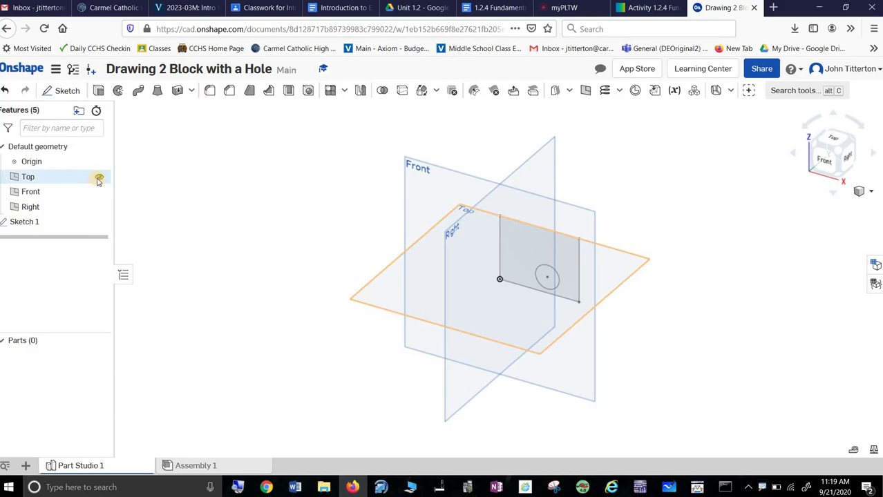
left_click(98, 176)
left_click(98, 192)
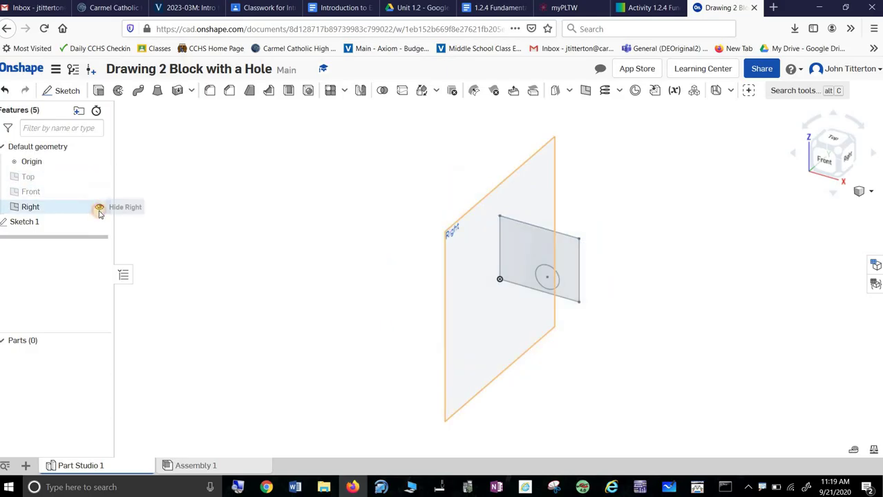
left_click(98, 206)
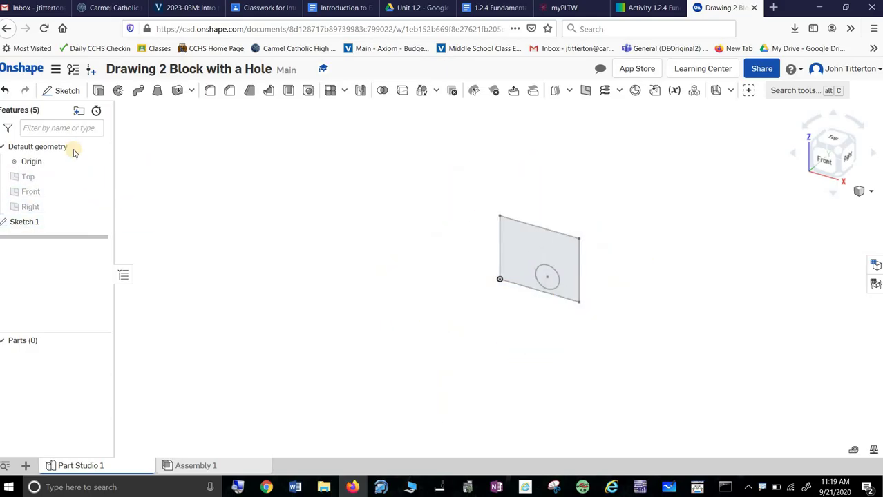
- Extrude the sketch region 1.5 in deep into Part 1
left_click(98, 91)
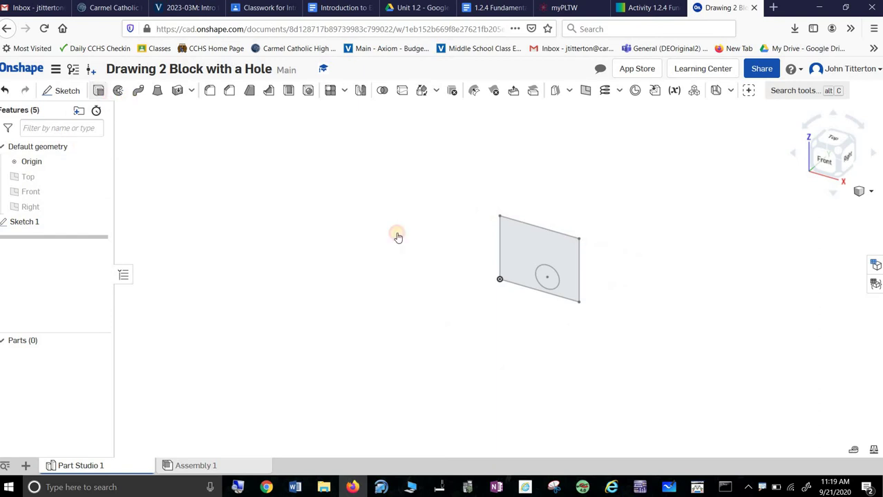
left_click(555, 258)
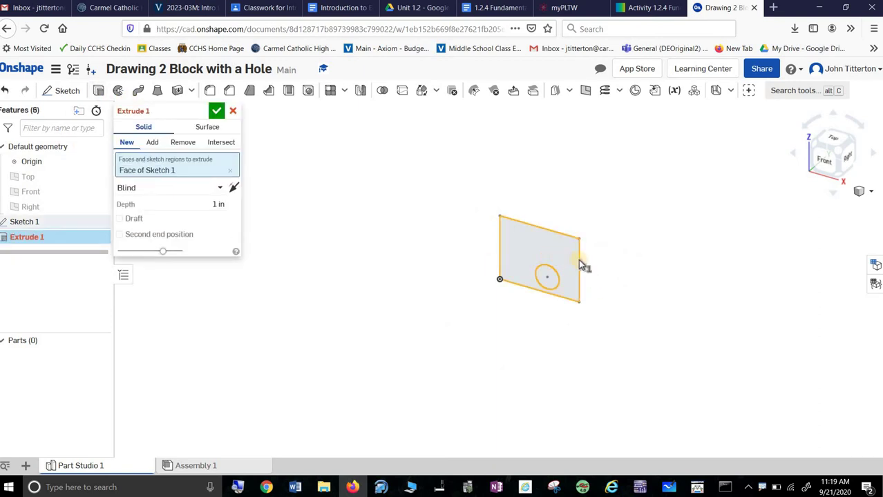
left_click(198, 200)
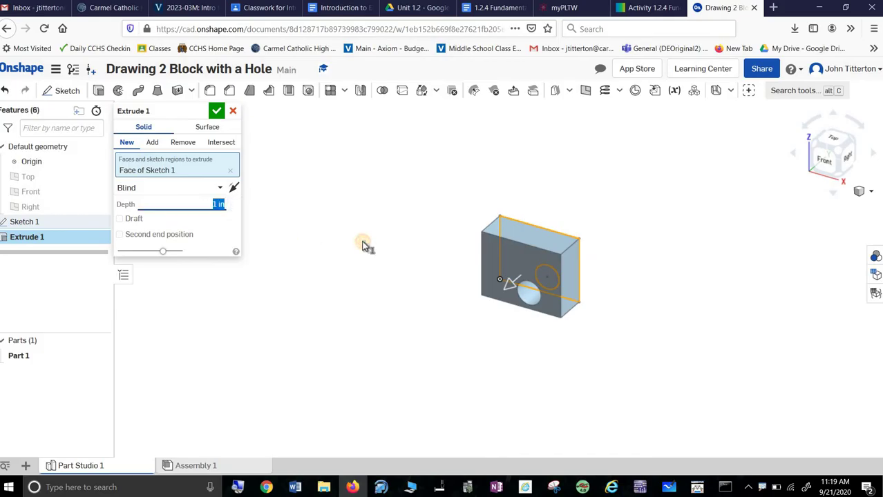
key("Return")
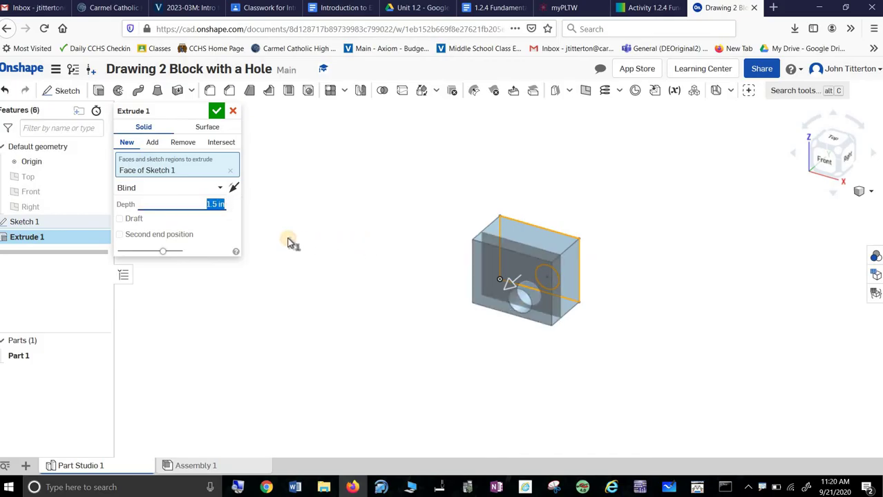
left_click(217, 112)
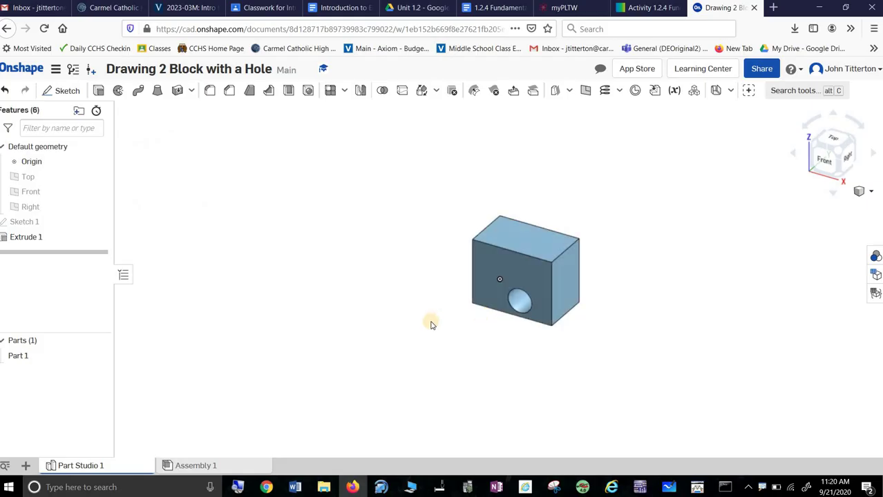
- Create Drawing 1 from the ANSI_B_INCH template with no views
key("f")
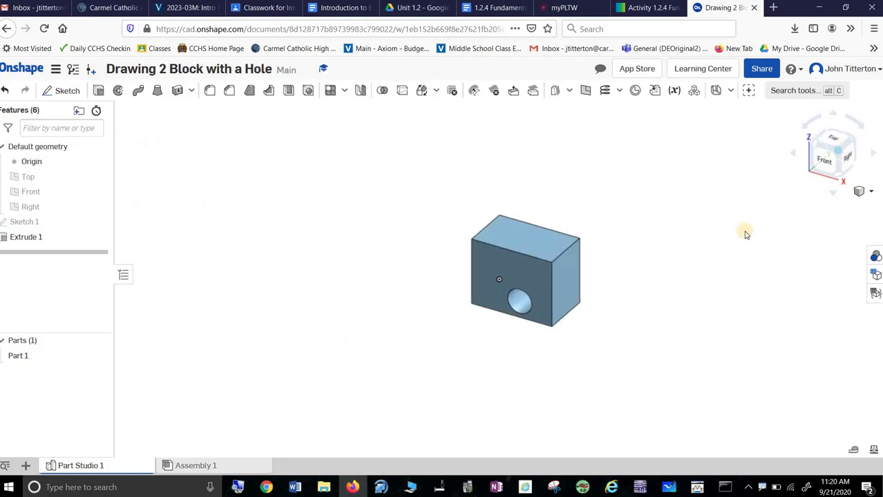
left_click(25, 467)
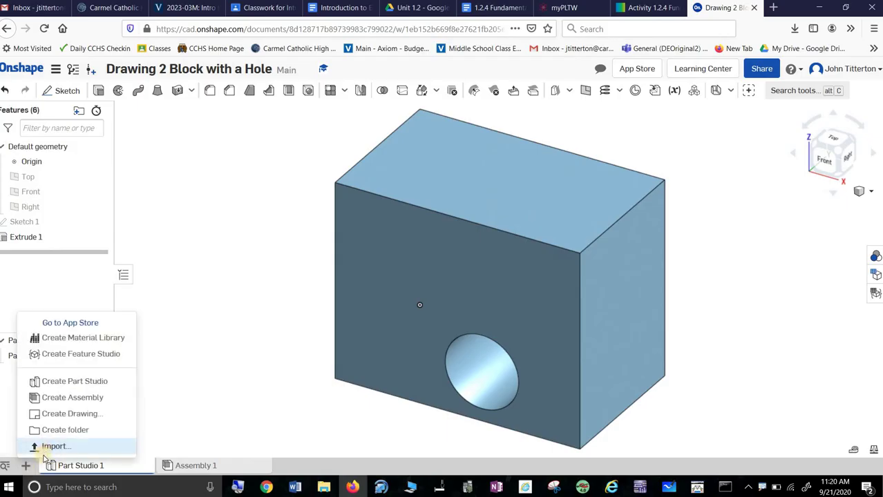
left_click(65, 413)
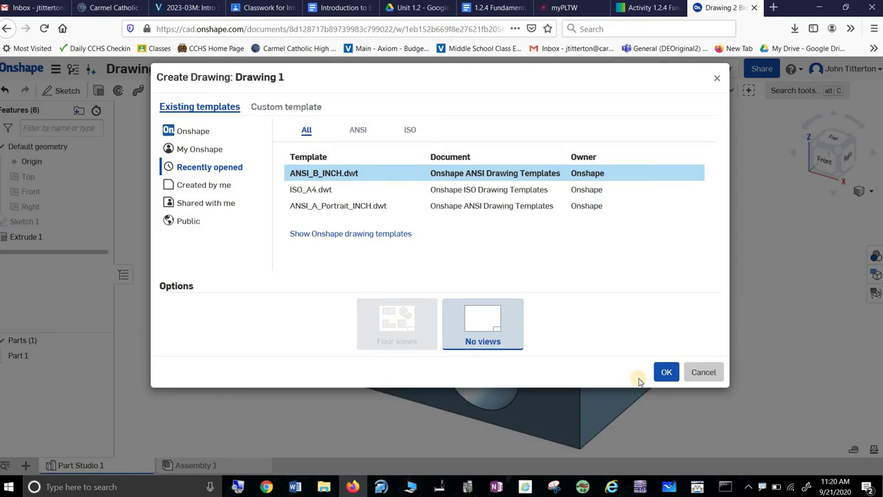
left_click(663, 374)
left_click(664, 373)
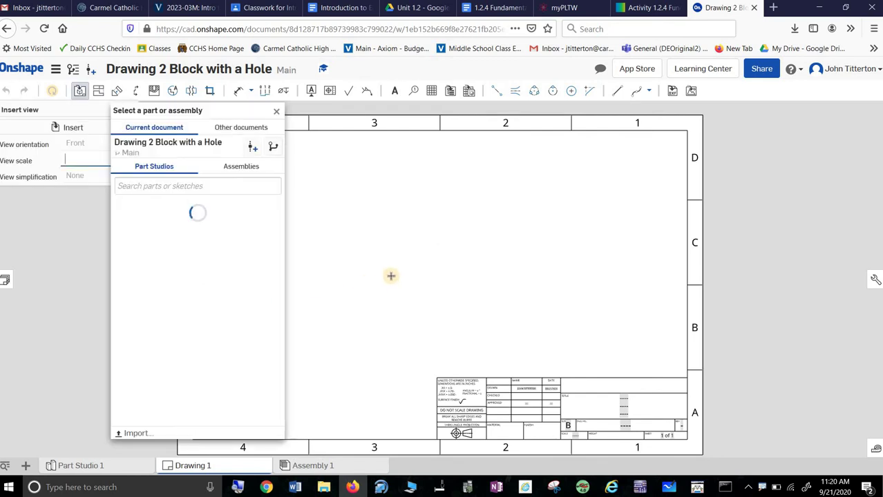
- Place Part 1's front view lower left, a top view above, and an isometric upper right
left_click(223, 257)
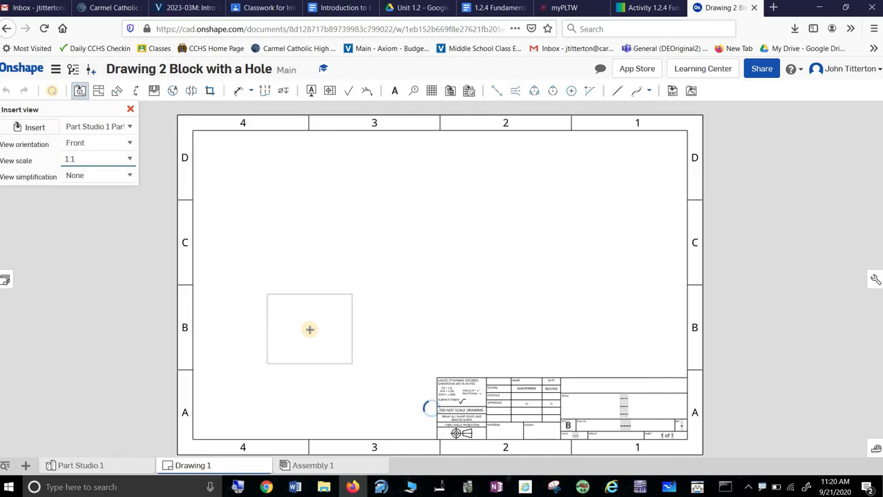
left_click(304, 330)
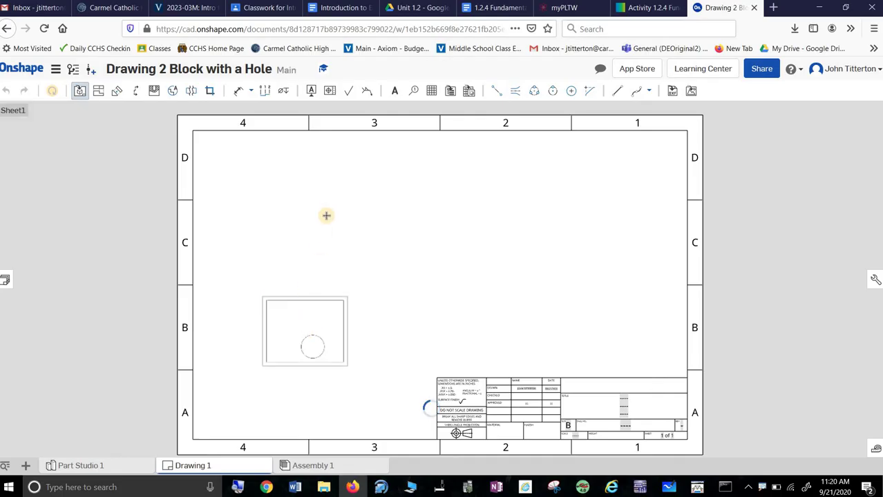
left_click(295, 325)
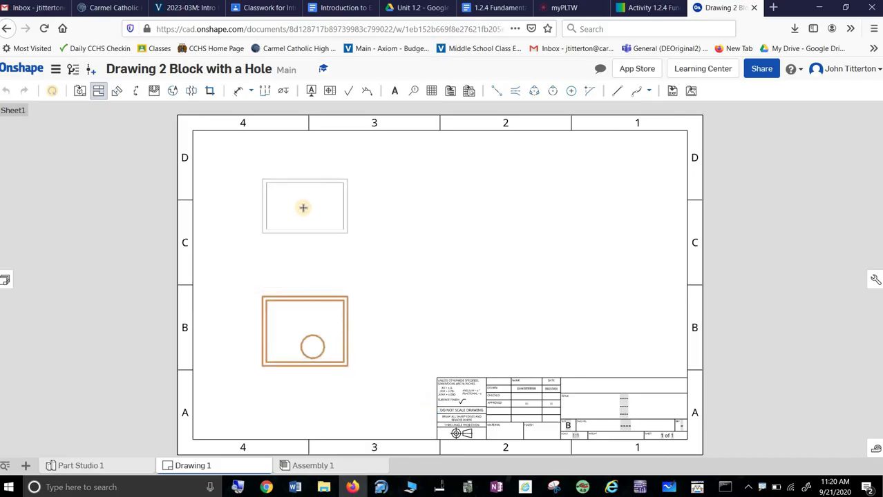
left_click(303, 208)
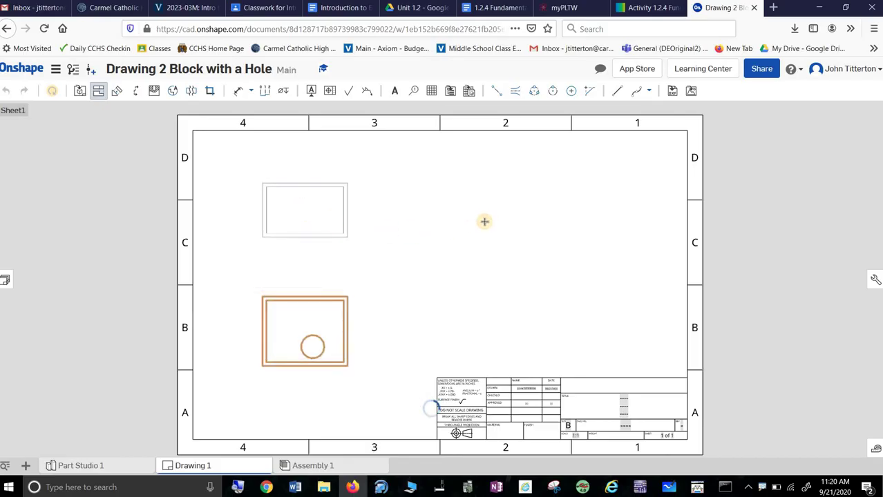
left_click(308, 317)
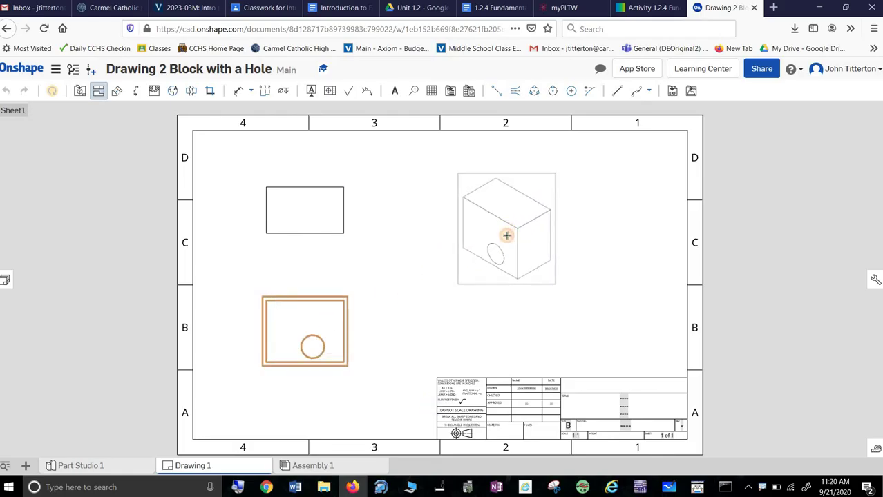
left_click(507, 236)
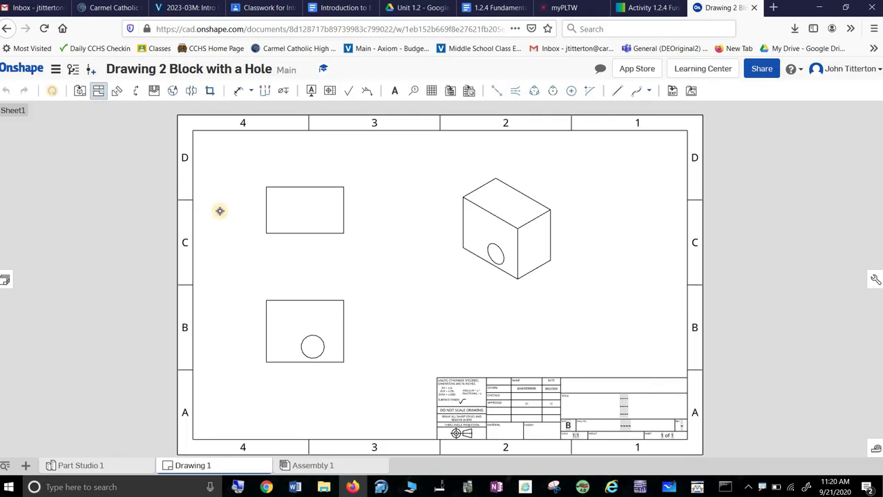
- Show hidden lines in the top view
key("Escape")
right_click(294, 210)
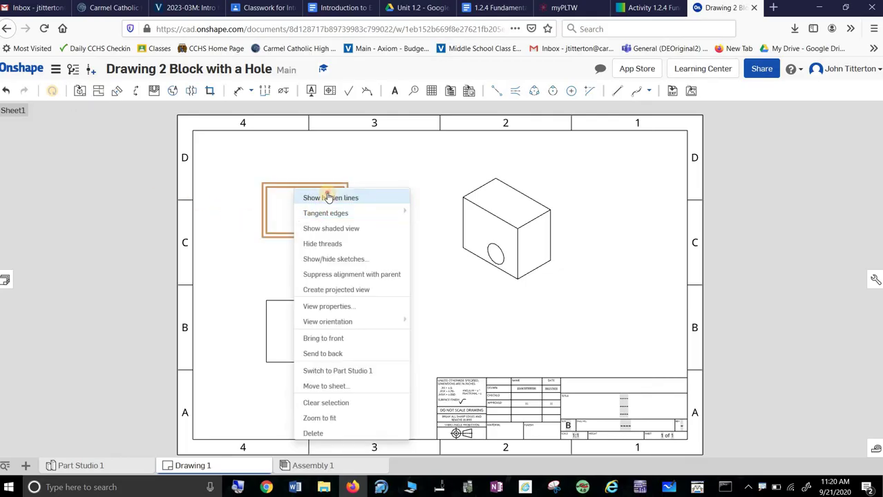
left_click(320, 196)
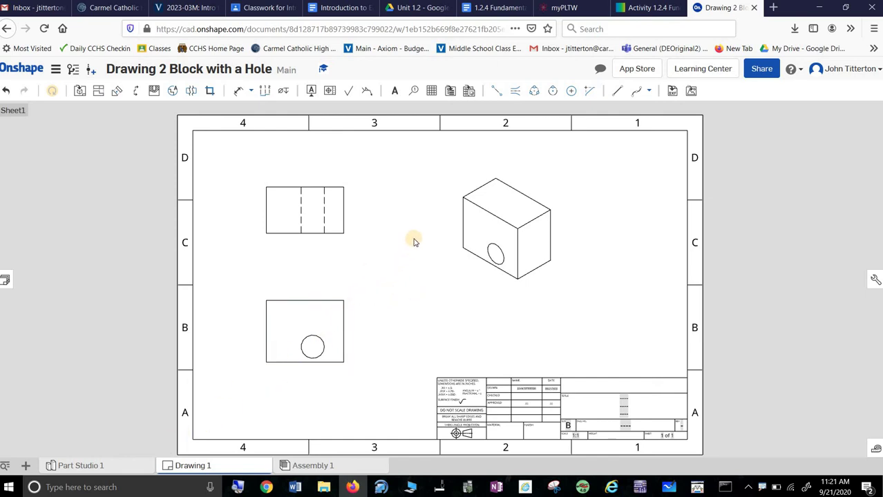
- Draw vertical and horizontal 2-point centerlines across the front view's hole
left_click(515, 92)
scroll(321, 349, "up", 3)
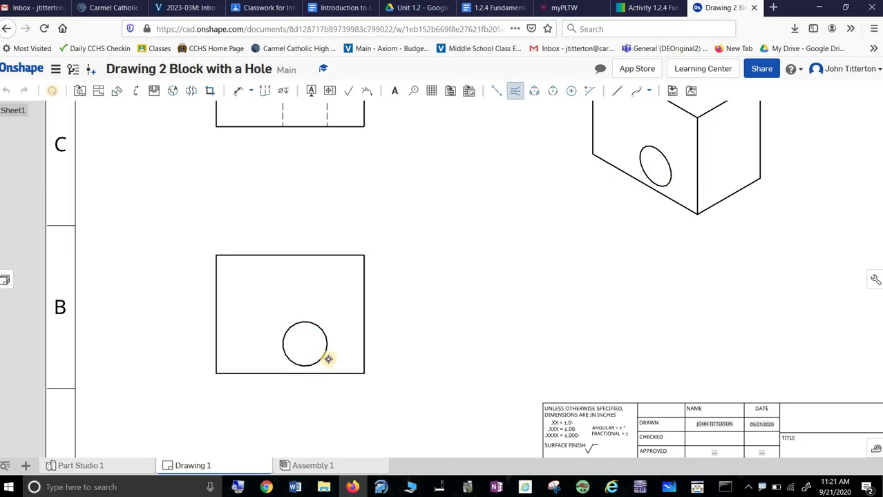
scroll(304, 340, "up", 3)
scroll(304, 338, "up", 2)
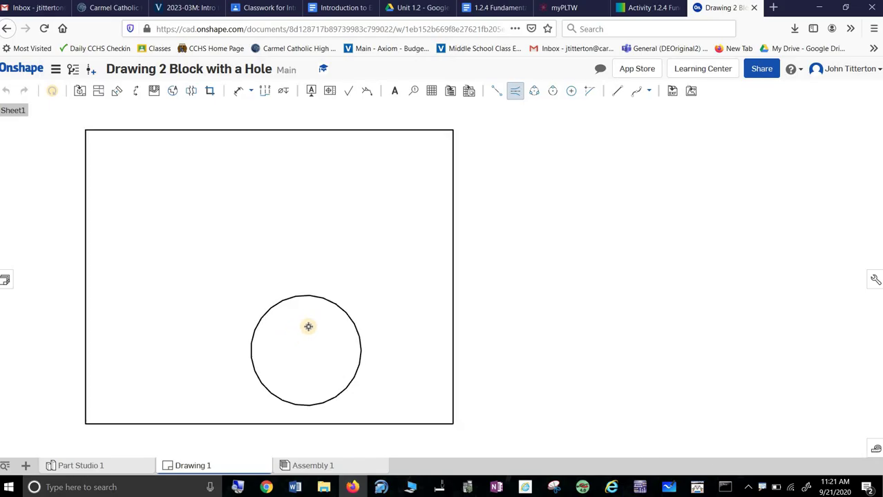
left_click(495, 92)
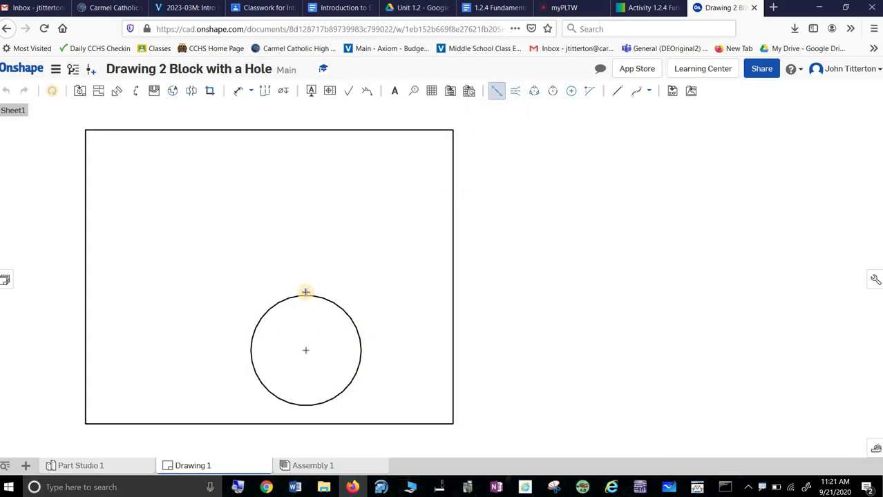
left_click(305, 296)
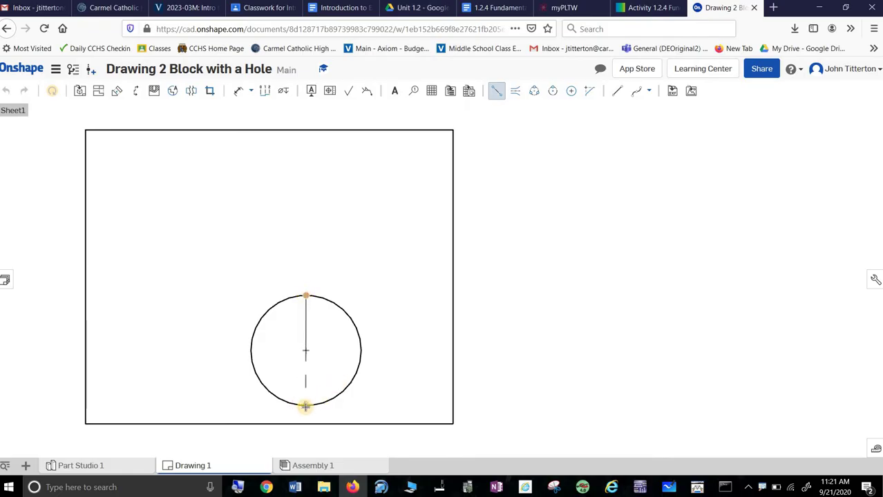
left_click(306, 405)
left_click(361, 349)
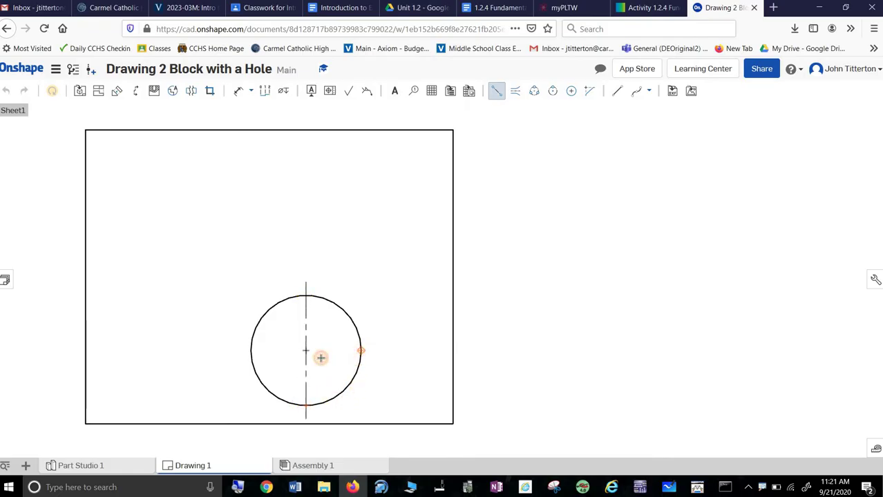
left_click(251, 349)
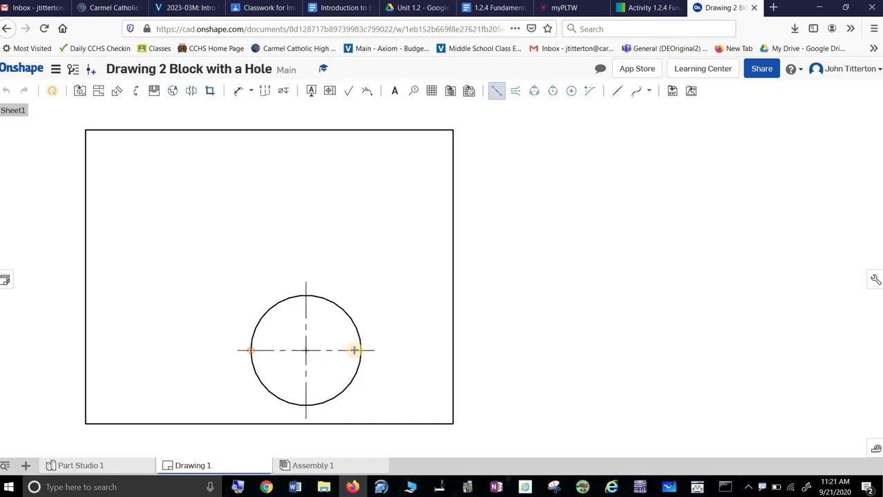
scroll(370, 345, "down", 3)
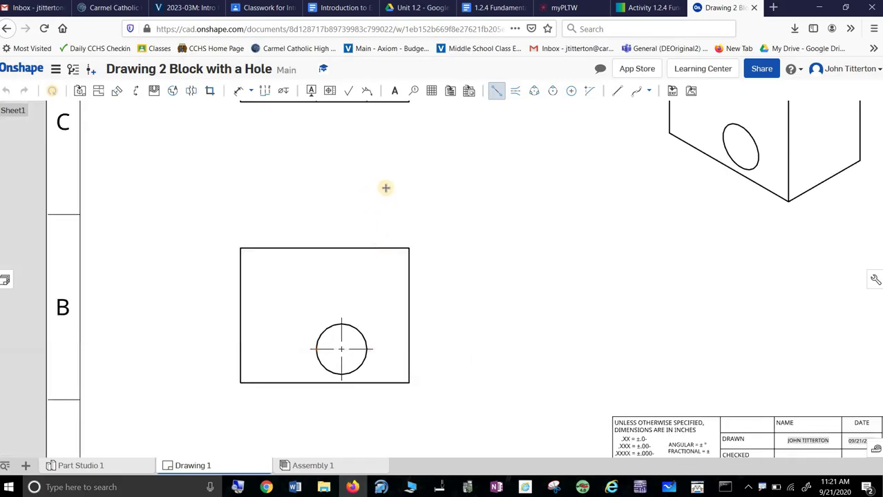
- Add an edge-to-edge centerline between the top view's two hidden hole lines
left_click(515, 91)
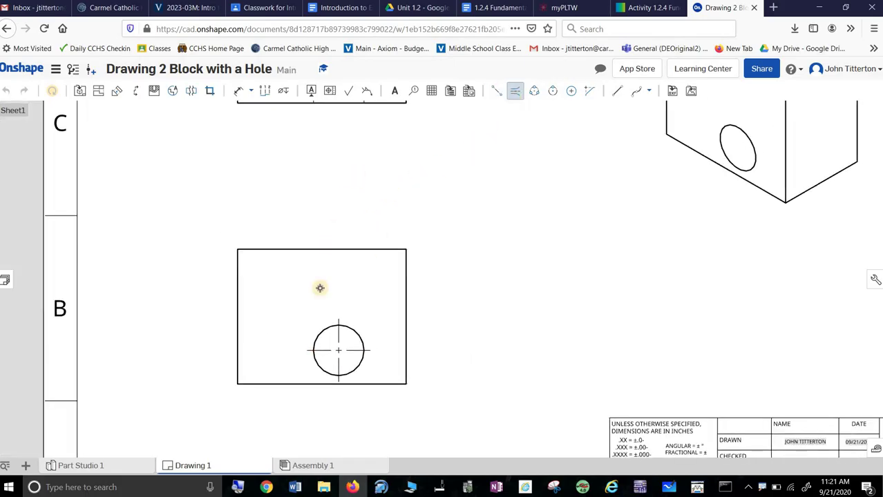
middle_click_drag(331, 138, 292, 314)
left_click(324, 229)
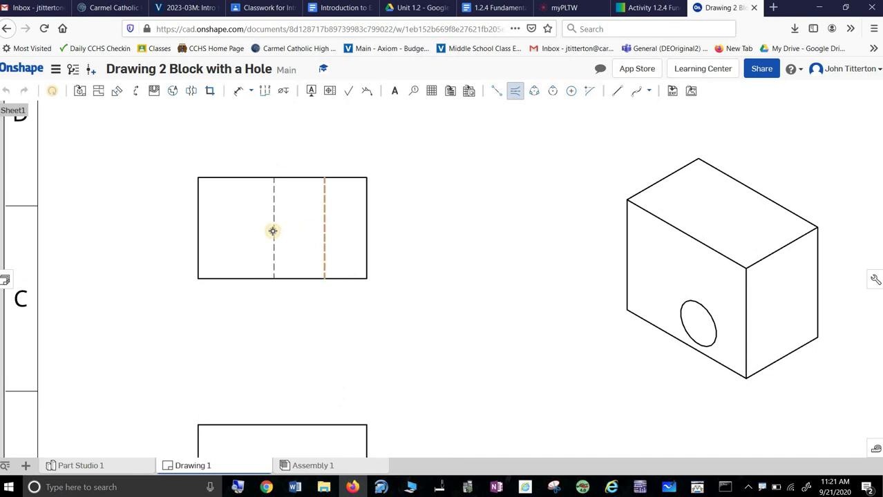
left_click(286, 234)
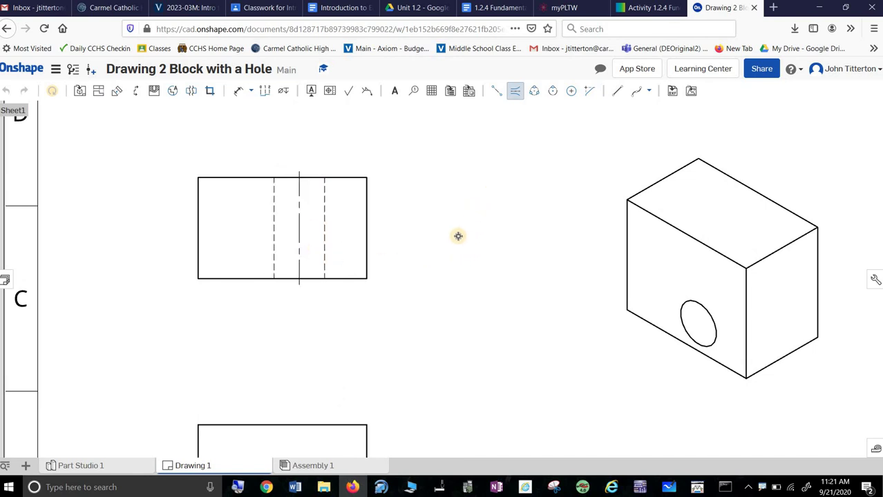
key("Escape")
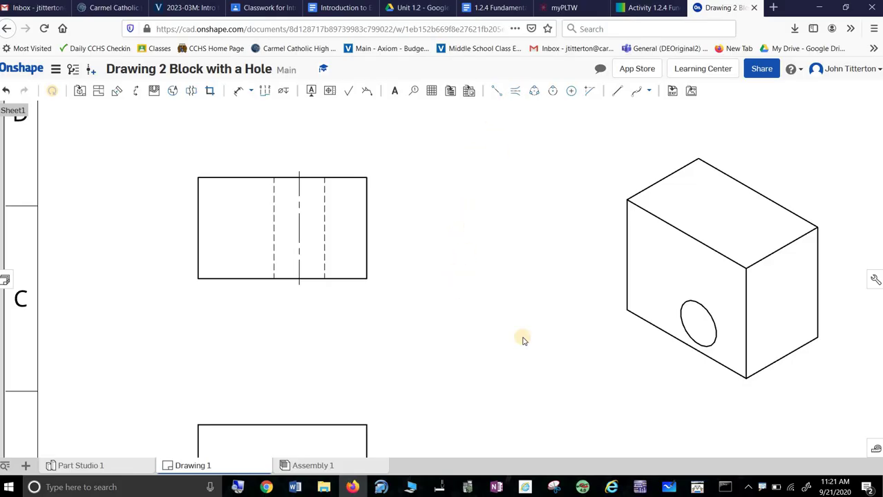
- Dimension the top view's depth to the right and format it as fractional 1 1/2
scroll(546, 352, "down", 3)
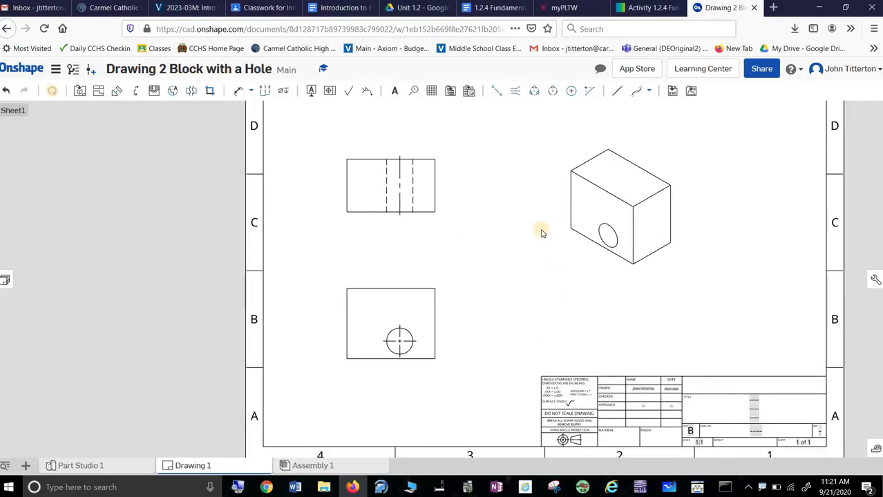
scroll(486, 166, "up", 1)
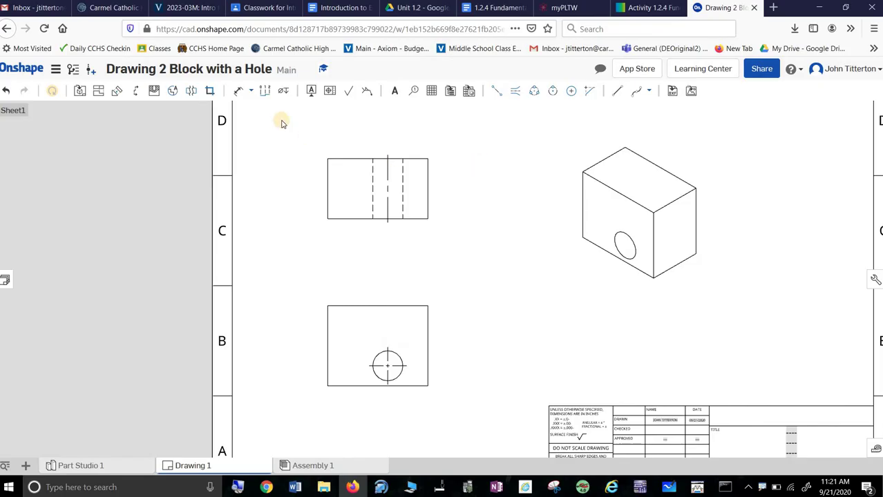
left_click(238, 91)
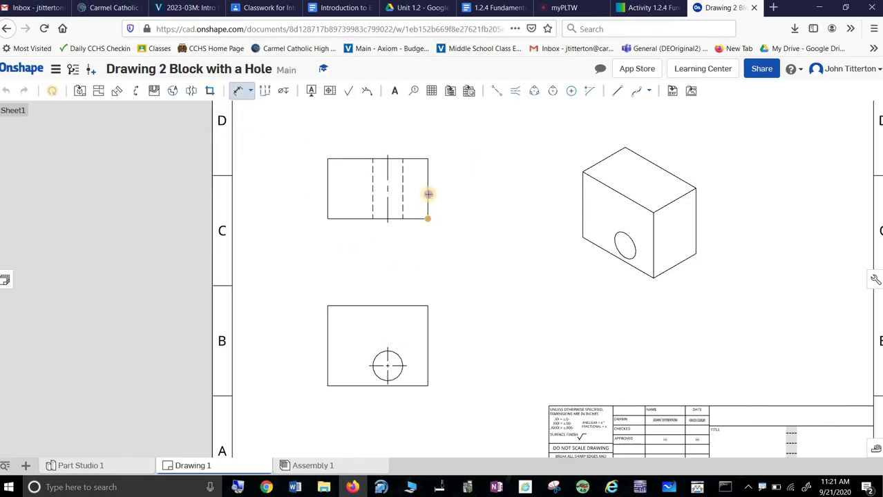
left_click(426, 158)
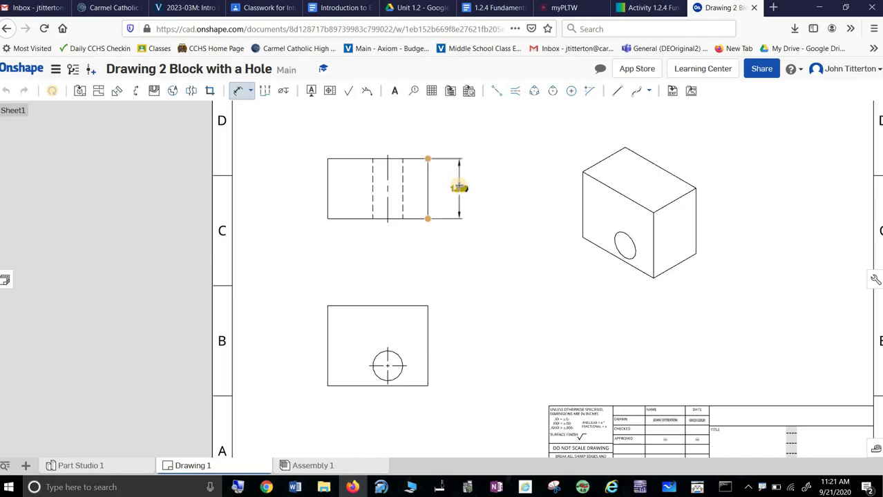
scroll(459, 188, "up", 3)
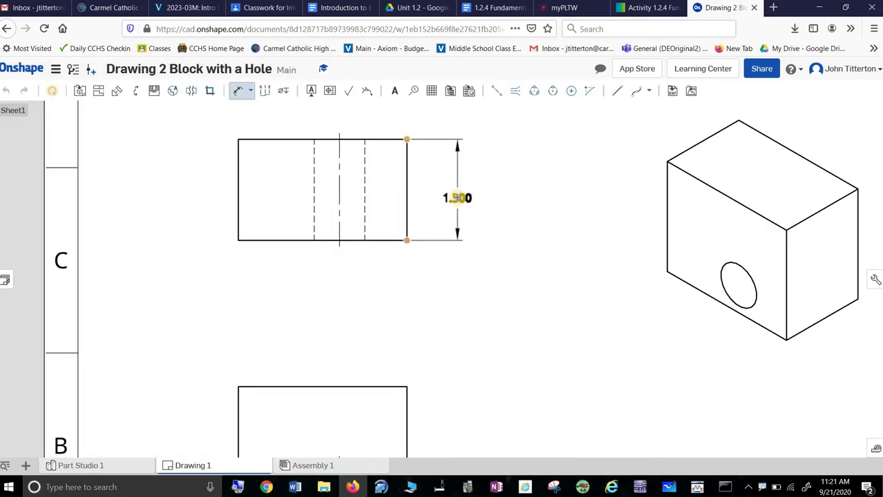
left_click(457, 191)
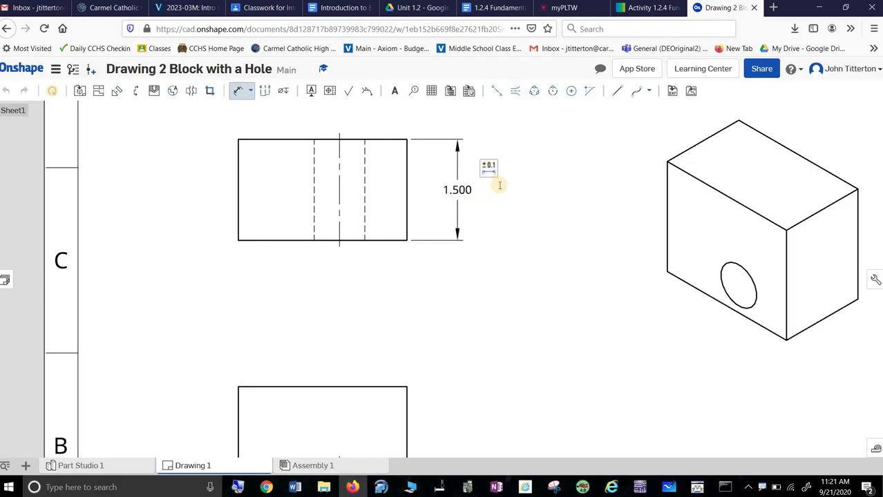
left_click(489, 168)
left_click(615, 196)
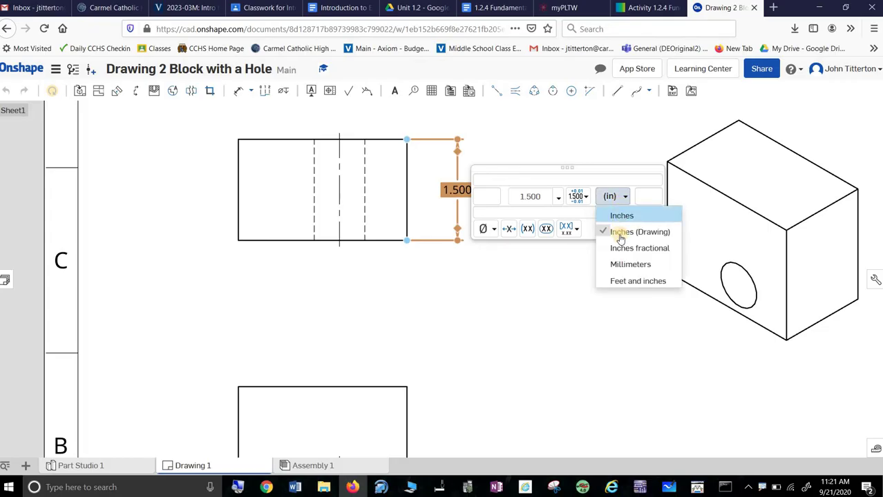
left_click(624, 249)
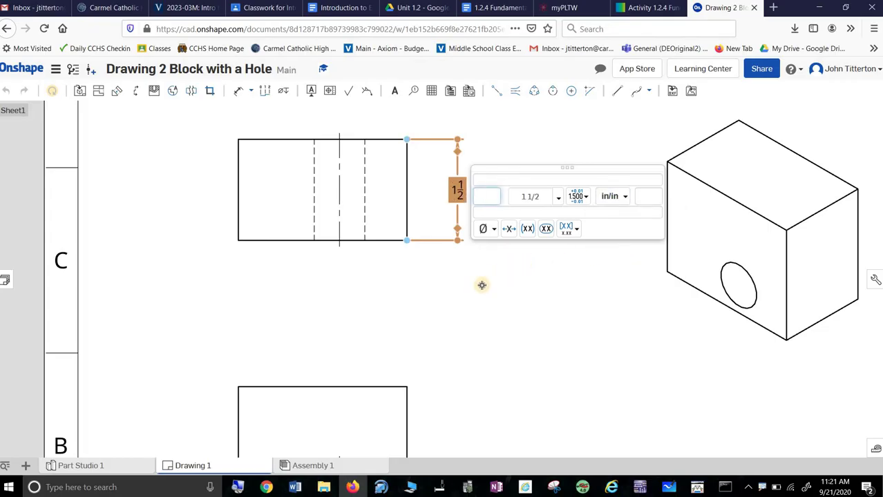
scroll(484, 304, "down", 4)
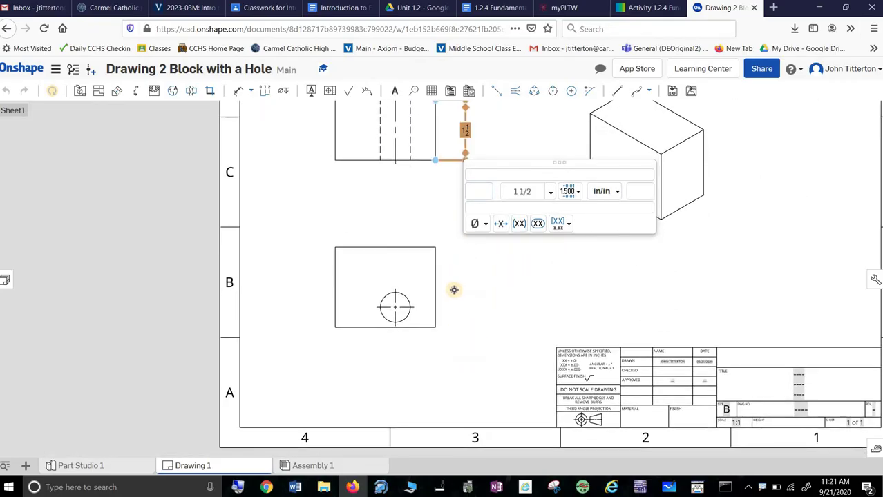
scroll(454, 290, "up", 3)
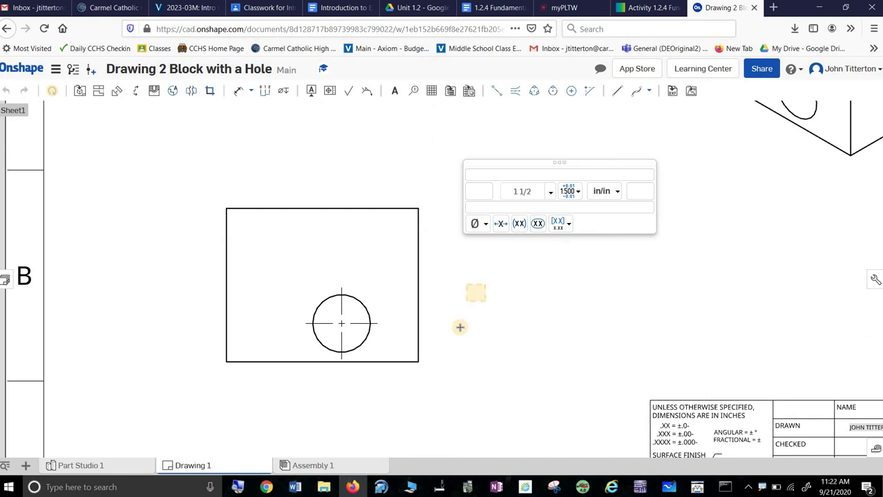
key("Escape")
- Start a new dimension from the front view's top-left corner
scroll(445, 311, "up", 1)
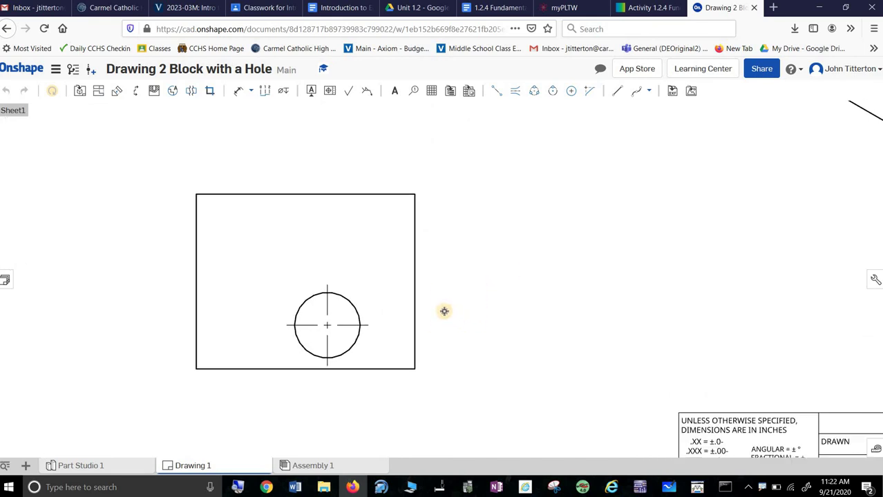
left_click(239, 93)
left_click(197, 195)
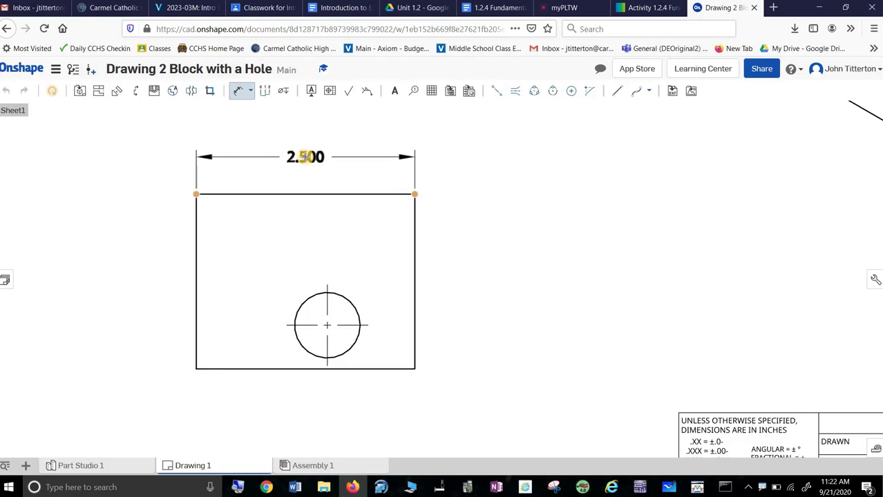
- Place the front view's overall width above it and format it as fractional 2 1/2
left_click(304, 156)
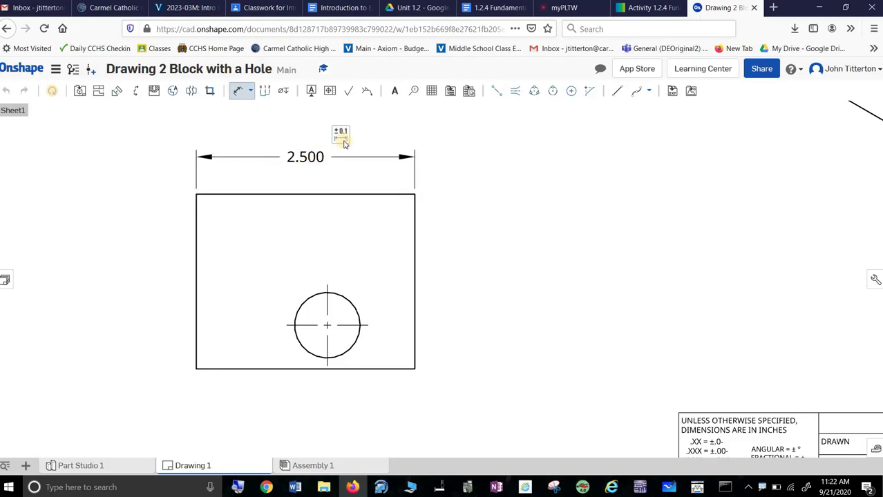
mouse_move(355, 142)
left_click(462, 163)
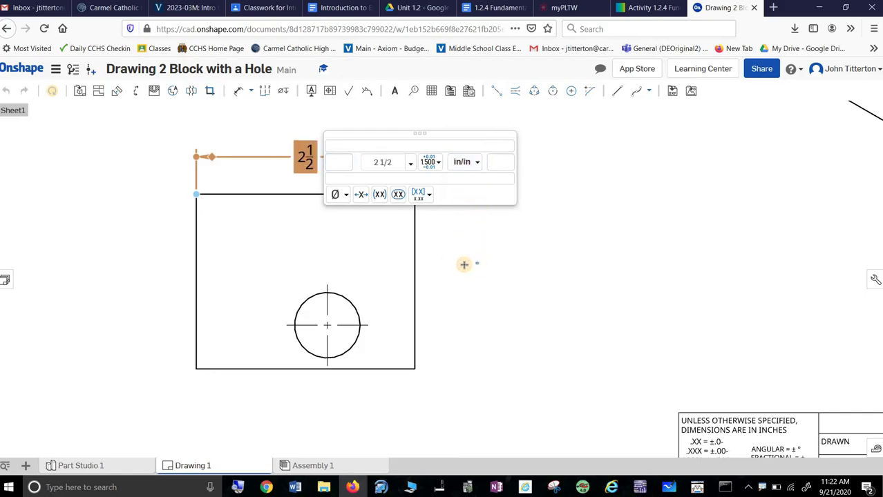
left_click_drag(457, 255, 504, 307)
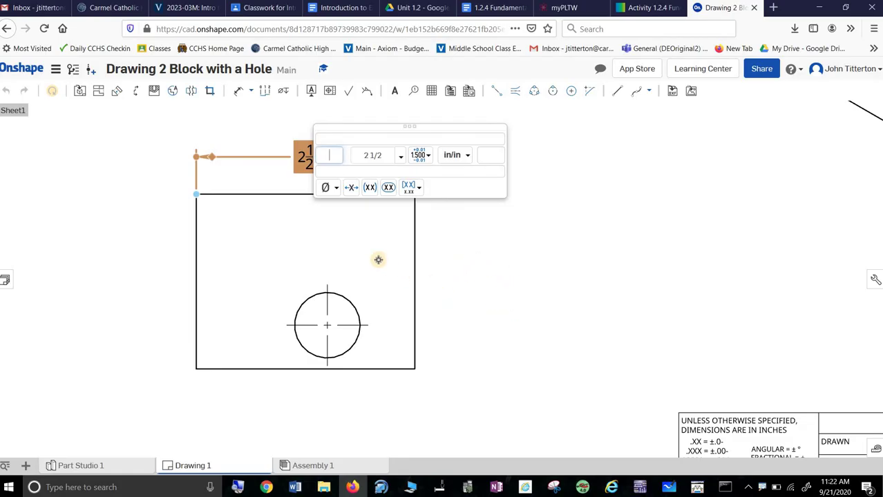
left_click(239, 95)
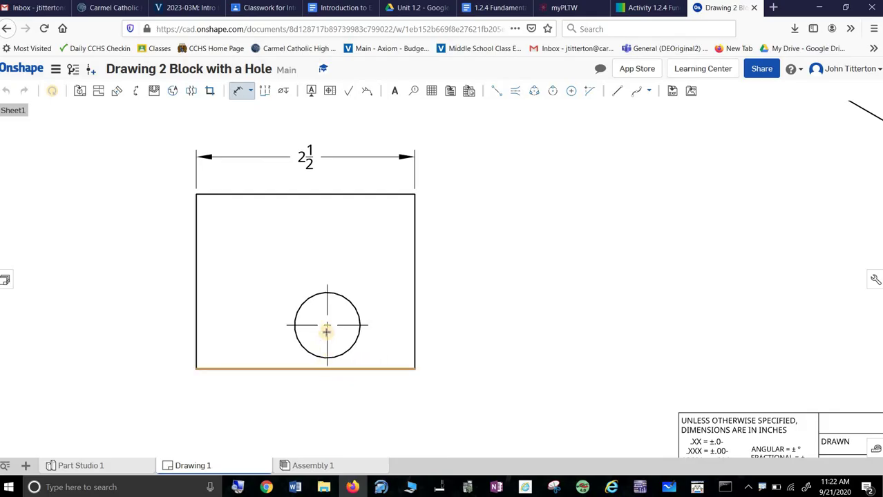
- Dimension the hole centreline to the bottom-right corner as a fractional 1 below the front view
left_click(330, 367)
left_click(414, 369)
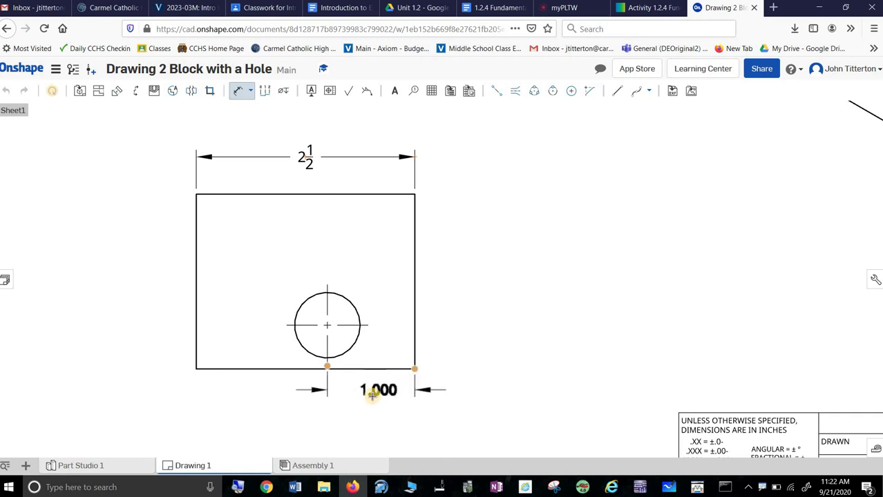
left_click(371, 398)
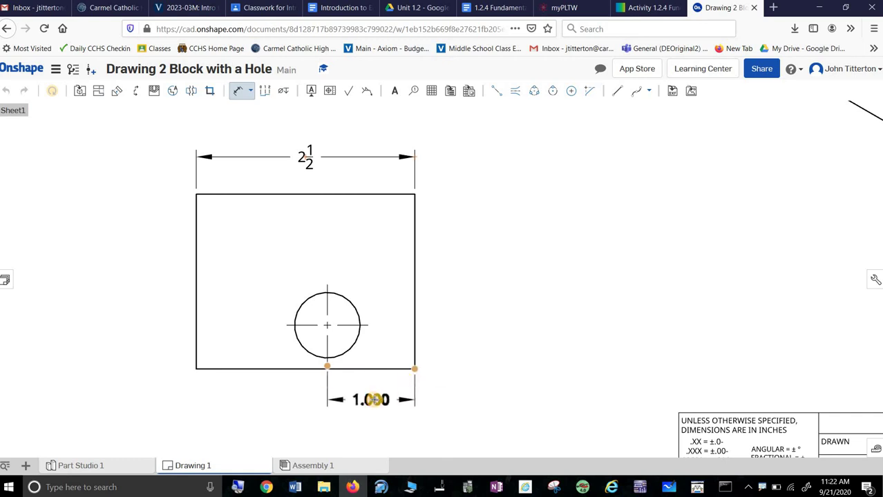
key("Escape")
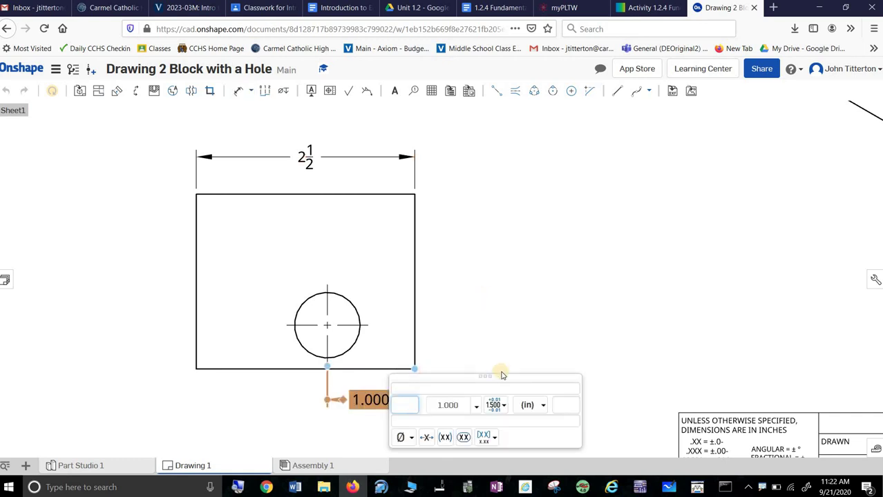
left_click(530, 405)
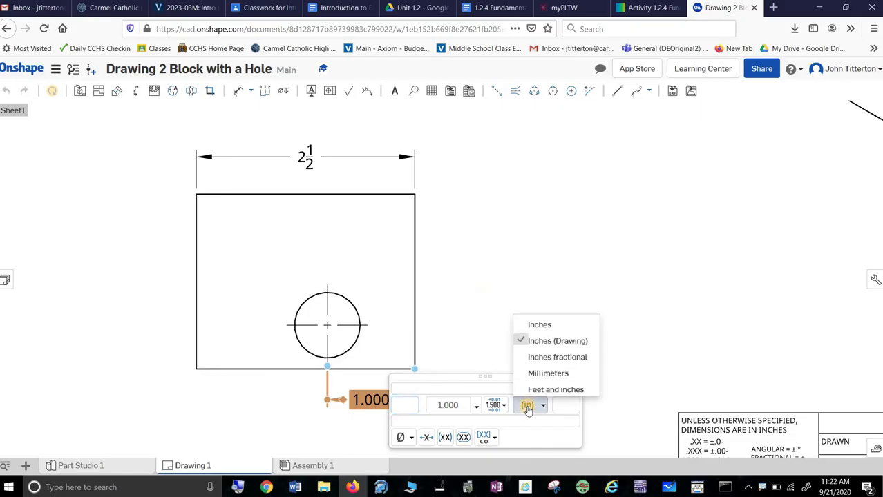
left_click(533, 364)
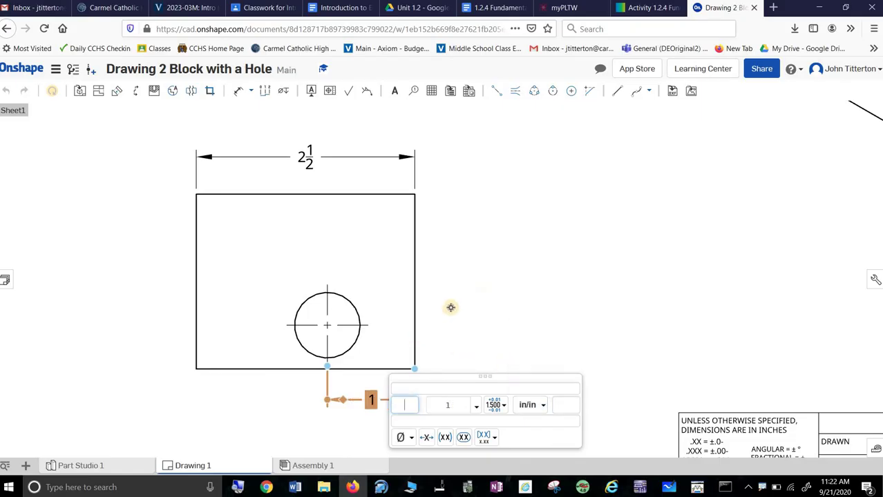
left_click(469, 375)
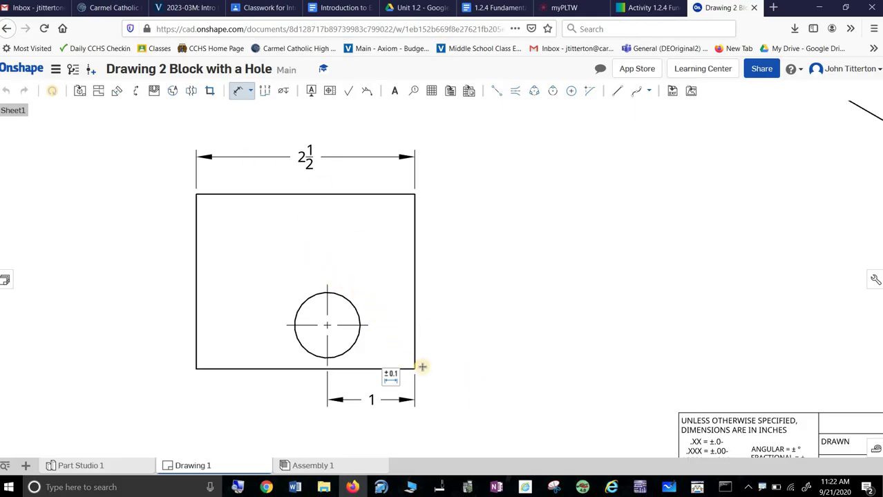
- Add the .500 hole-height dimension right of the block and switch it to fractional inches (1/2)
left_click(368, 325)
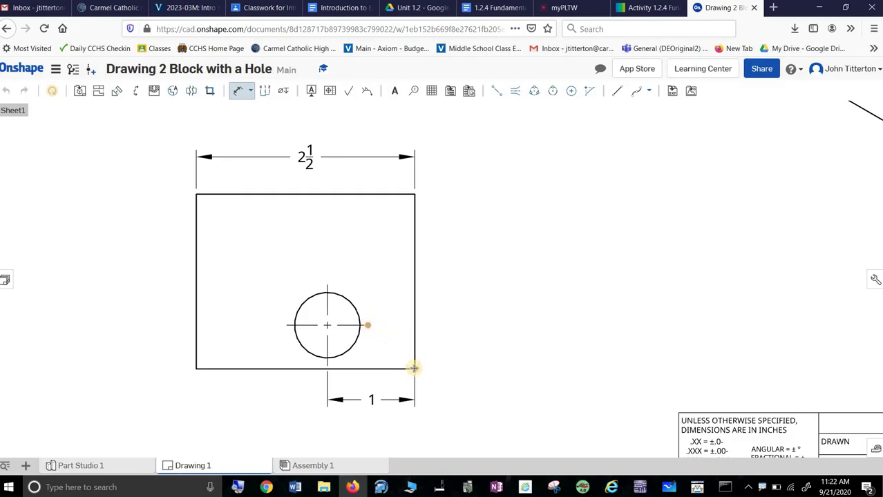
left_click(461, 340)
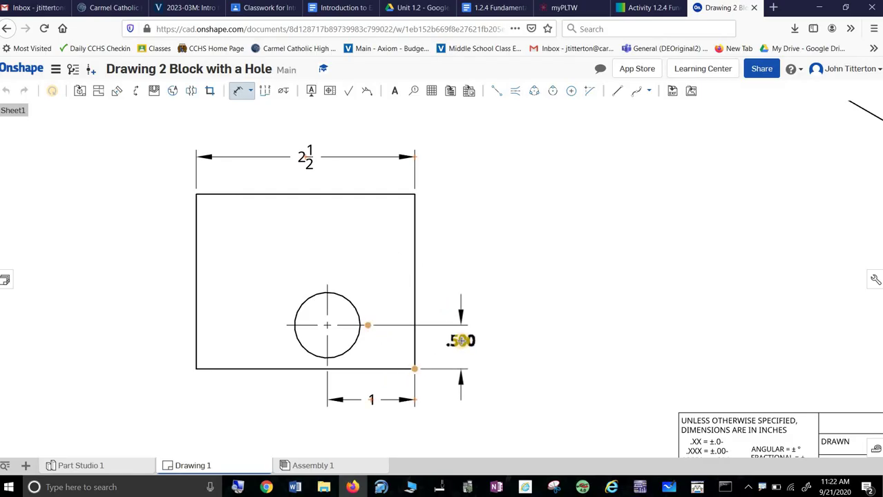
left_click_drag(461, 343, 460, 346)
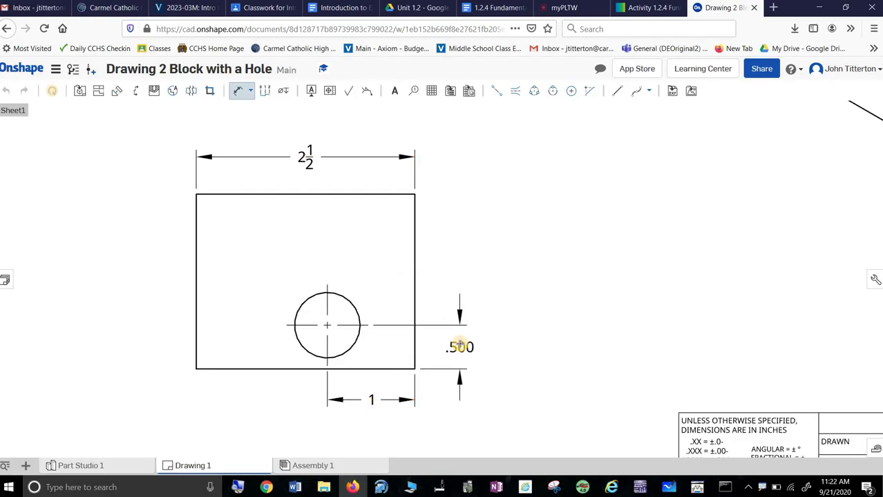
left_click(490, 326)
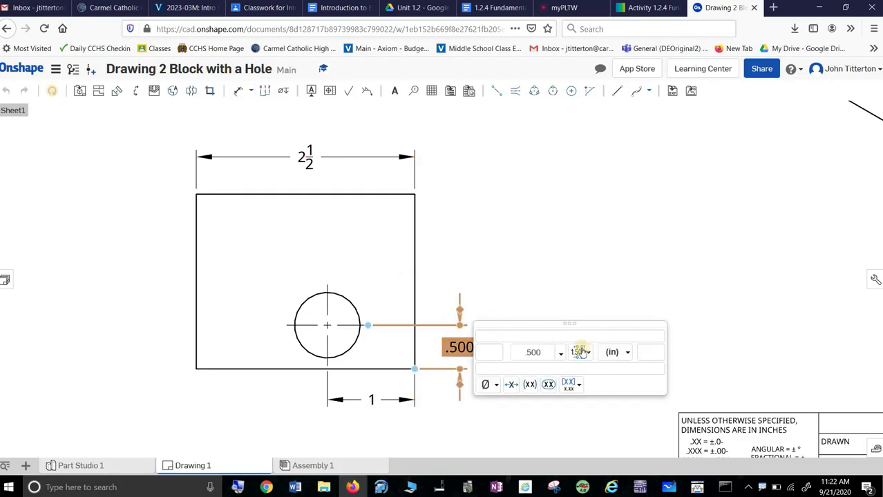
left_click(628, 353)
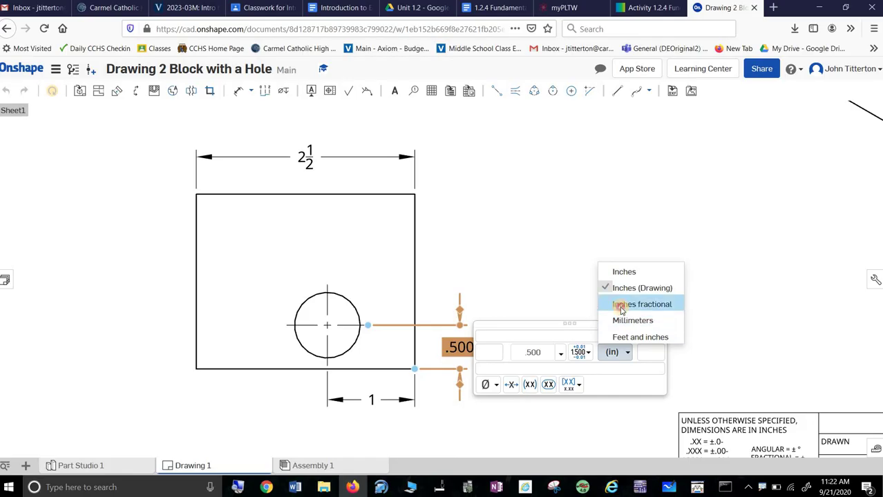
left_click(521, 243)
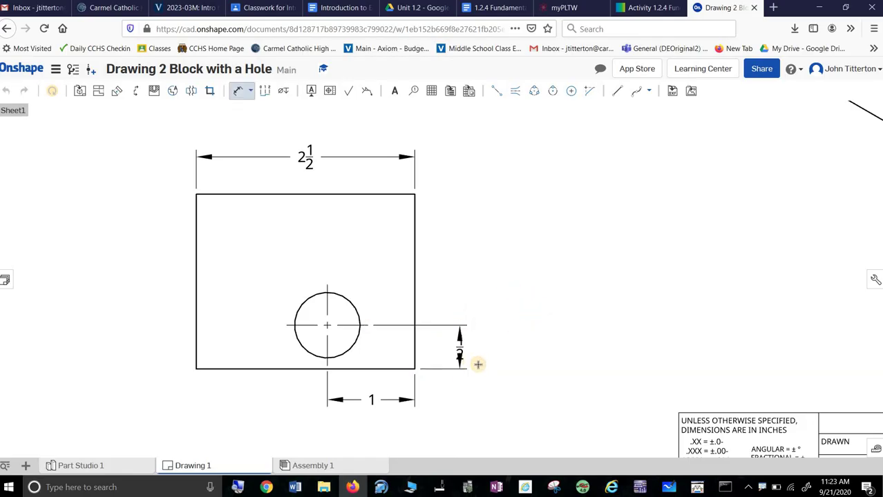
- Reset the 1/2 dimension's text position so its arrows point in from outside, above and below
scroll(487, 356, "up", 5)
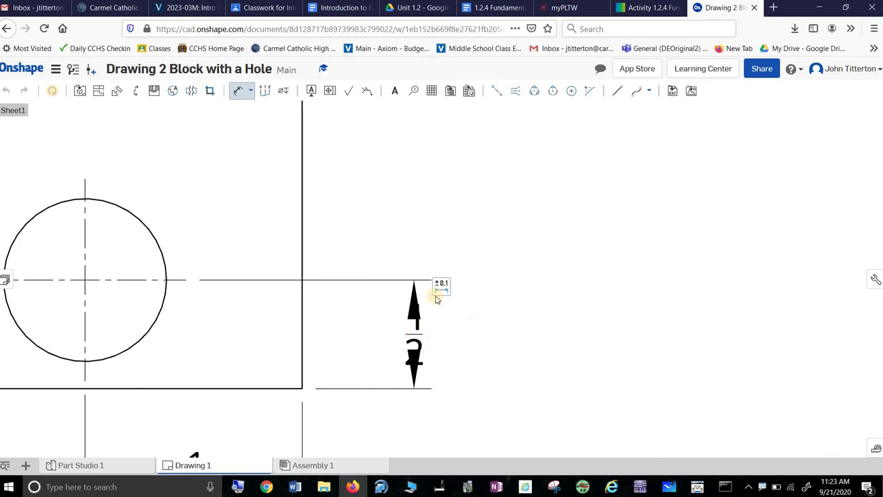
left_click(412, 343)
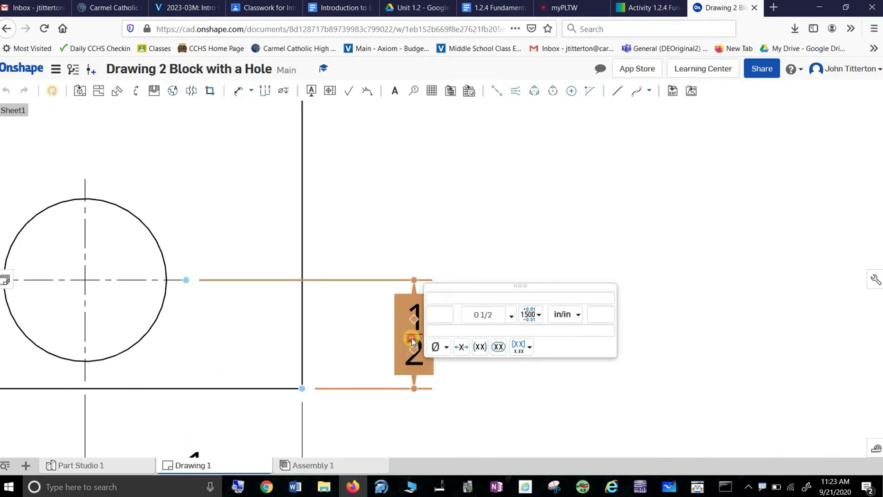
key("Escape")
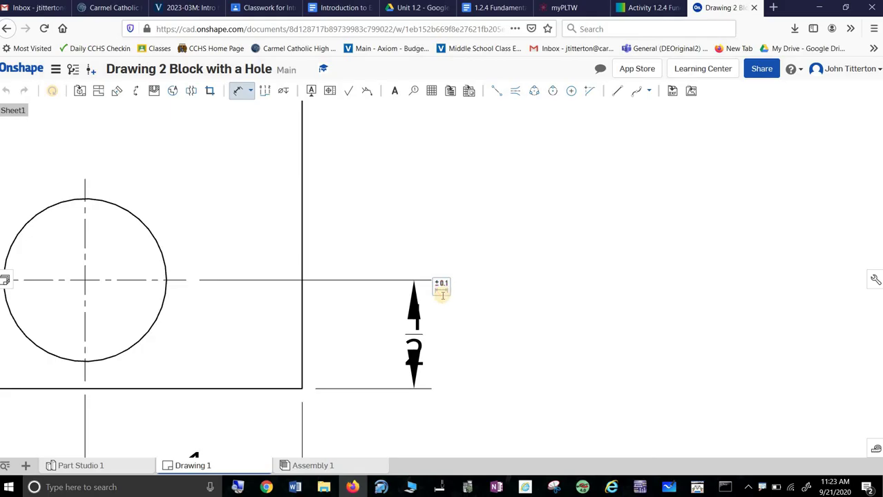
left_click(422, 325)
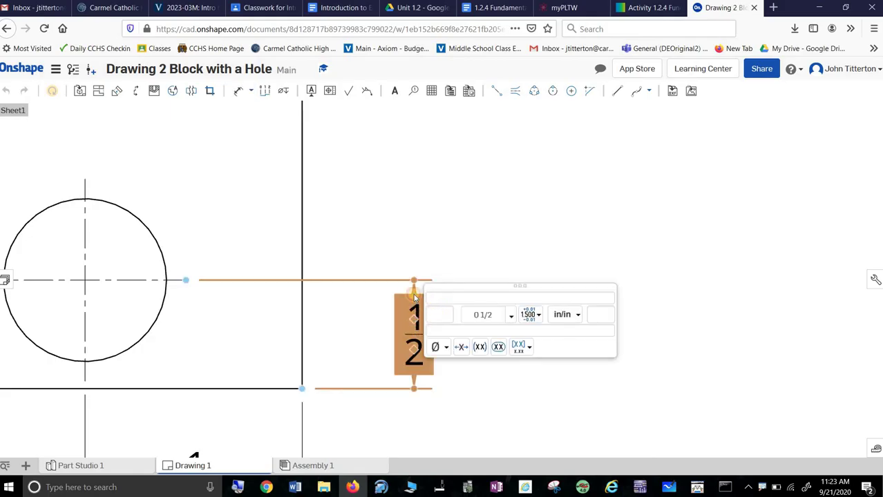
left_click(412, 243)
mouse_move(414, 337)
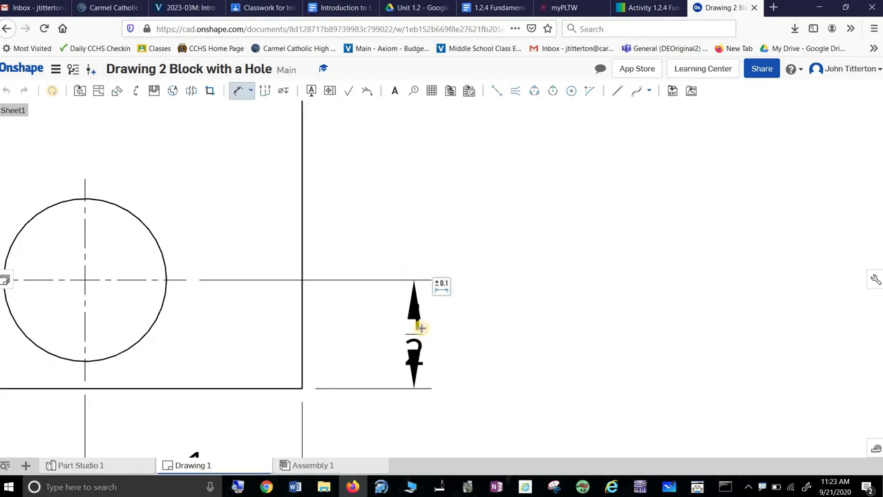
left_click(442, 291)
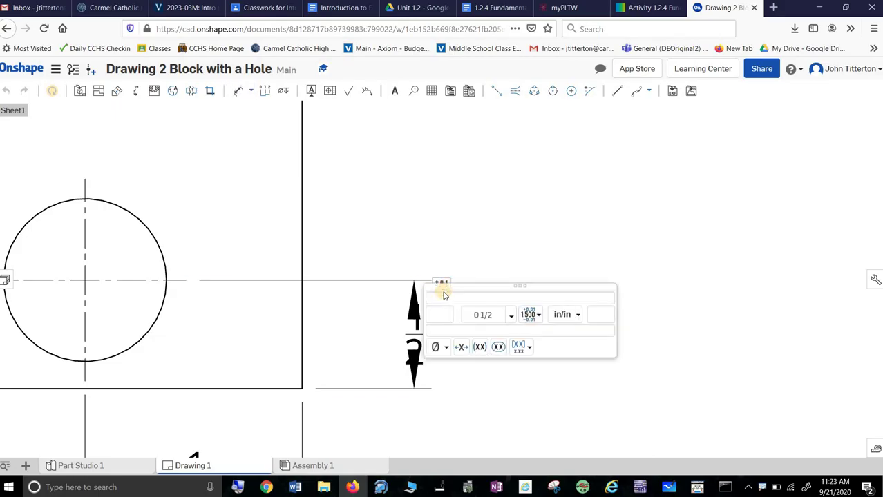
left_click(462, 348)
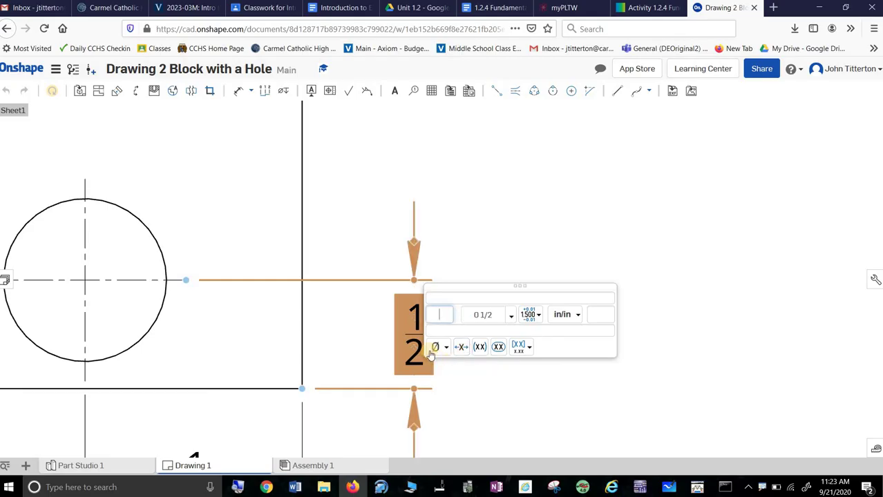
left_click(481, 392)
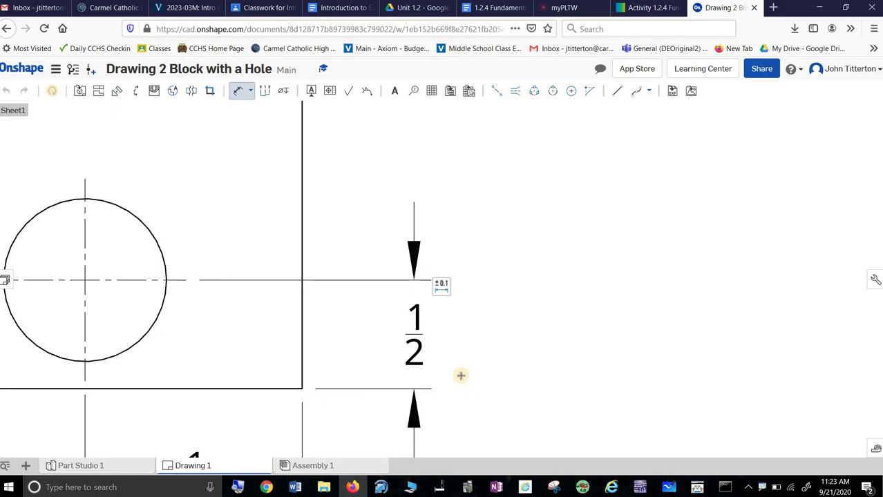
scroll(459, 372, "down", 5)
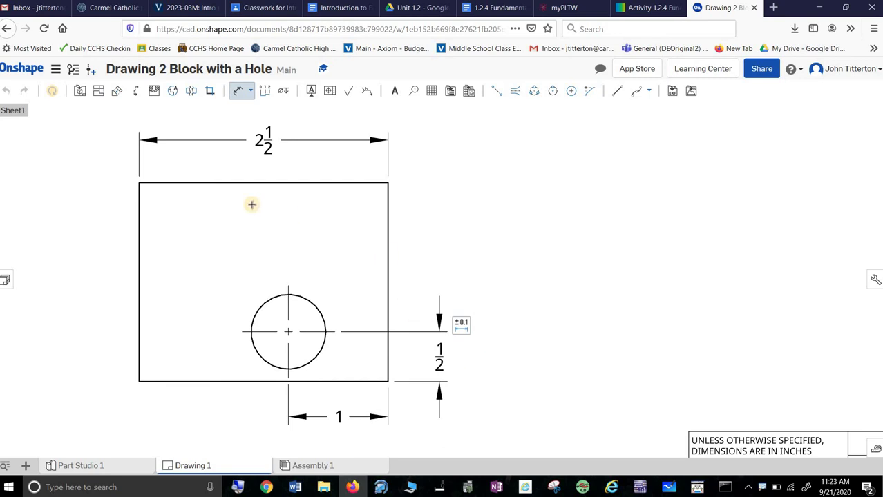
- Dimension the block's right side from top to bottom corner, shown as fractional 2 instead of 2.000
left_click(387, 183)
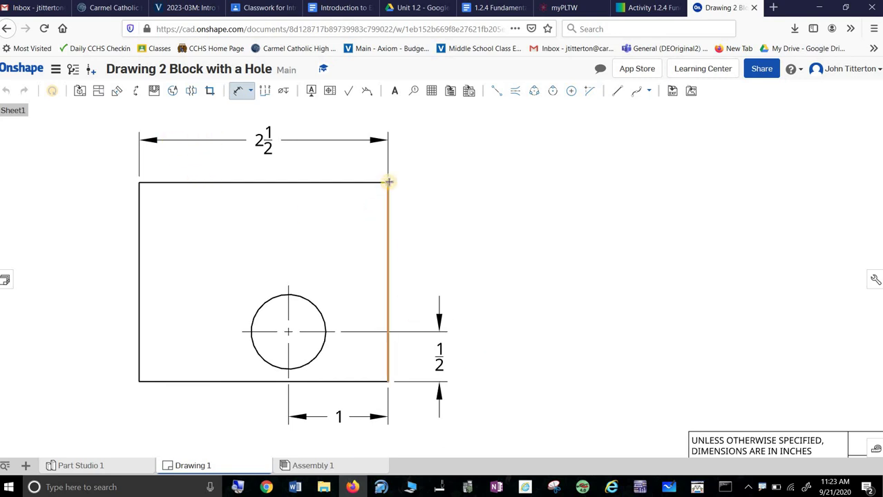
left_click(387, 381)
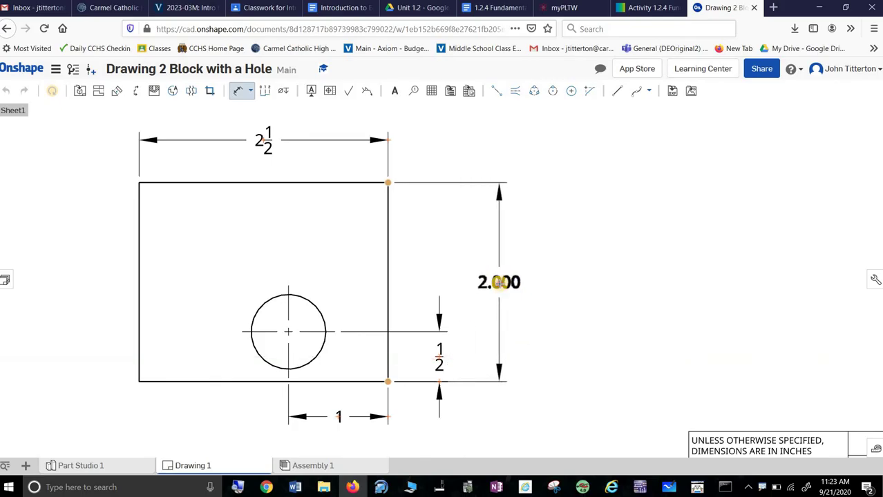
left_click(498, 282)
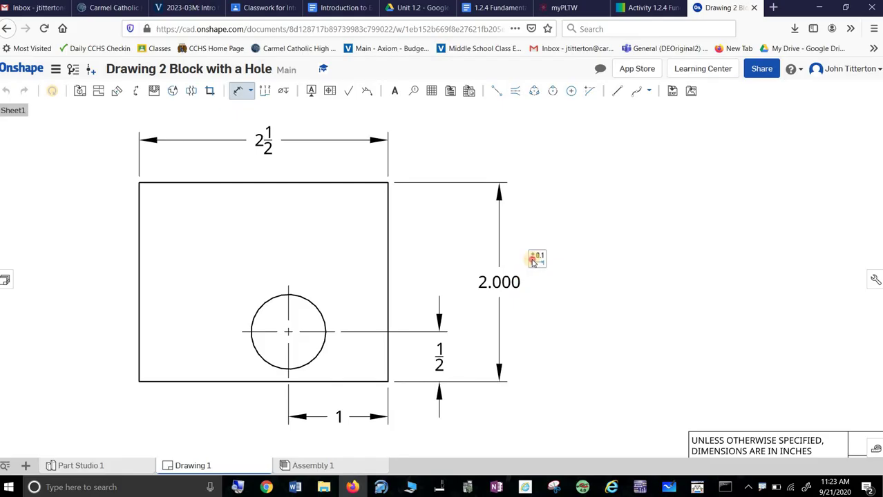
left_click(537, 259)
left_click(661, 287)
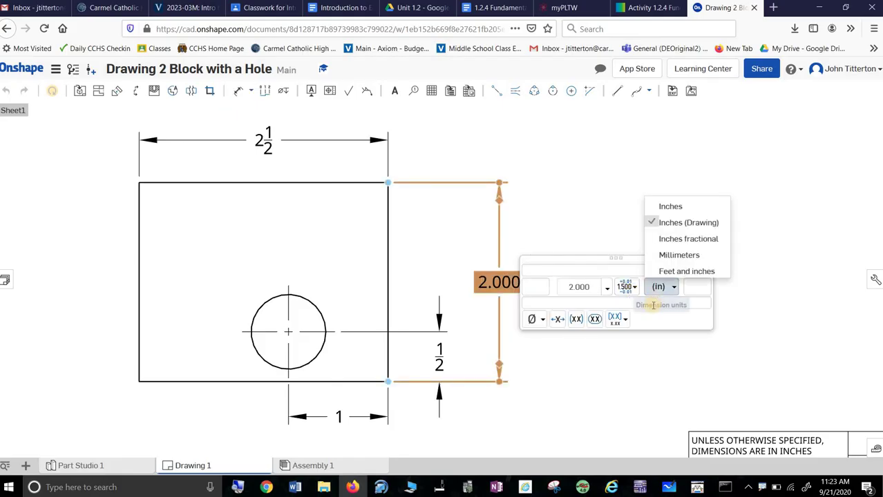
left_click(656, 239)
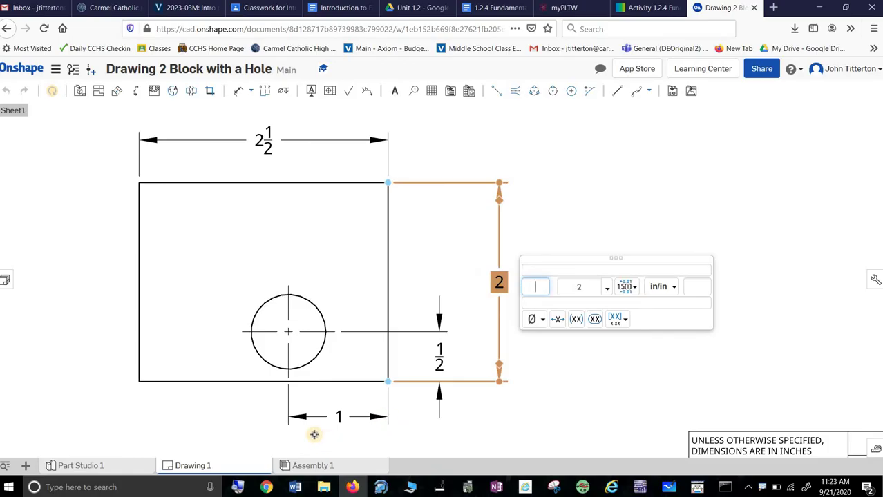
- Add a lower-left leader diameter callout on the hole, formatted in fractional inches as Ø3/4
left_click(239, 92)
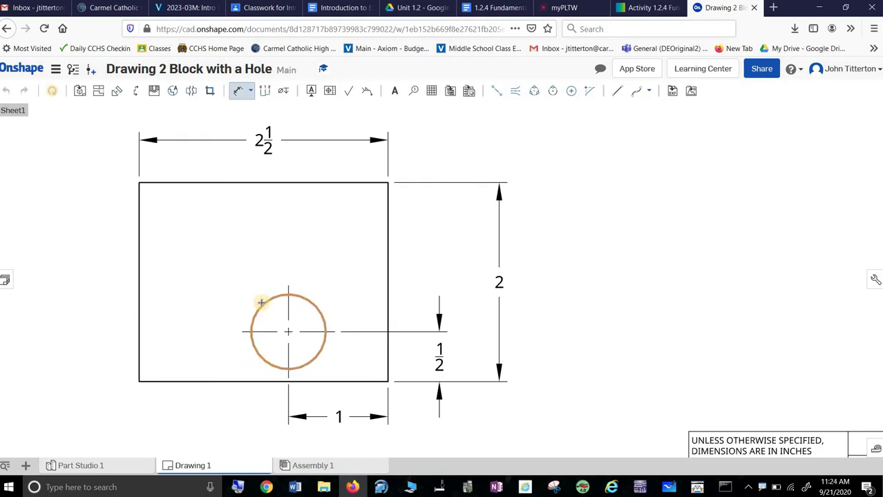
left_click(271, 360)
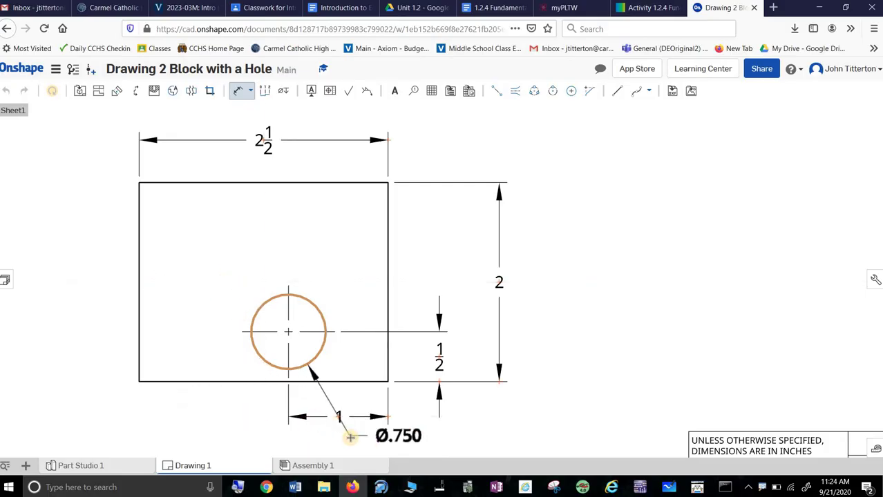
left_click(386, 419)
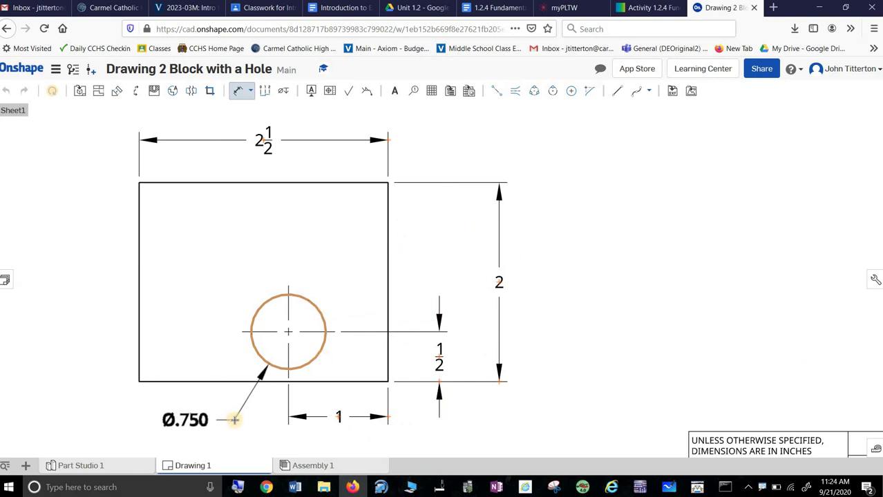
left_click(234, 419)
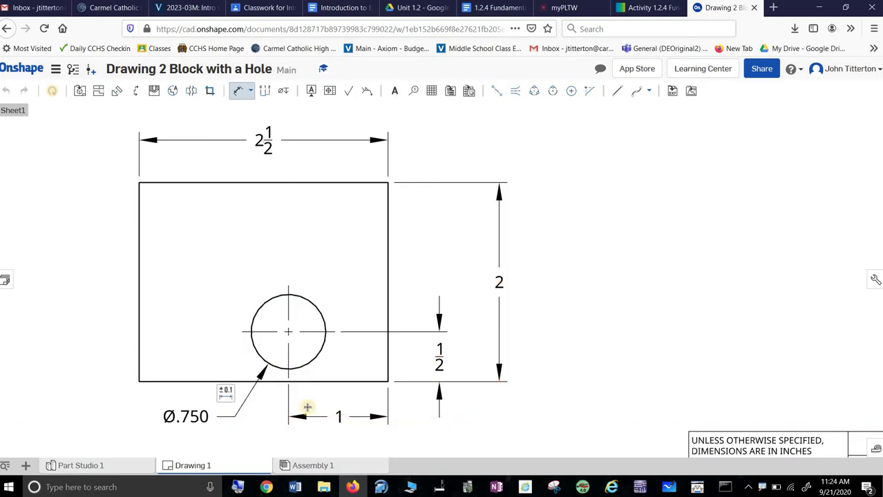
left_click(226, 392)
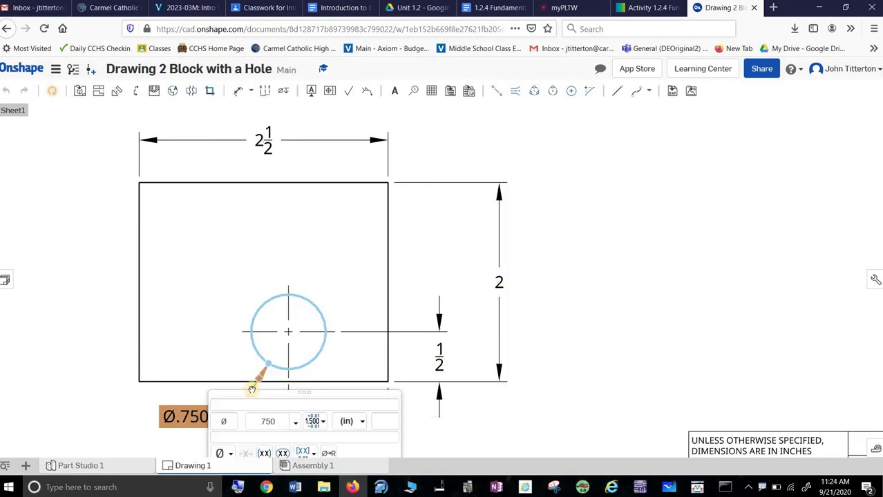
left_click(359, 422)
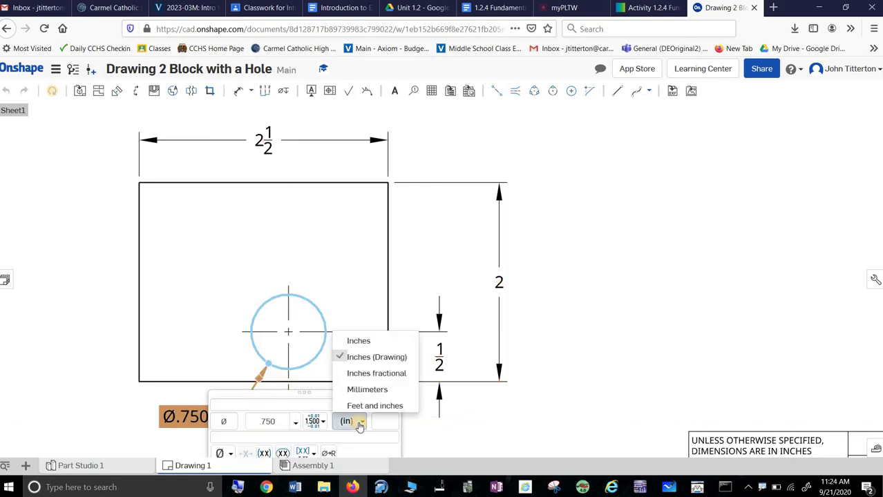
left_click(366, 373)
left_click(586, 304)
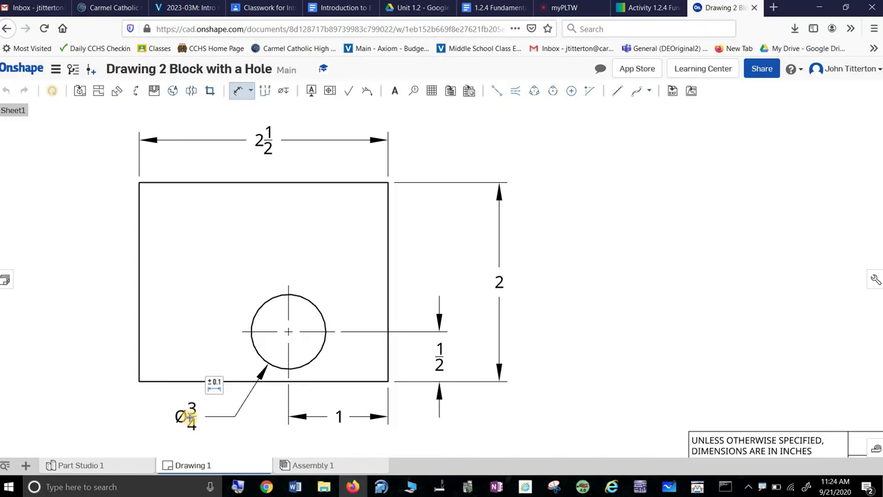
- Zoom out to the whole sheet, then zoom in on the title block
scroll(540, 315, "down", 4)
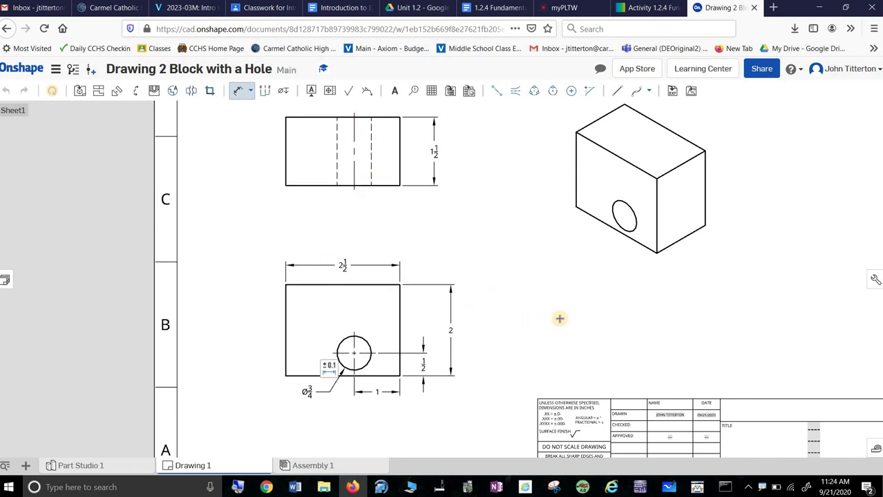
scroll(591, 319, "down", 3)
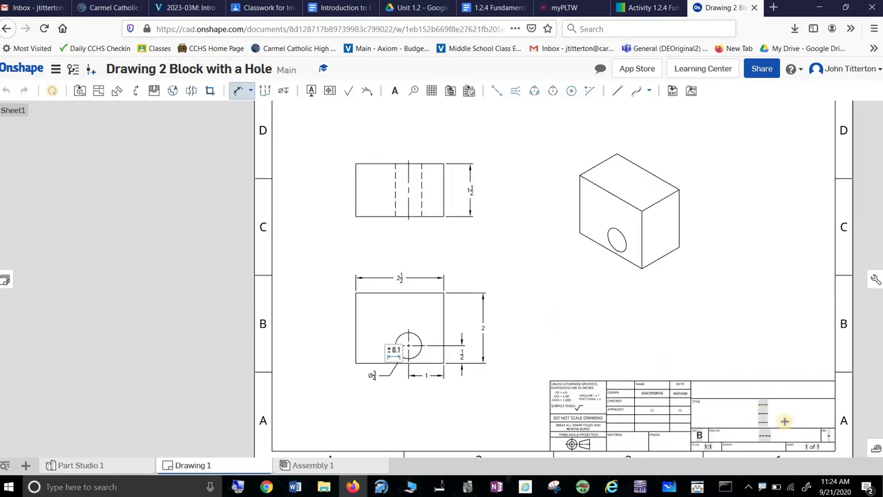
scroll(685, 350, "up", 5)
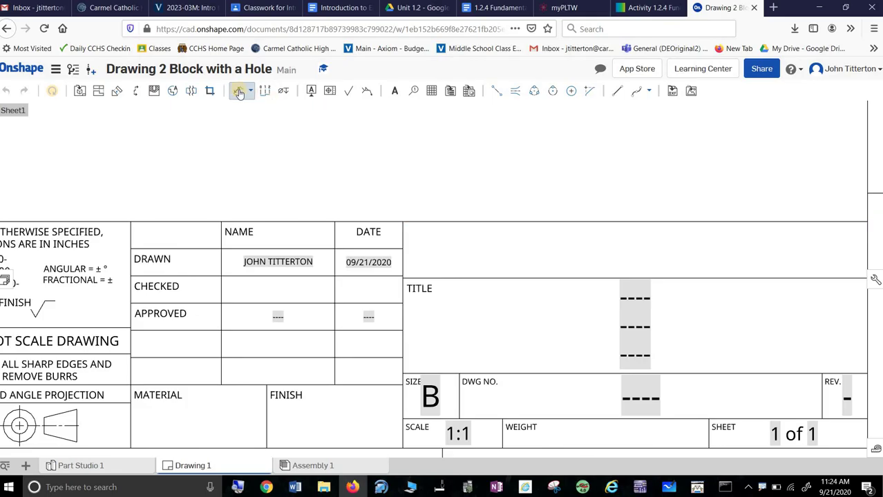
- Exit the Dimension tool and start a text note for the title block's TITLE field
key("Escape")
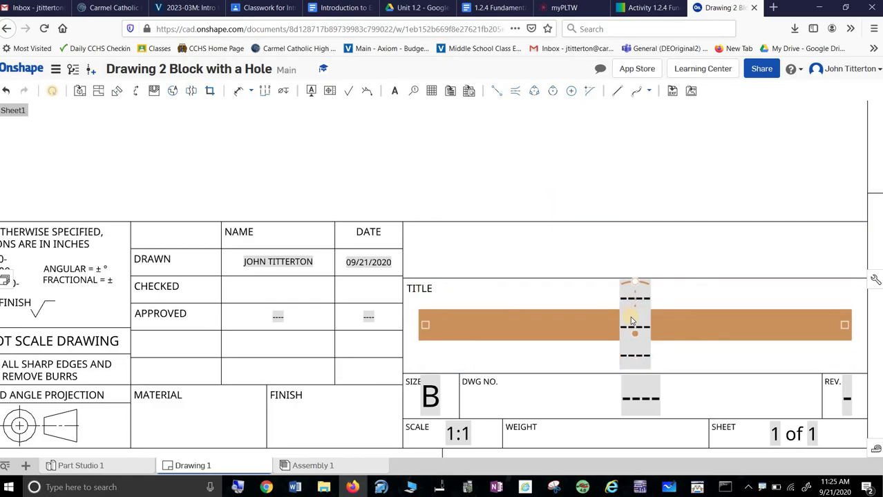
key("l")
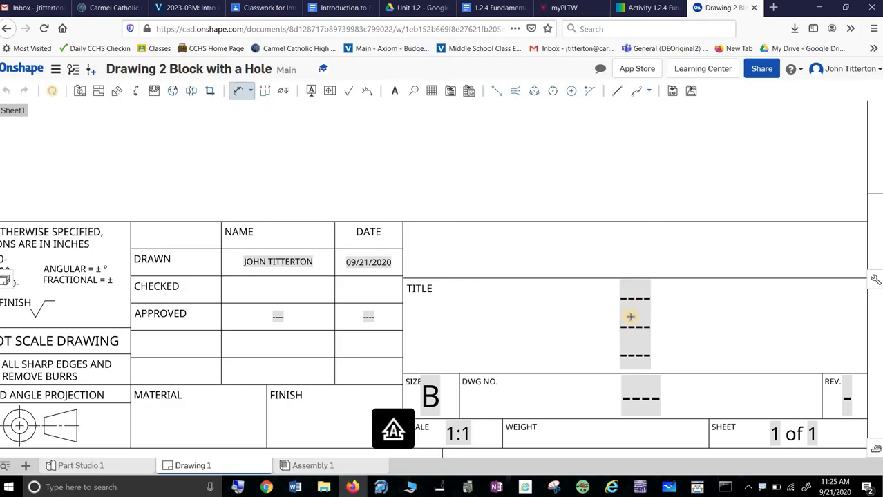
key("n")
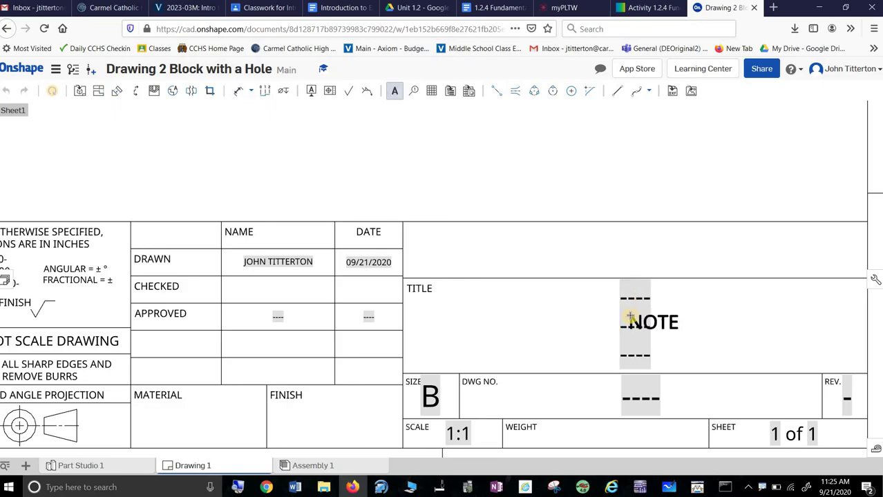